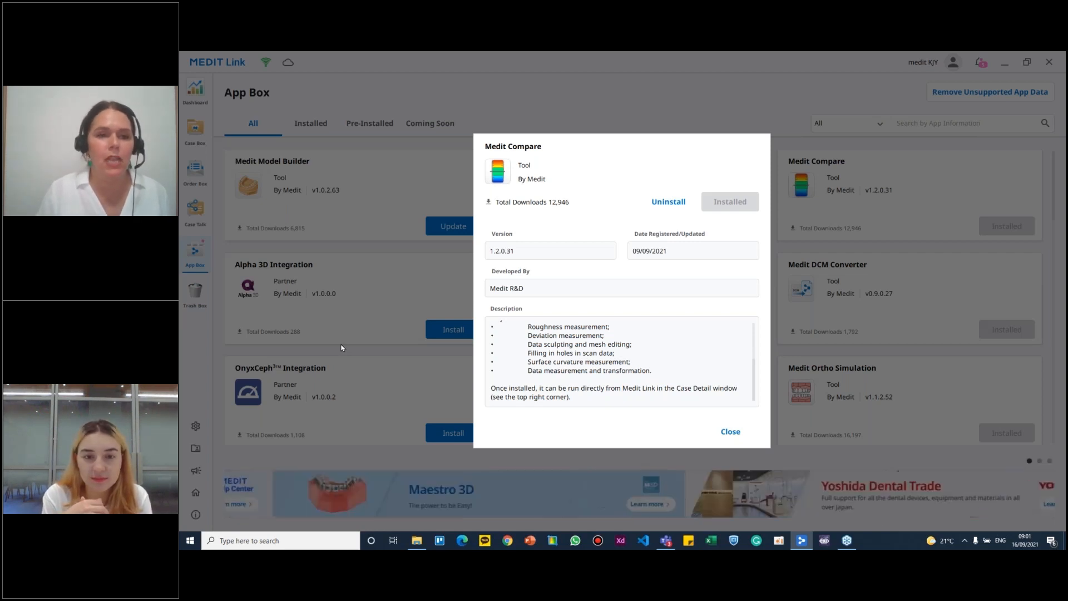
# - Close the Medit Compare app details and open the cloned 15-Crown case of patient Test-1 from the Case Box
pyautogui.scroll(5, 585, 360)
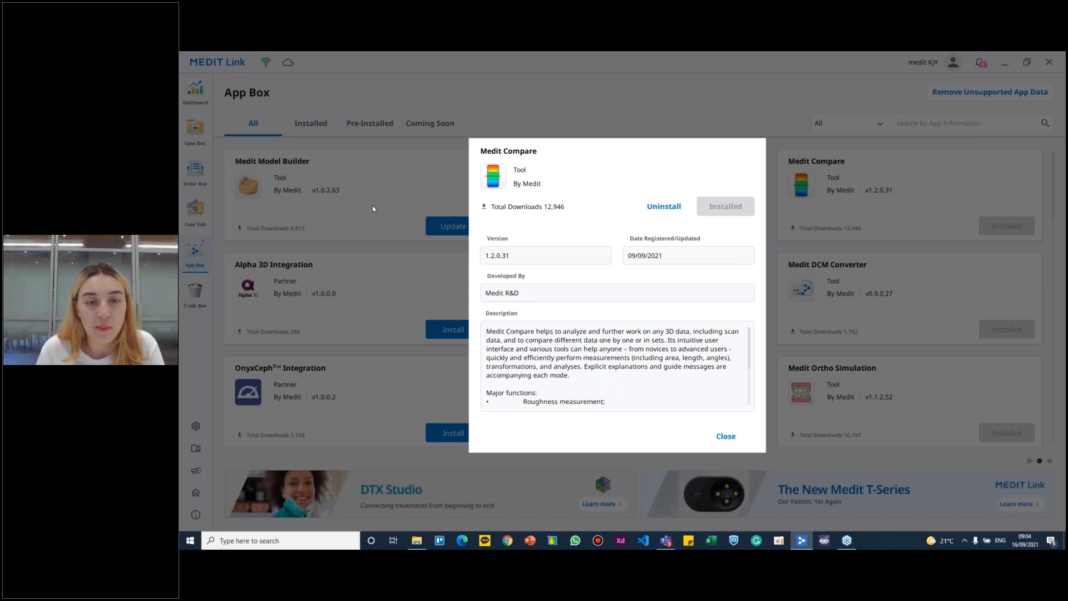
pyautogui.click(726, 436)
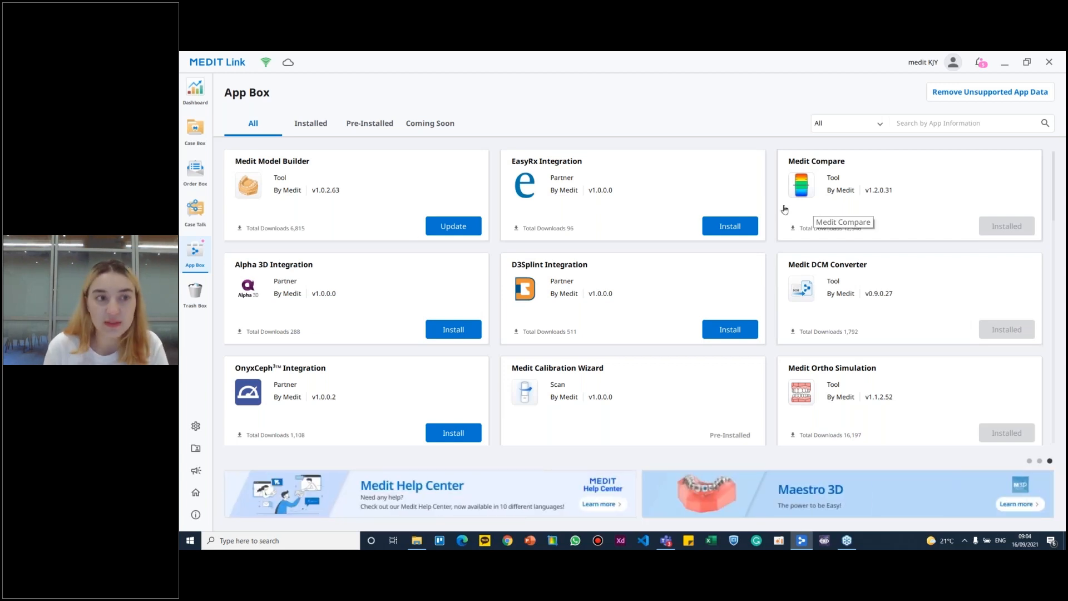
pyautogui.click(194, 142)
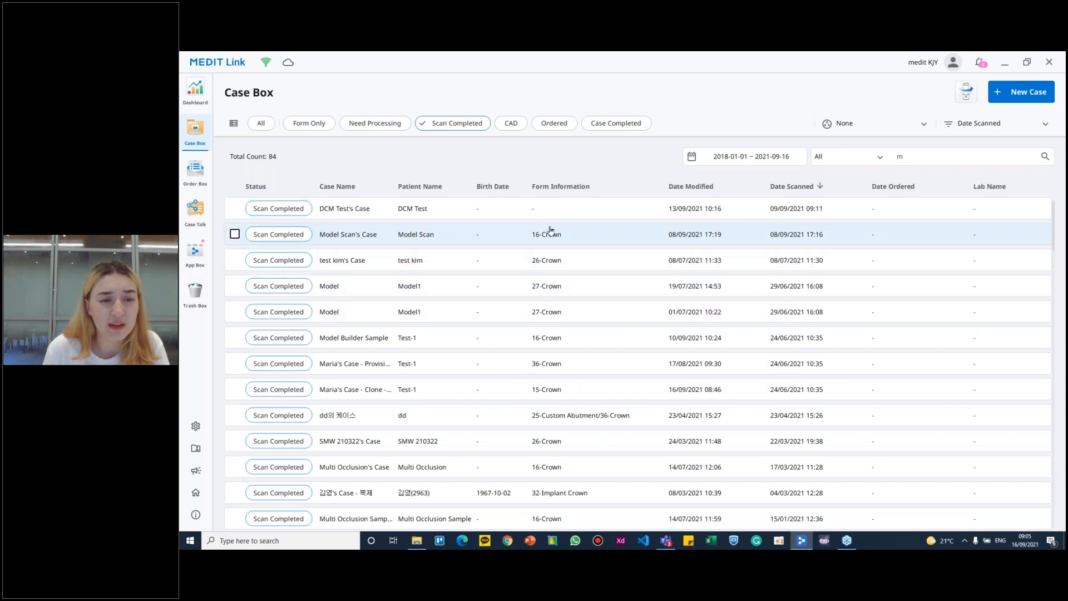
pyautogui.click(505, 389)
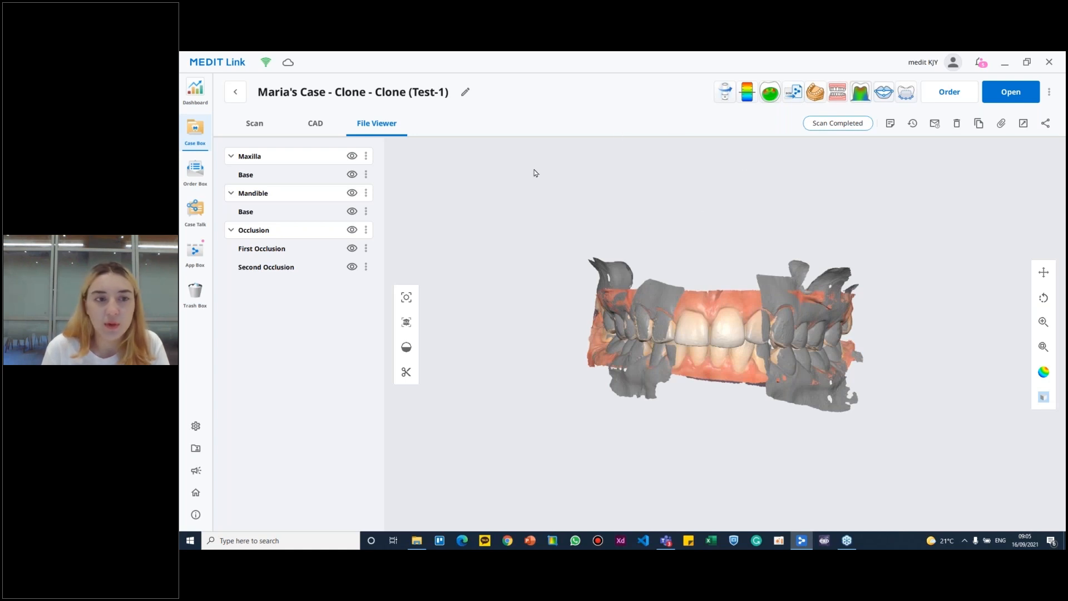
# - Launch Medit Compare from the case and import its Maxilla Base and Mandible Base scans
pyautogui.moveTo(615, 253); pyautogui.dragTo(788, 312, button='right')
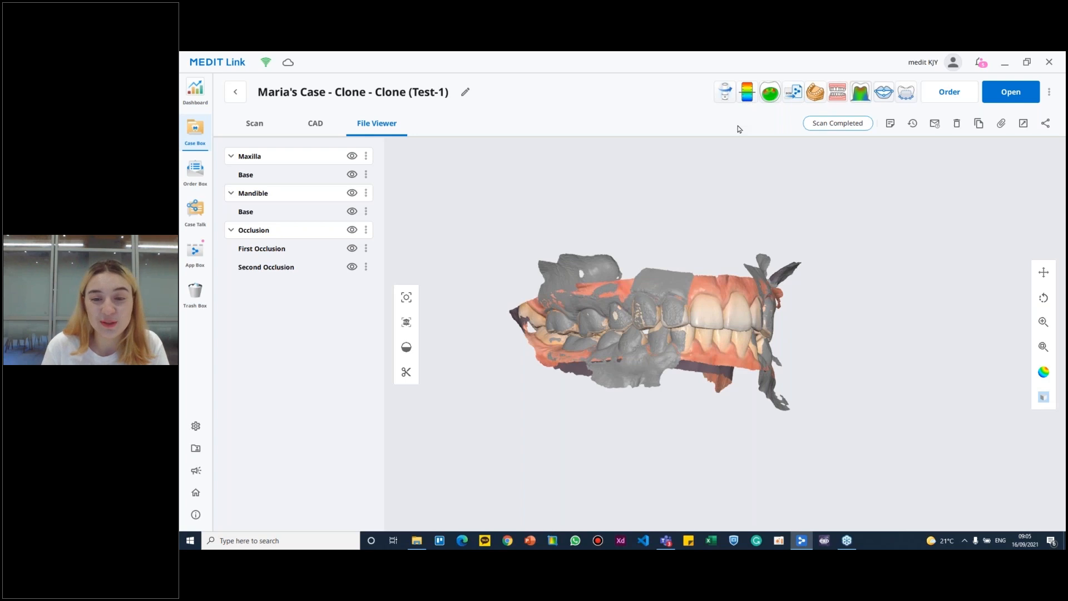
pyautogui.click(747, 93)
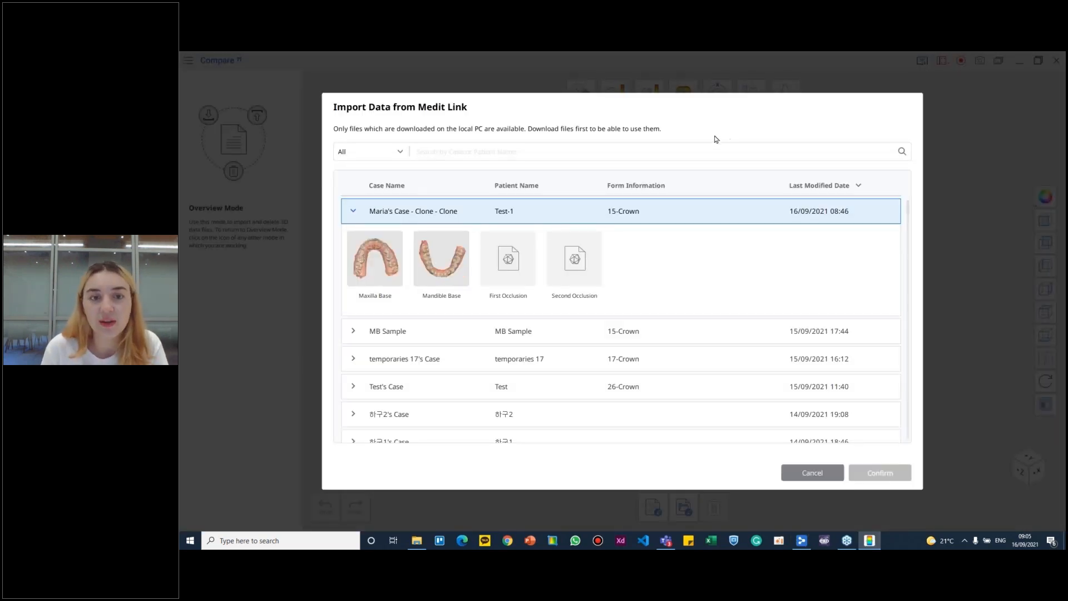
pyautogui.click(418, 258)
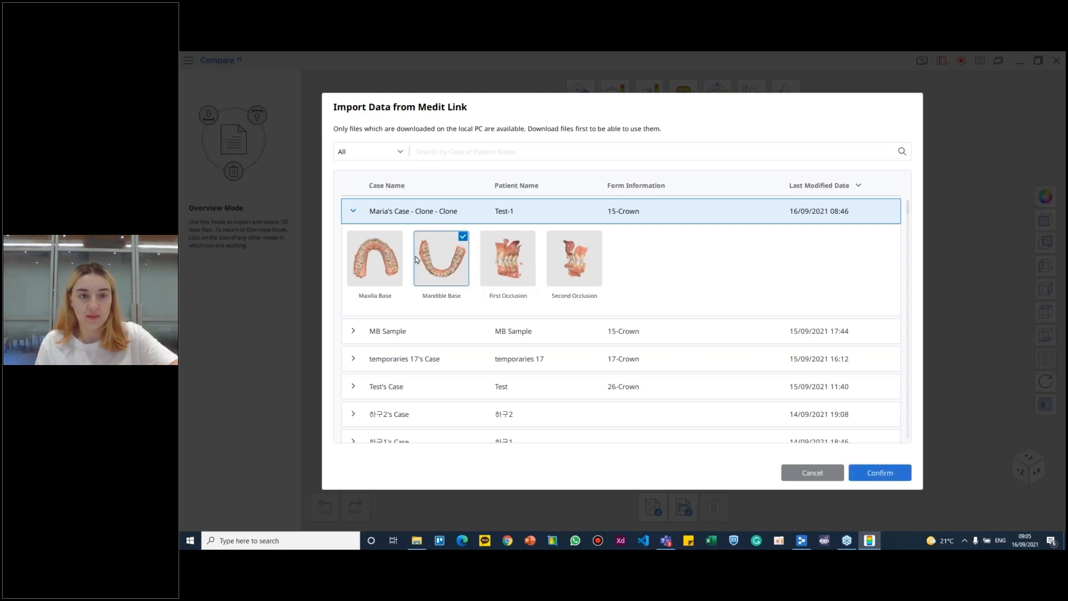
pyautogui.click(386, 259)
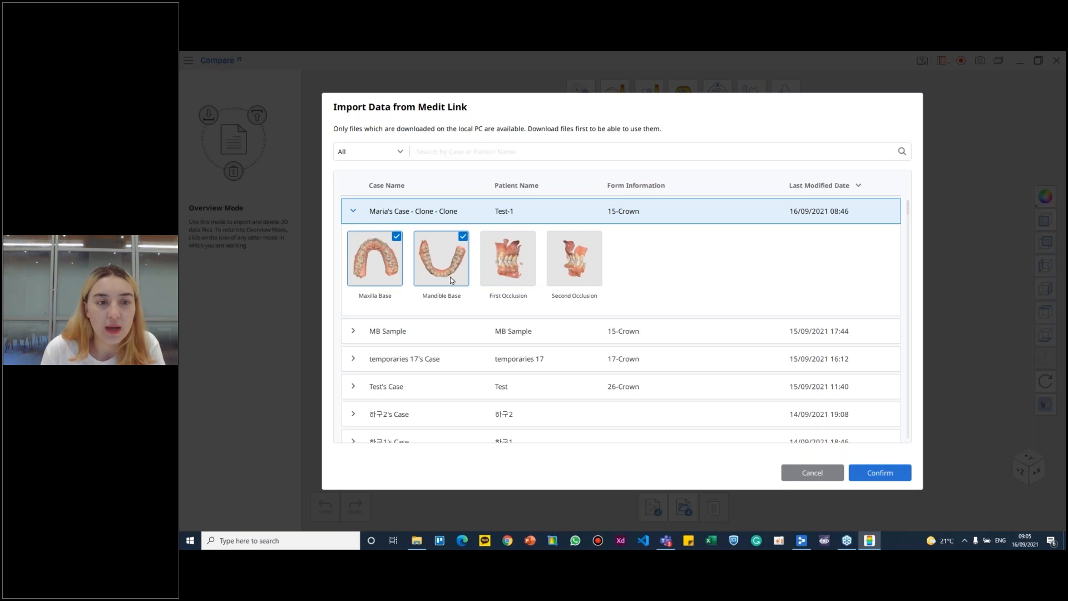
pyautogui.click(876, 472)
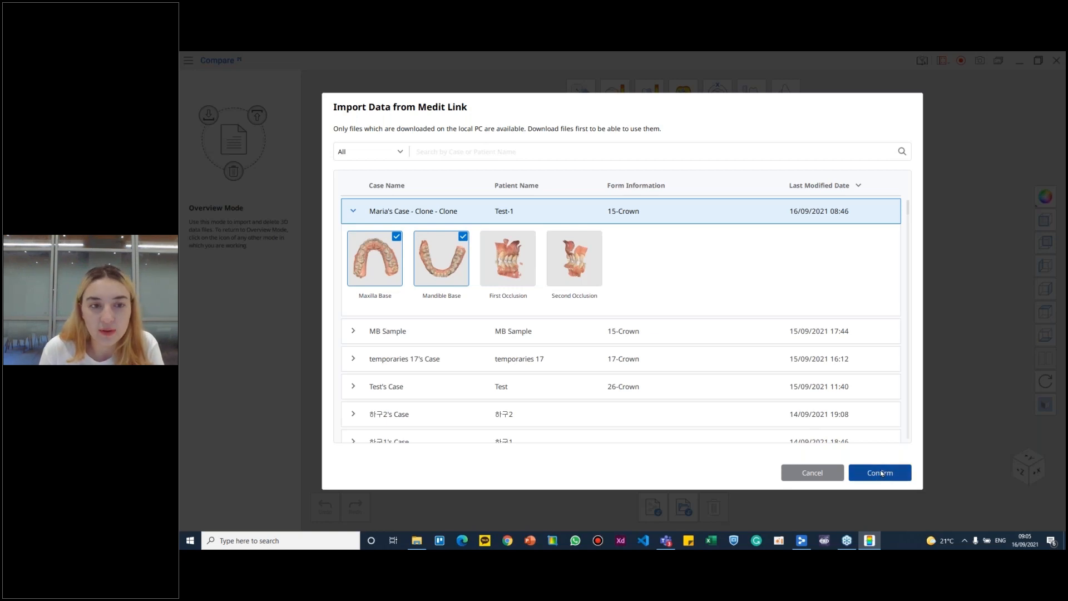
# - Hide the Mandible Base in Edit Mode and open the Sculpting tools for the maxilla scan
pyautogui.moveTo(620, 347); pyautogui.dragTo(698, 360, button='right')
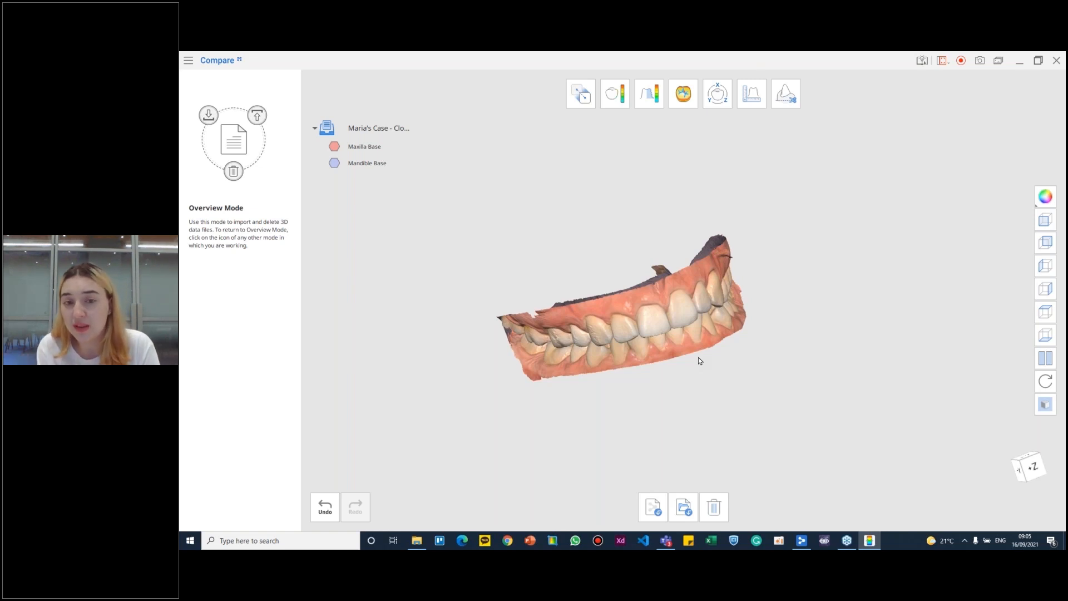
pyautogui.scroll(5, 611, 376)
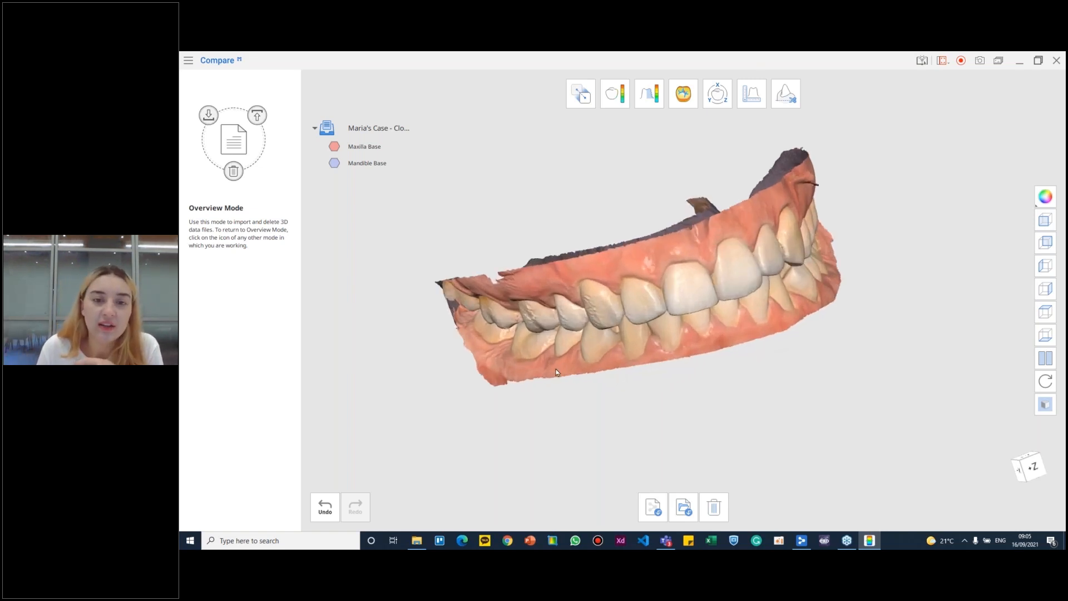
pyautogui.moveTo(555, 370); pyautogui.dragTo(769, 261, button='right')
pyautogui.scroll(5, 629, 289)
pyautogui.moveTo(628, 288); pyautogui.dragTo(626, 298, button='right')
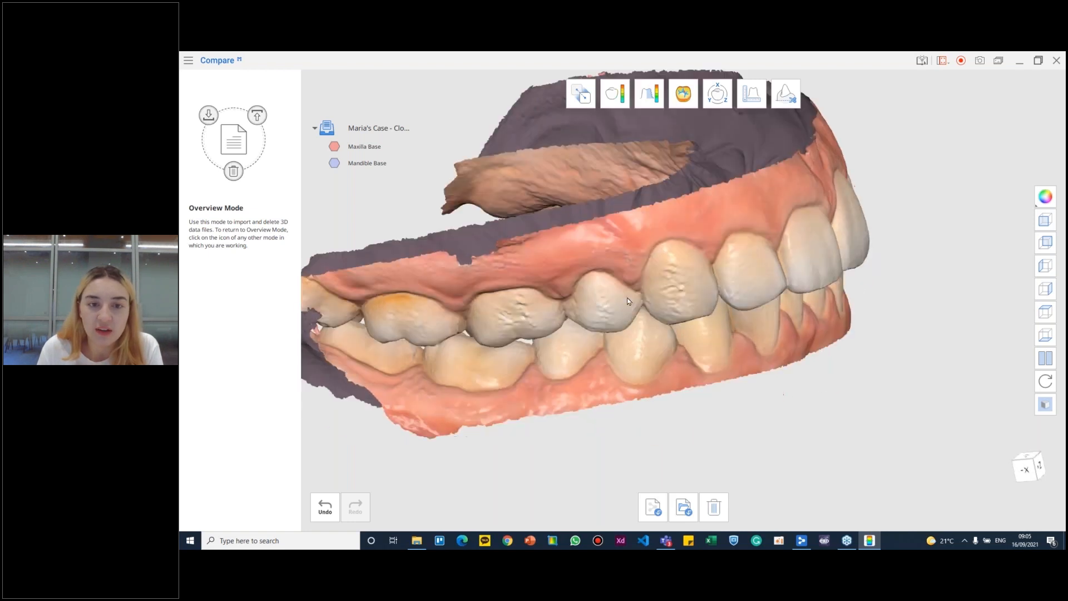
pyautogui.moveTo(549, 301); pyautogui.dragTo(802, 288, button='right')
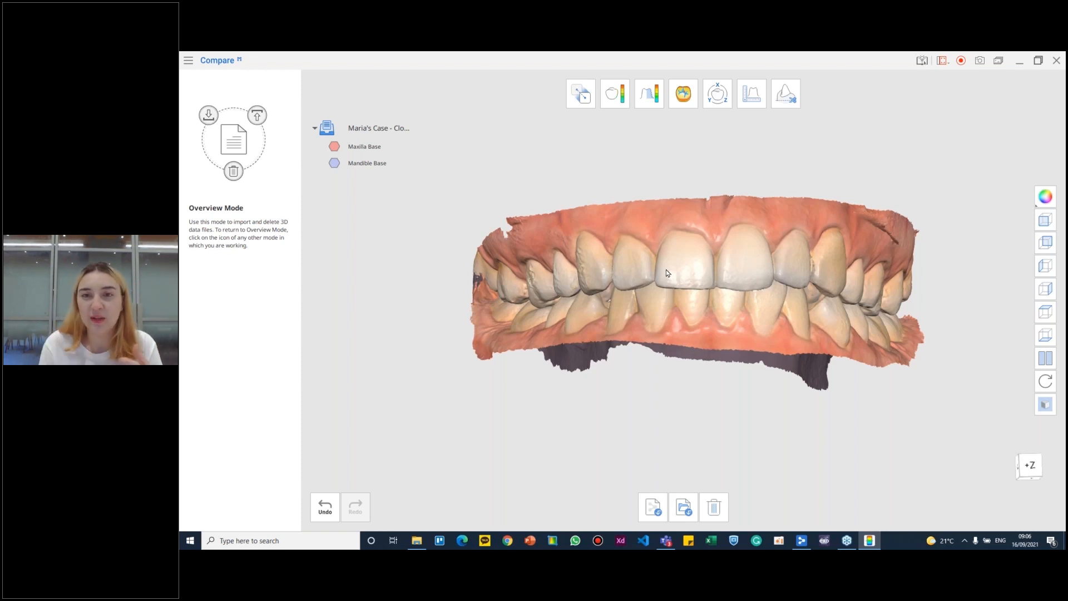
pyautogui.click(786, 93)
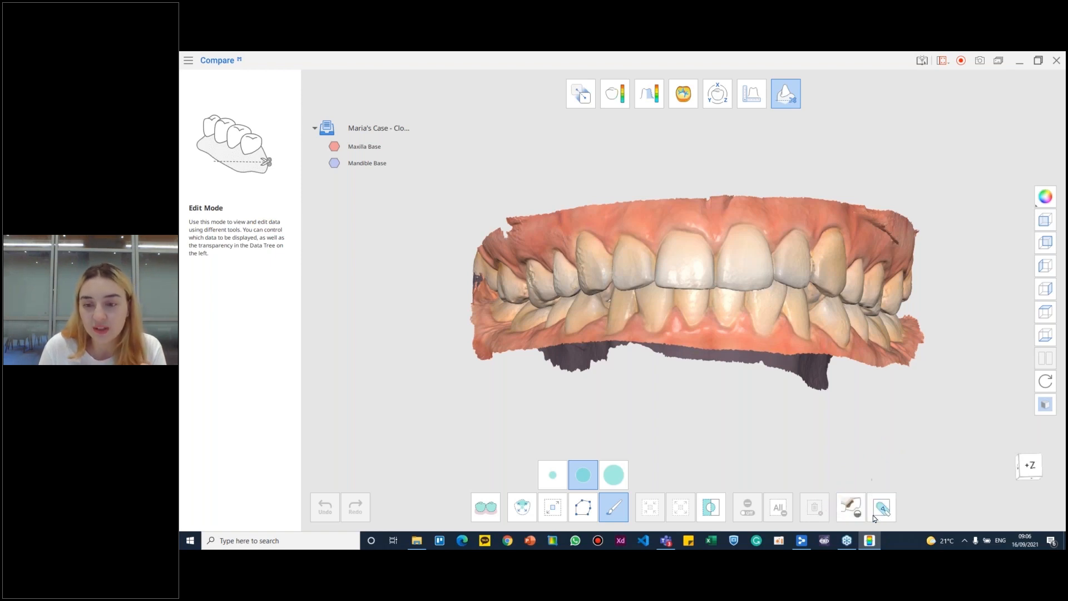
pyautogui.click(334, 162)
pyautogui.moveTo(514, 263)
pyautogui.mouseDown(button='right')
pyautogui.moveTo(730, 240)
pyautogui.moveTo(667, 238)
pyautogui.moveTo(630, 251)
pyautogui.moveTo(516, 246)
pyautogui.moveTo(515, 294)
pyautogui.moveTo(521, 264)
pyautogui.mouseUp(button='right')
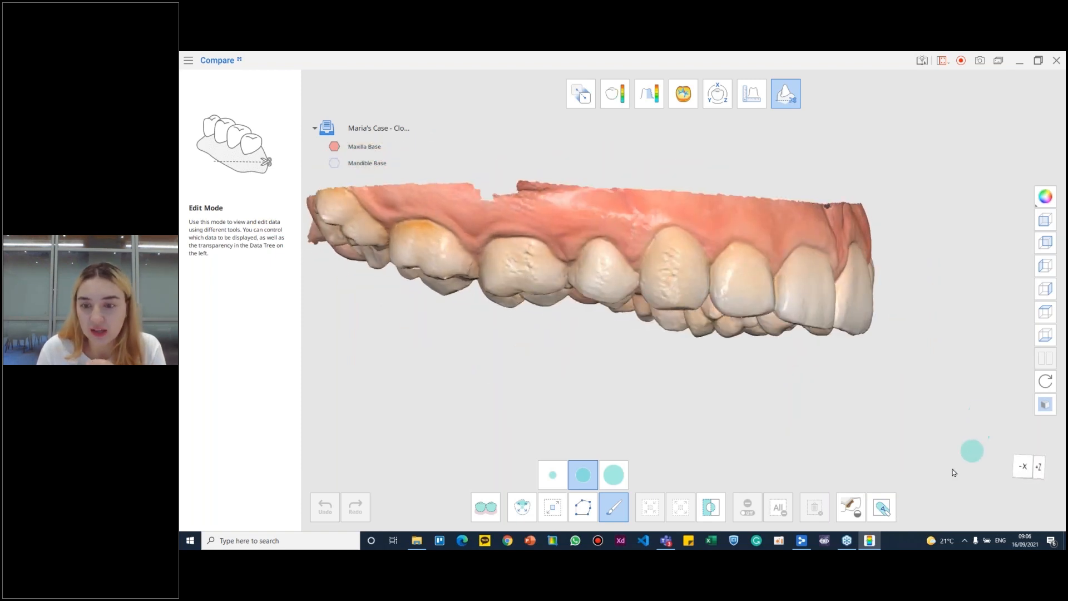
pyautogui.click(886, 516)
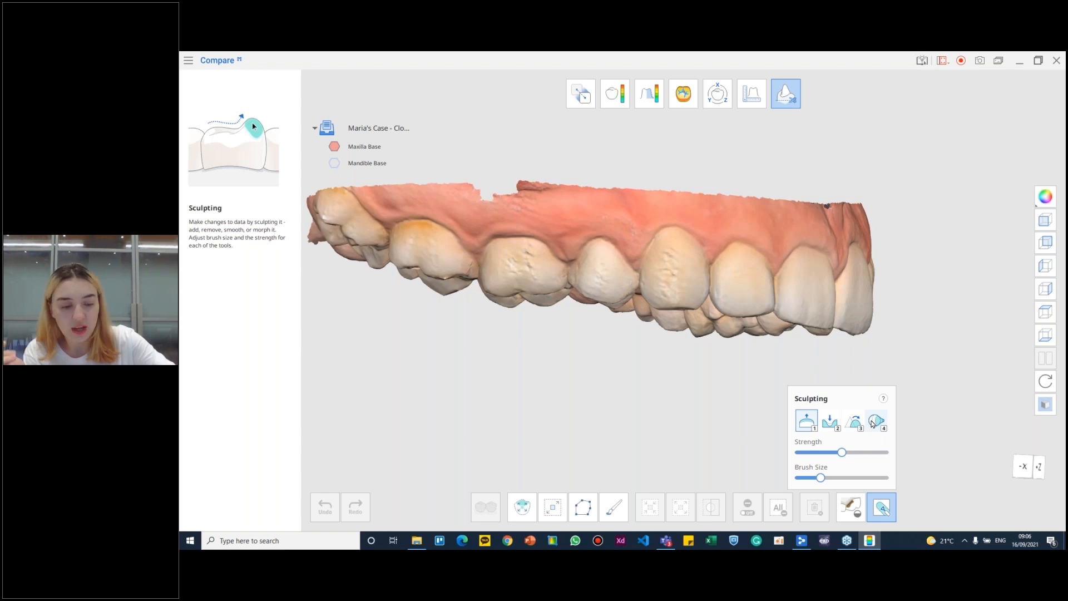
# - Go through the Remove, Smooth and Morph sculpting tools and view the list of sculpting shortcuts
pyautogui.press('2')
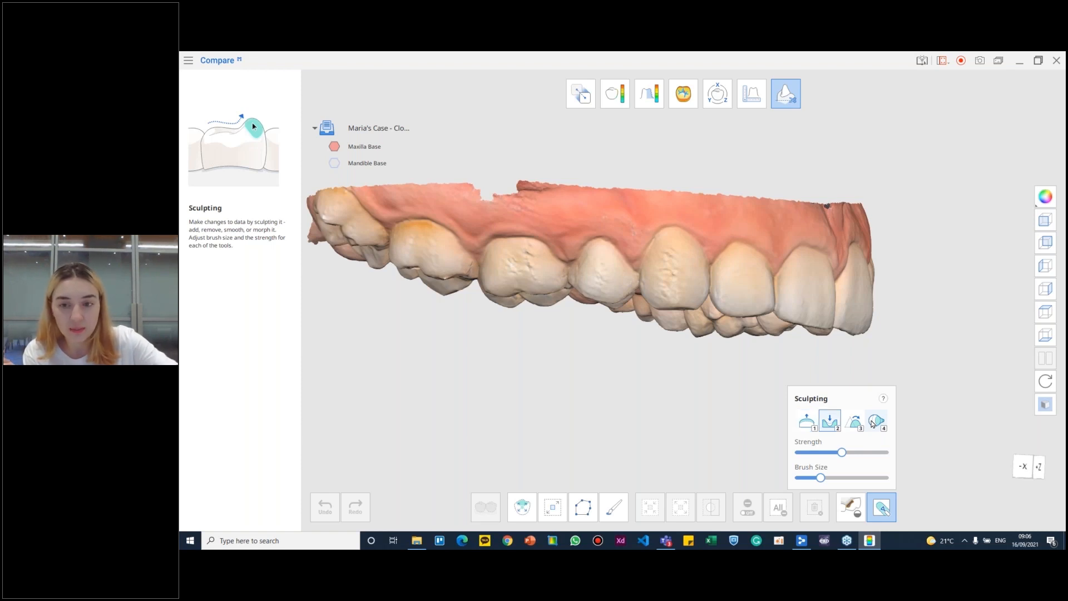
pyautogui.press('3')
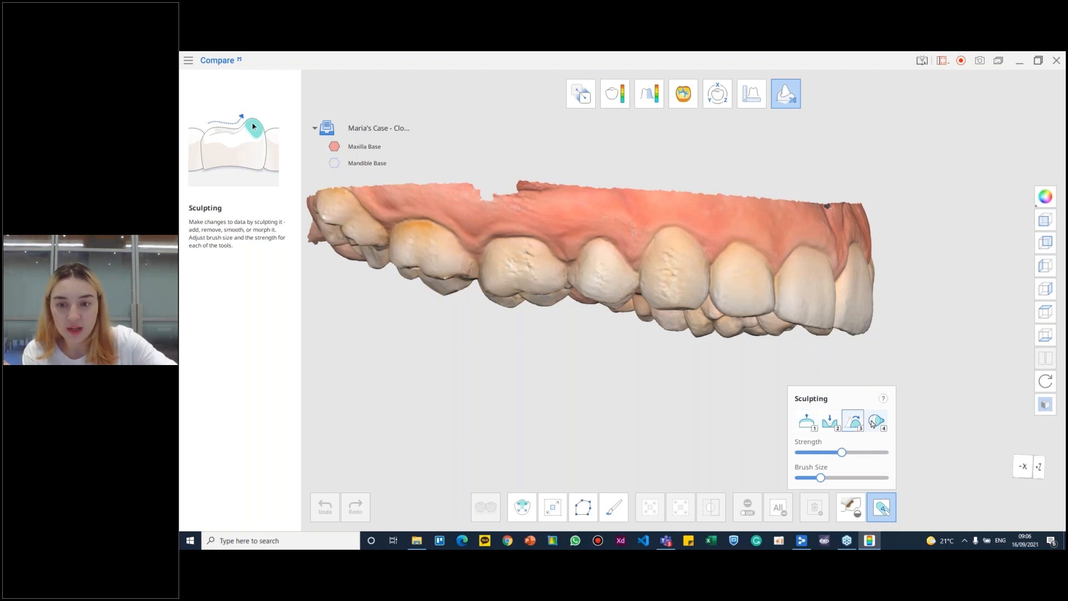
pyautogui.press('4')
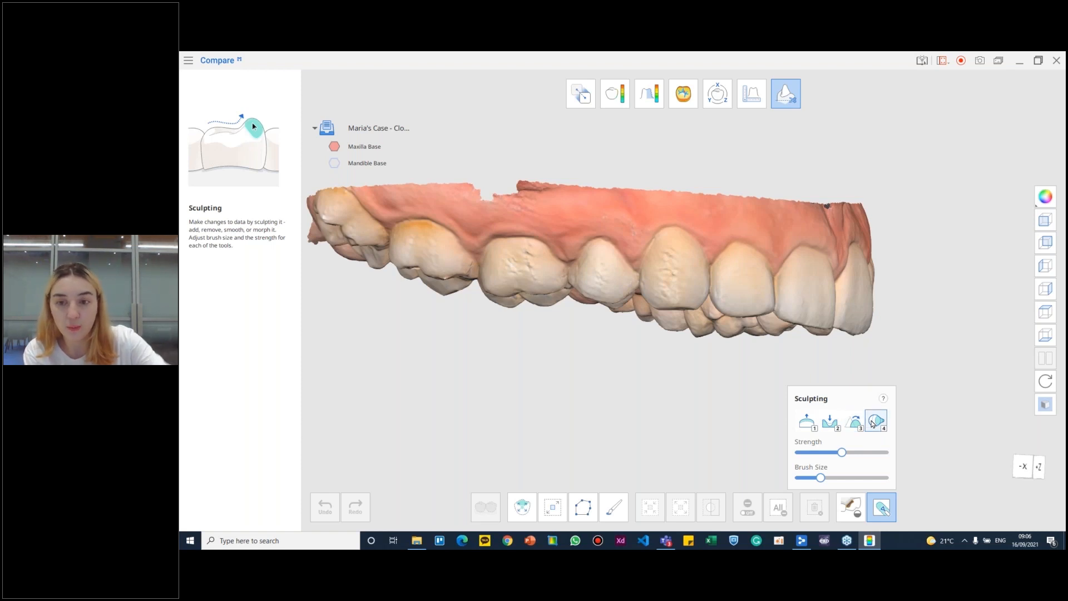
pyautogui.click(883, 399)
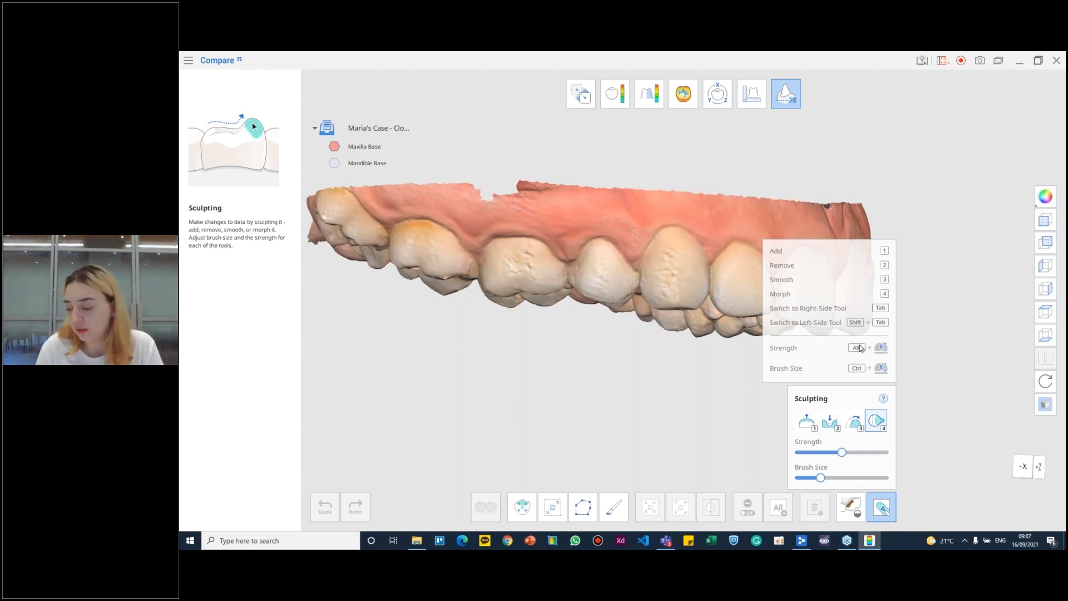
pyautogui.click(884, 399)
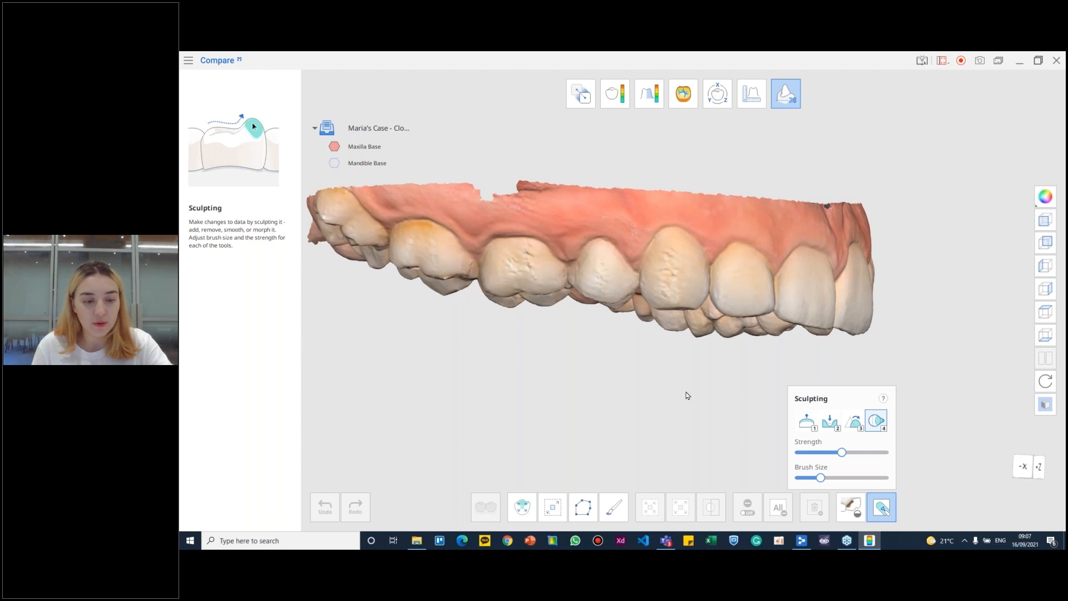
# - Smooth the rough outer surfaces of the upper canine and molar using the Smooth tool with a larger brush
pyautogui.press('3')
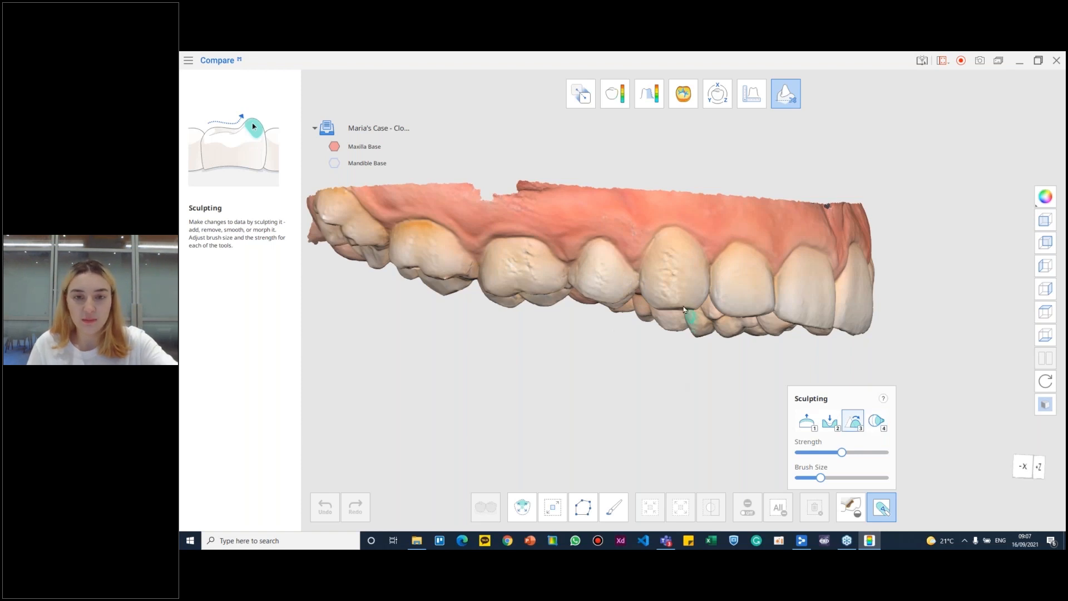
pyautogui.scroll(4, 691, 288)
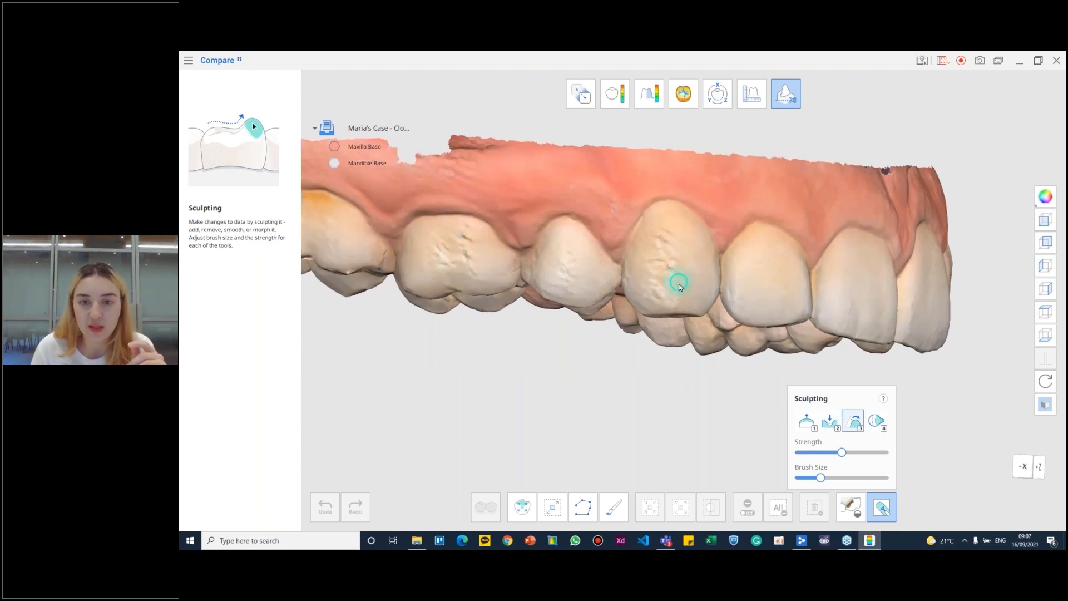
pyautogui.click(840, 477)
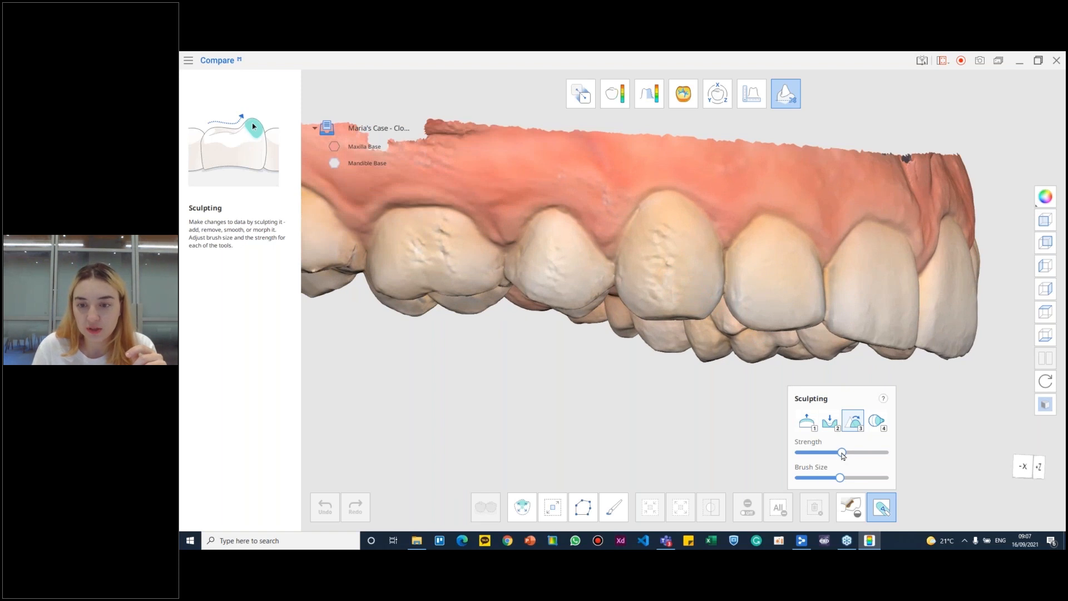
pyautogui.moveTo(661, 285)
pyautogui.mouseDown()
pyautogui.moveTo(663, 230)
pyautogui.moveTo(655, 275)
pyautogui.moveTo(676, 300)
pyautogui.moveTo(672, 228)
pyautogui.moveTo(669, 295)
pyautogui.mouseUp()
pyautogui.moveTo(674, 241)
pyautogui.mouseDown()
pyautogui.moveTo(663, 278)
pyautogui.moveTo(662, 243)
pyautogui.moveTo(684, 240)
pyautogui.moveTo(658, 292)
pyautogui.mouseUp()
pyautogui.moveTo(663, 248); pyautogui.dragTo(667, 243)
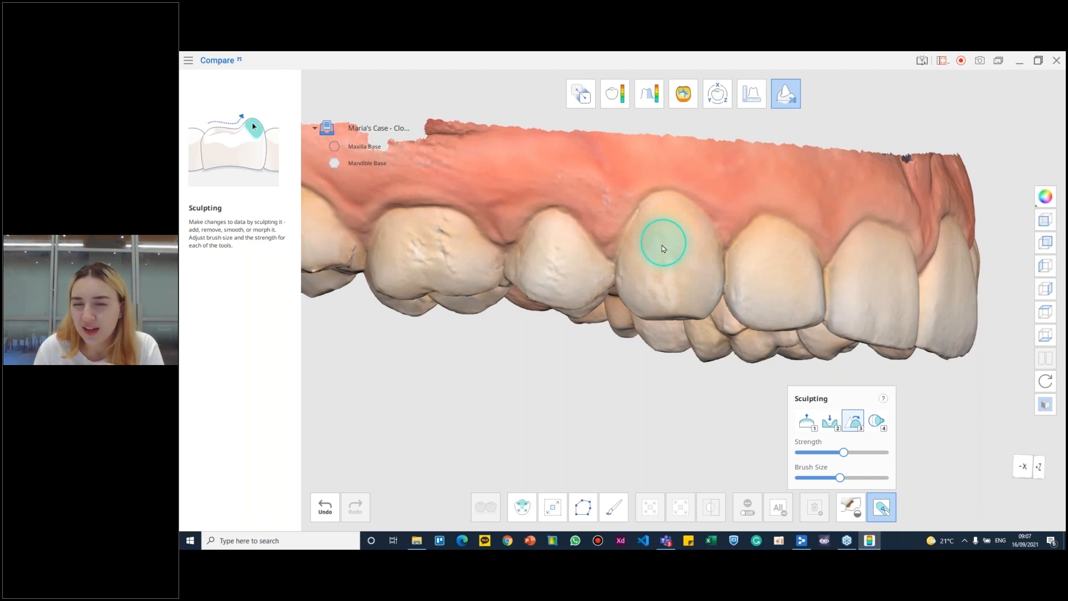
pyautogui.moveTo(451, 248)
pyautogui.mouseDown()
pyautogui.moveTo(429, 233)
pyautogui.moveTo(441, 232)
pyautogui.moveTo(453, 257)
pyautogui.moveTo(404, 259)
pyautogui.moveTo(400, 232)
pyautogui.moveTo(446, 263)
pyautogui.mouseUp()
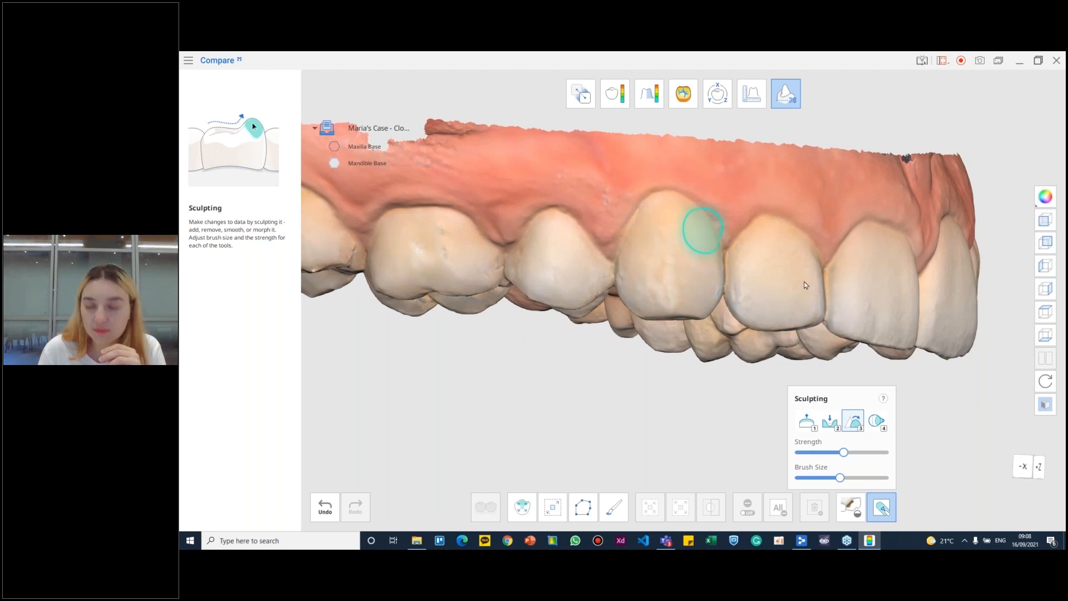
# - Increase the Smooth tool's strength and brush size and smooth the teeth on the opposite side of the maxilla
pyautogui.moveTo(890, 304)
pyautogui.mouseDown(button='right')
pyautogui.moveTo(612, 246)
pyautogui.moveTo(623, 211)
pyautogui.moveTo(675, 202)
pyautogui.moveTo(599, 214)
pyautogui.moveTo(889, 295)
pyautogui.moveTo(610, 289)
pyautogui.moveTo(699, 221)
pyautogui.moveTo(588, 179)
pyautogui.moveTo(731, 198)
pyautogui.moveTo(875, 464)
pyautogui.mouseUp(button='right')
pyautogui.click(860, 477)
pyautogui.click(859, 451)
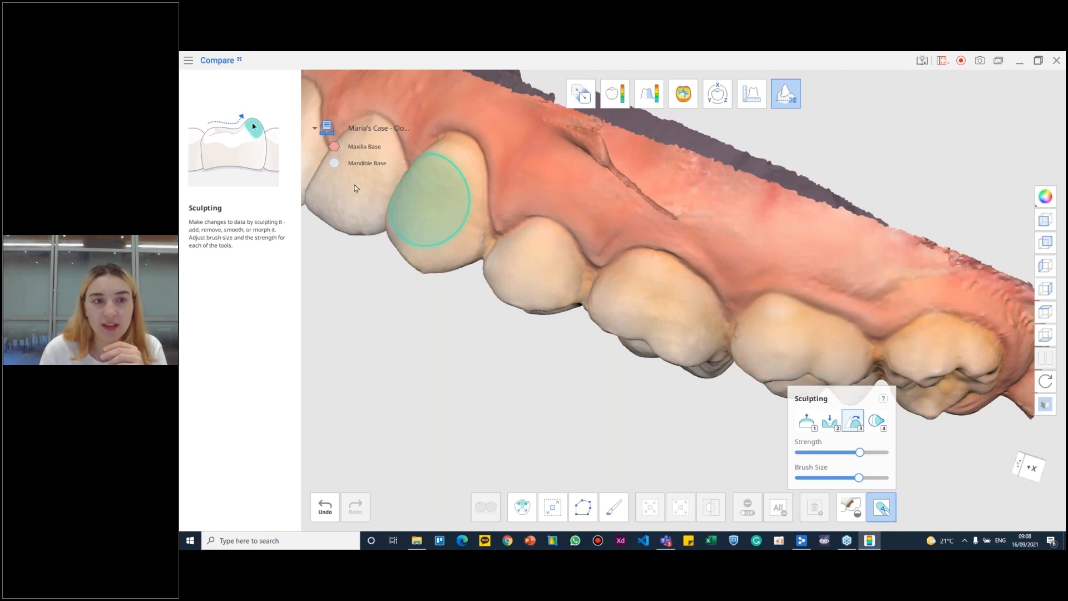
pyautogui.moveTo(466, 242); pyautogui.dragTo(553, 253, button='right')
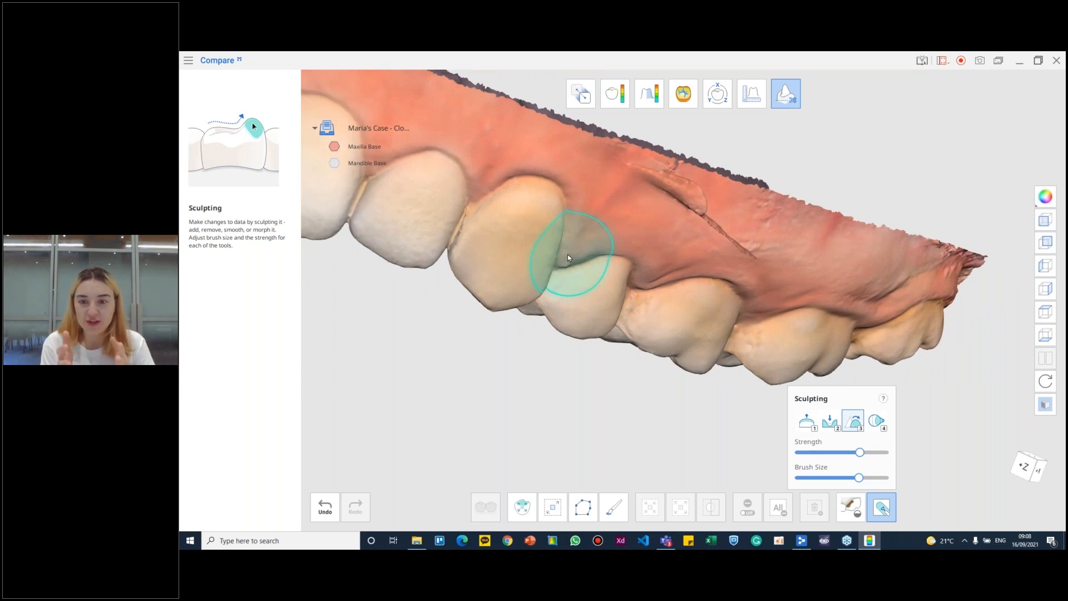
pyautogui.moveTo(761, 227); pyautogui.dragTo(623, 218, button='right')
# - Switch to the Remove sculpting tool with strength at maximum and a slightly larger brush
pyautogui.click(829, 421)
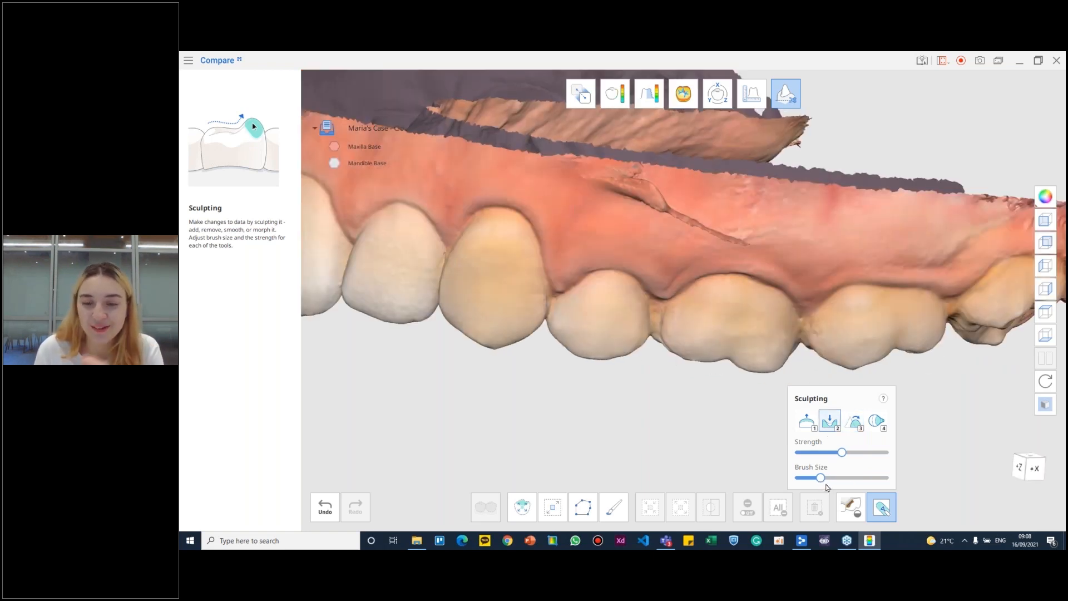
pyautogui.moveTo(841, 452); pyautogui.dragTo(885, 453)
pyautogui.moveTo(821, 477); pyautogui.dragTo(829, 478)
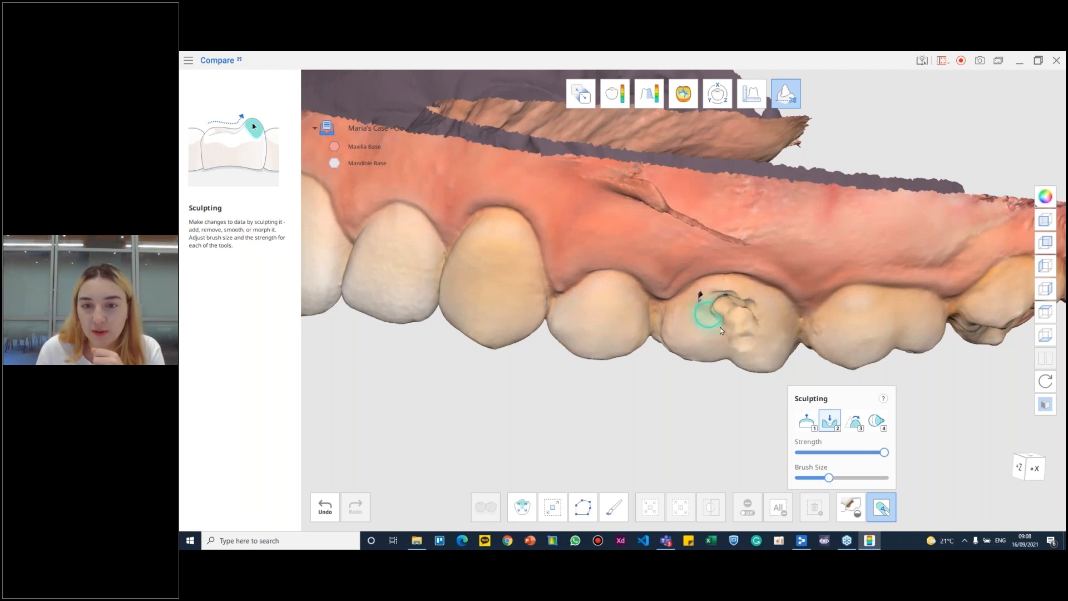
# - Try carving a hollow into the outer surface of the upper molar and undo it, dismissing the incoming message notification
pyautogui.moveTo(754, 311); pyautogui.dragTo(746, 346)
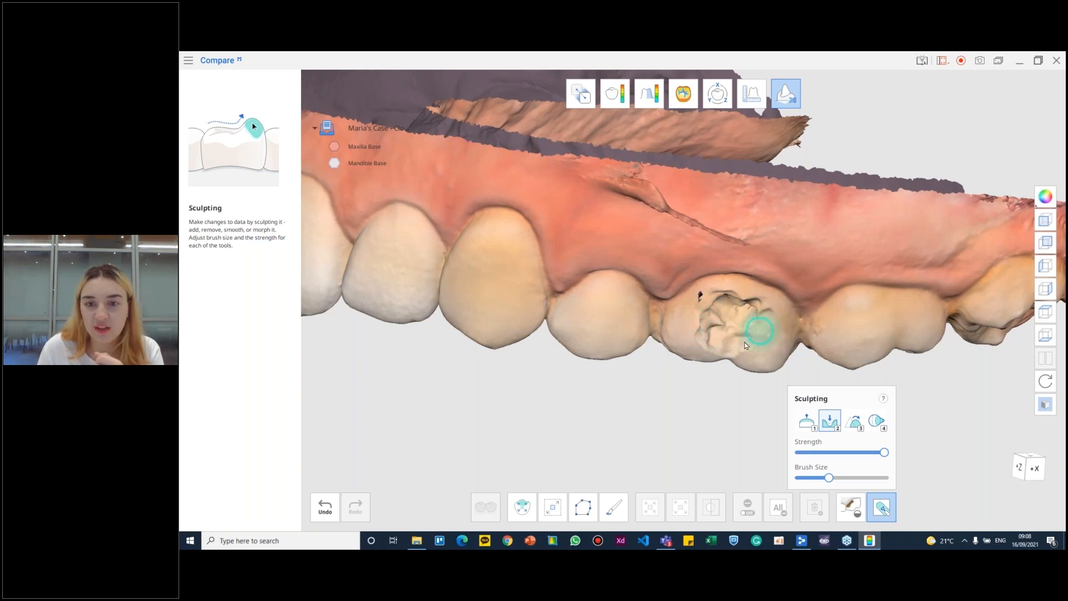
pyautogui.moveTo(717, 334)
pyautogui.mouseDown(button='right')
pyautogui.moveTo(817, 263)
pyautogui.moveTo(663, 181)
pyautogui.moveTo(709, 236)
pyautogui.mouseUp(button='right')
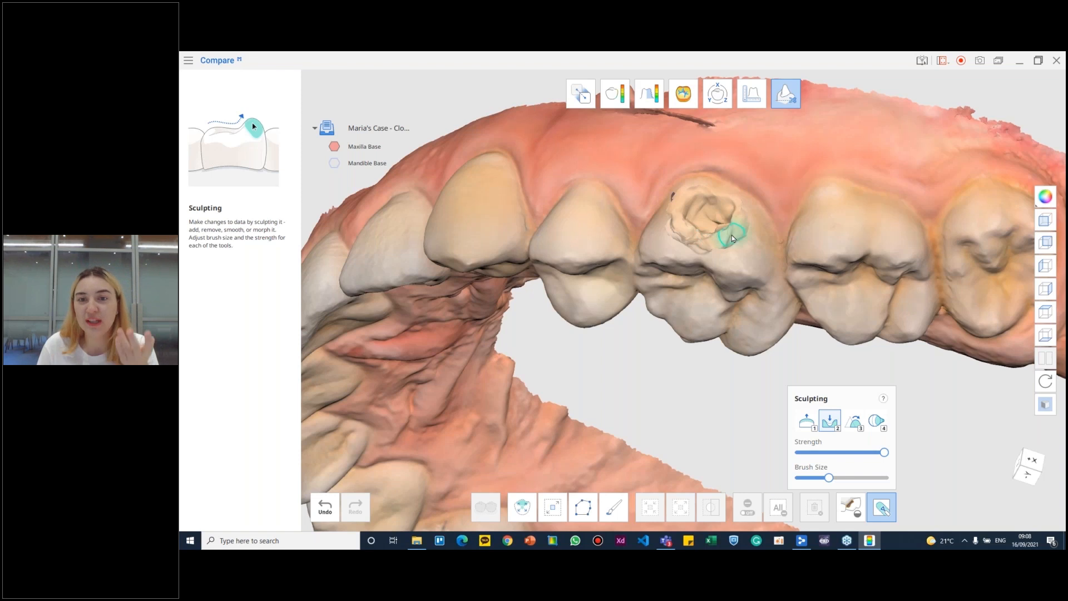
pyautogui.hotkey('ctrl', 'z')
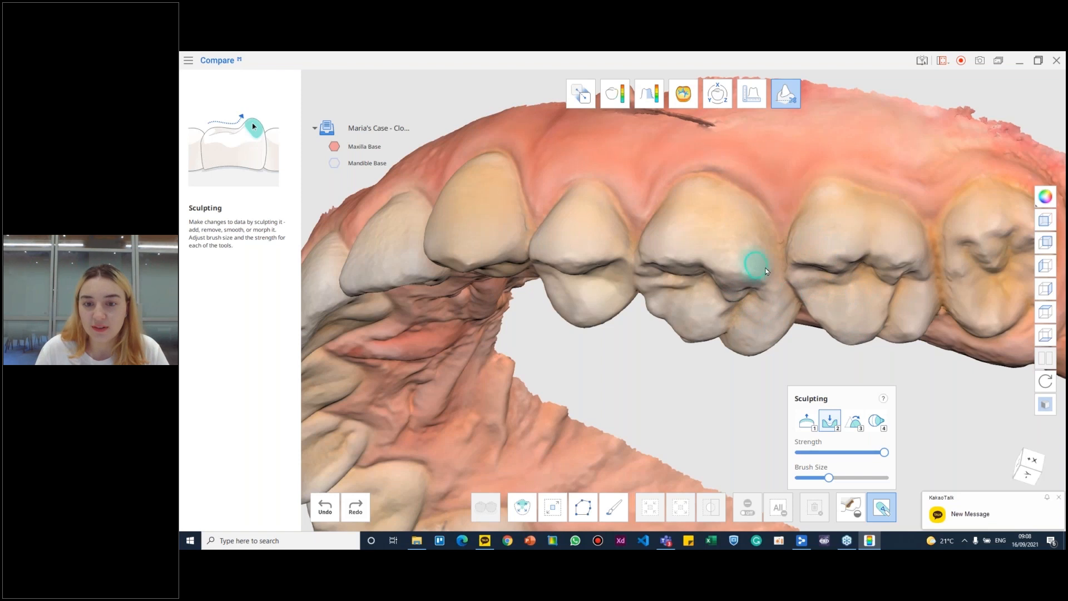
pyautogui.click(1059, 497)
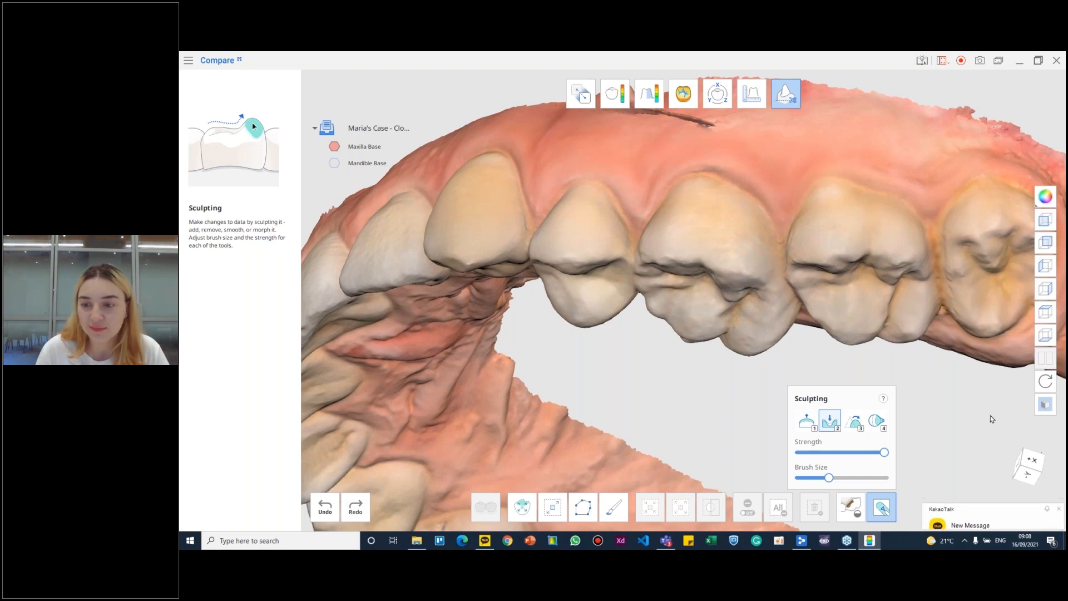
pyautogui.moveTo(708, 219)
pyautogui.mouseDown(button='right')
pyautogui.moveTo(791, 270)
pyautogui.moveTo(770, 289)
pyautogui.mouseUp(button='right')
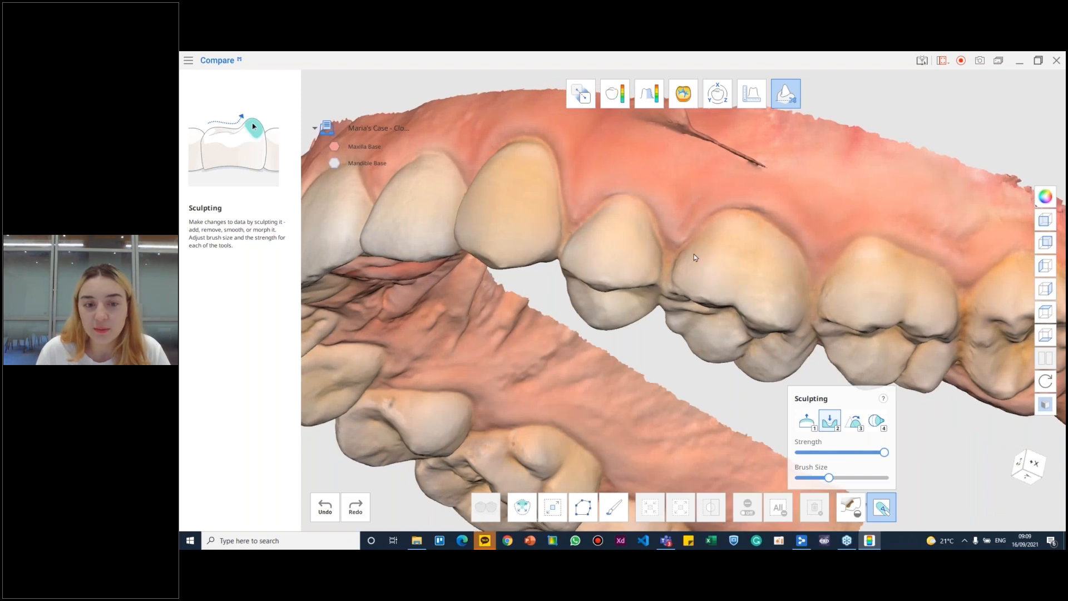
# - Smooth the inner cusp of the upper premolar beside the molar with the Smooth sculpting tool
pyautogui.moveTo(693, 254); pyautogui.dragTo(467, 142, button='right')
pyautogui.moveTo(583, 290); pyautogui.dragTo(753, 436, button='right')
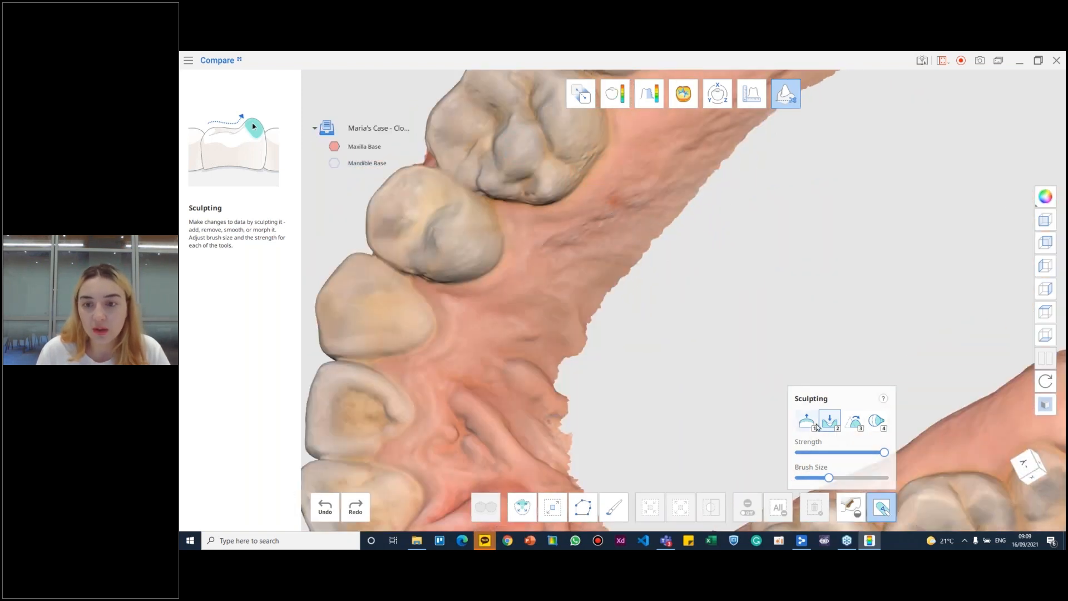
pyautogui.click(854, 421)
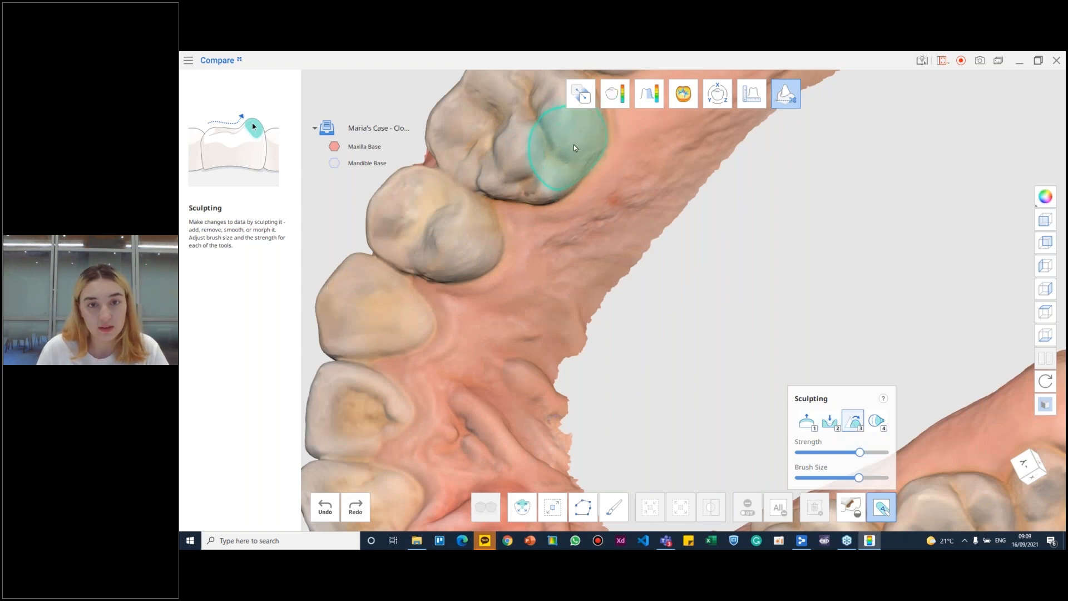
pyautogui.moveTo(472, 247); pyautogui.dragTo(468, 239)
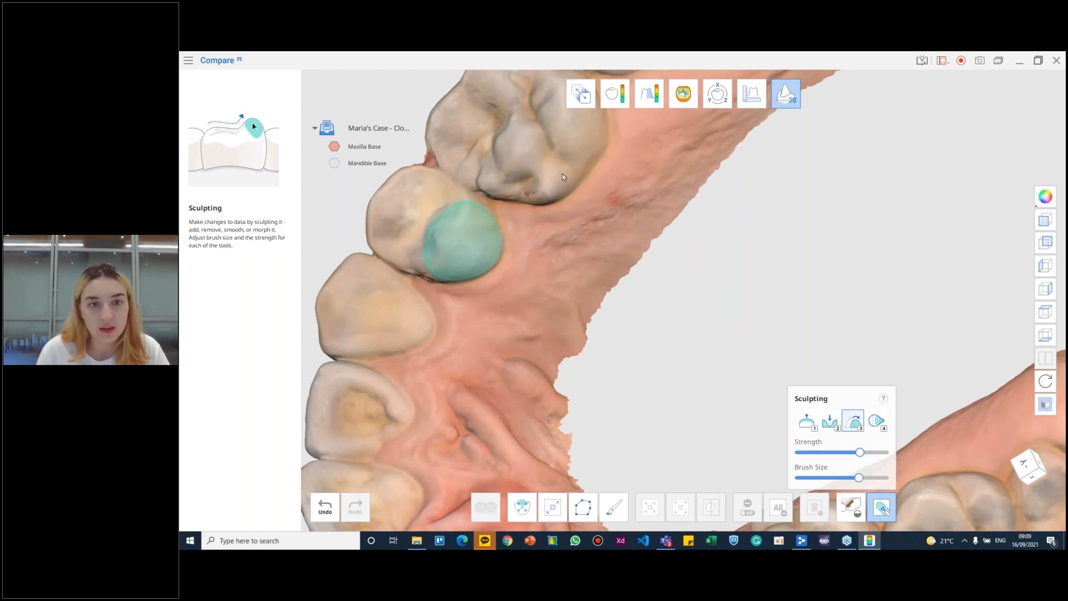
# - Outline the upper canine with the polyline selection, extend the selection with the brush beside the neighbouring premolar, and delete the selected area
pyautogui.scroll(-5, 579, 237)
pyautogui.moveTo(645, 166); pyautogui.dragTo(722, 279, button='right')
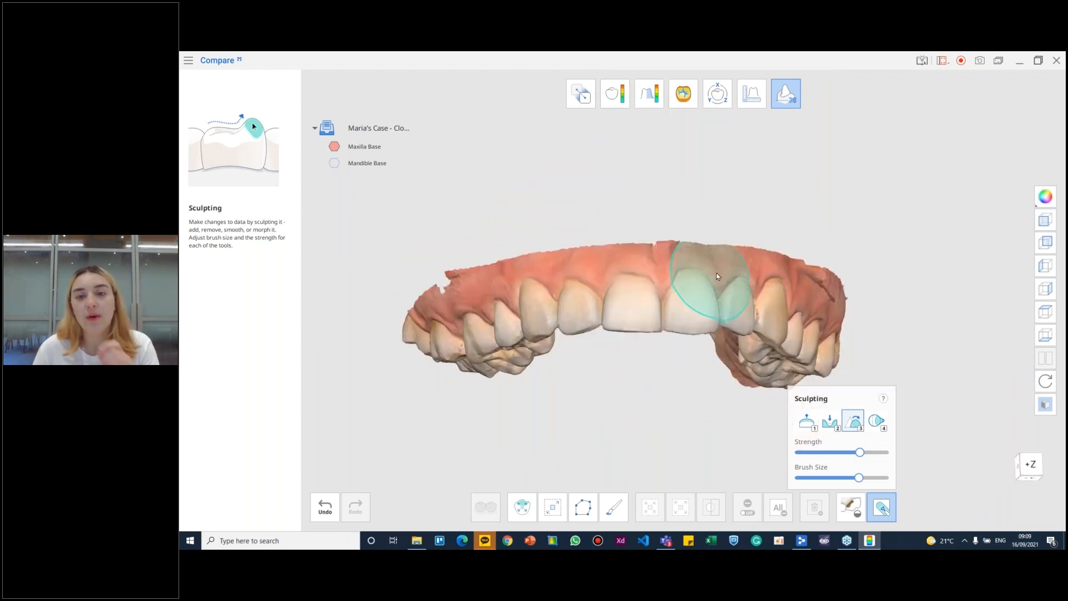
pyautogui.scroll(3, 666, 299)
pyautogui.moveTo(665, 299)
pyautogui.mouseDown(button='right')
pyautogui.moveTo(699, 406)
pyautogui.moveTo(653, 234)
pyautogui.moveTo(671, 256)
pyautogui.moveTo(653, 353)
pyautogui.moveTo(719, 289)
pyautogui.moveTo(896, 302)
pyautogui.mouseUp(button='right')
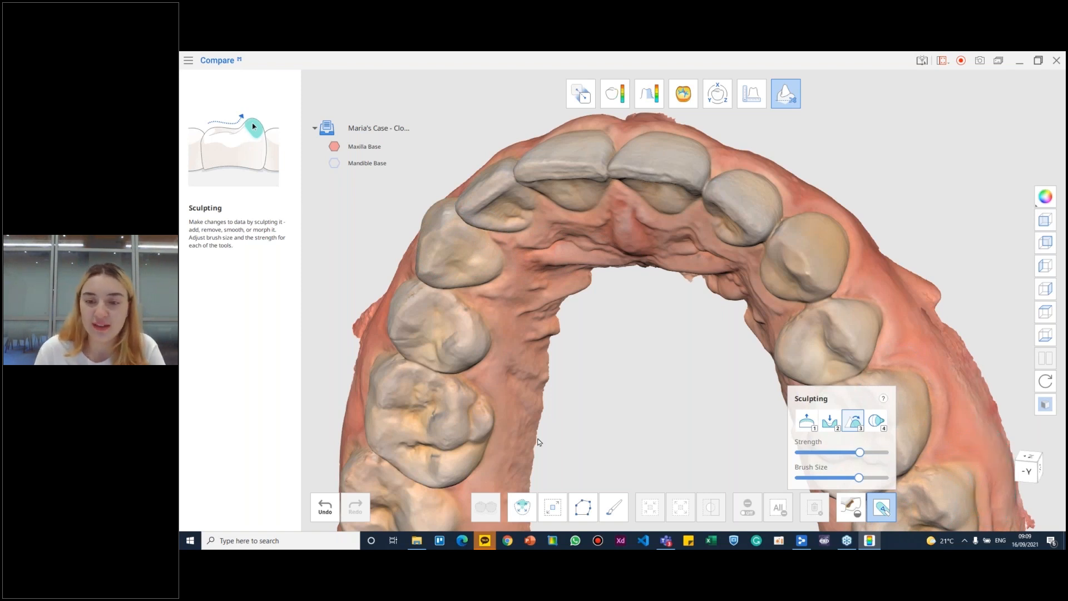
pyautogui.click(592, 516)
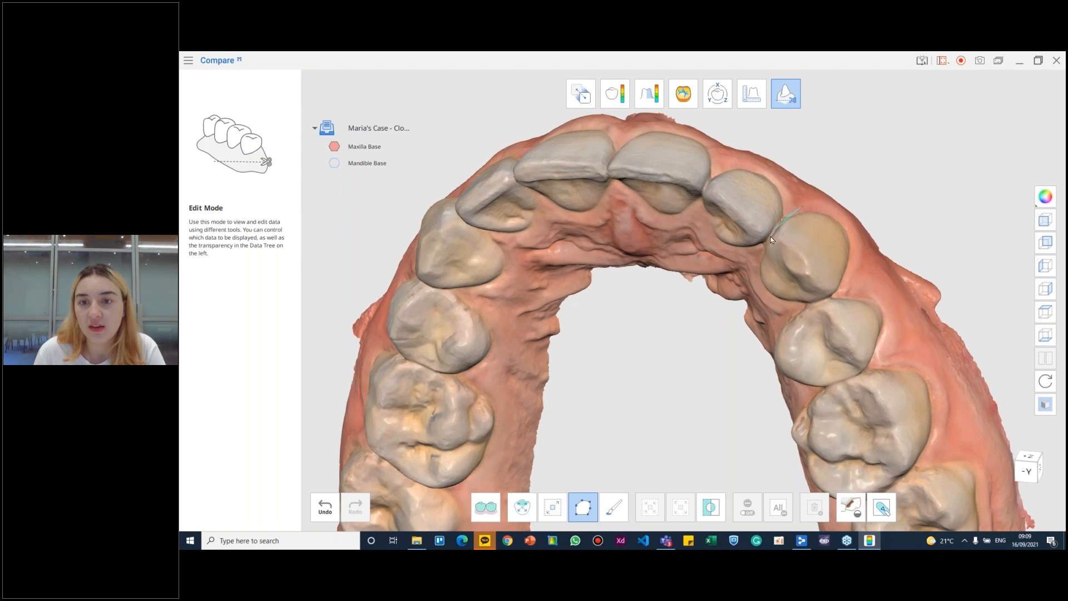
pyautogui.moveTo(757, 278)
pyautogui.mouseDown()
pyautogui.moveTo(767, 297)
pyautogui.moveTo(832, 295)
pyautogui.mouseUp()
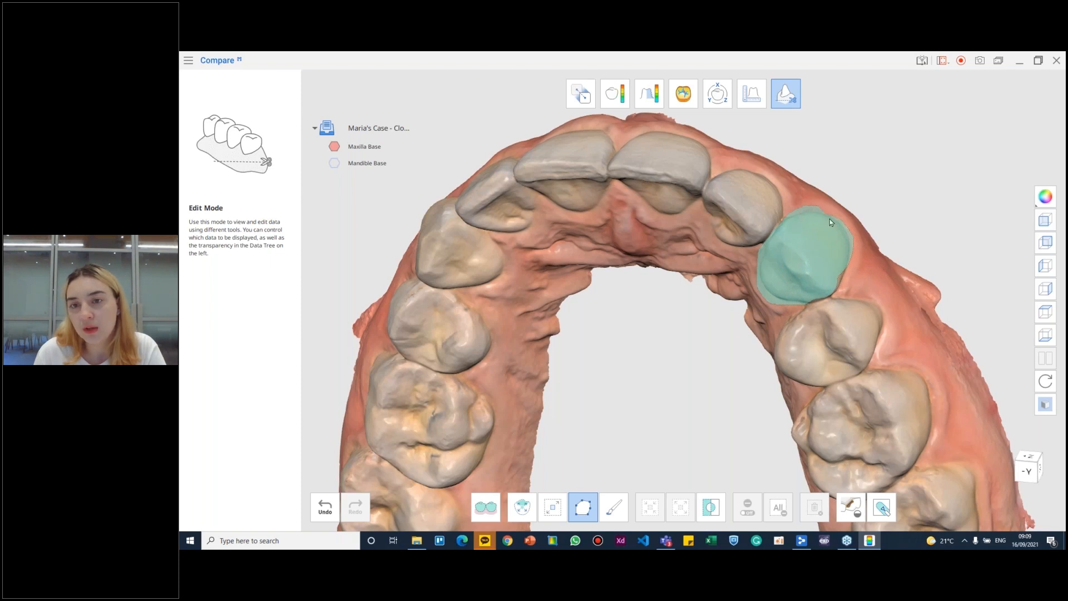
pyautogui.click(815, 206)
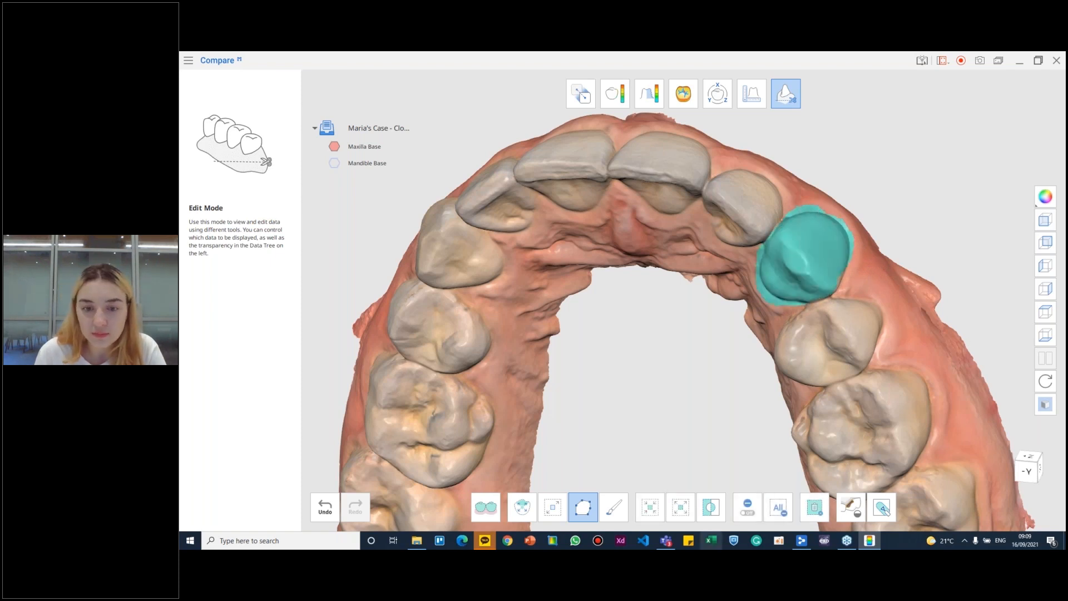
pyautogui.click(614, 507)
pyautogui.click(845, 281)
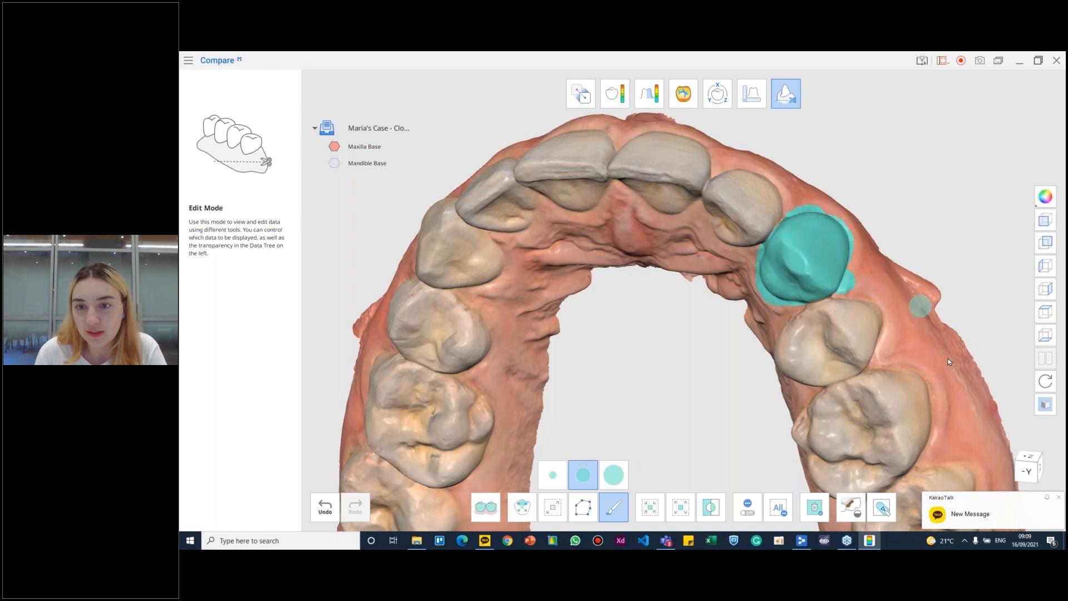
pyautogui.click(814, 507)
# - Start Fill Holes on the maxilla and set the maximum perimeter of a hole to 53 mm
pyautogui.moveTo(813, 273)
pyautogui.mouseDown(button='right')
pyautogui.moveTo(746, 267)
pyautogui.moveTo(815, 298)
pyautogui.moveTo(870, 276)
pyautogui.moveTo(786, 256)
pyautogui.moveTo(798, 289)
pyautogui.mouseUp(button='right')
pyautogui.moveTo(774, 252); pyautogui.dragTo(793, 312, button='right')
pyautogui.click(851, 506)
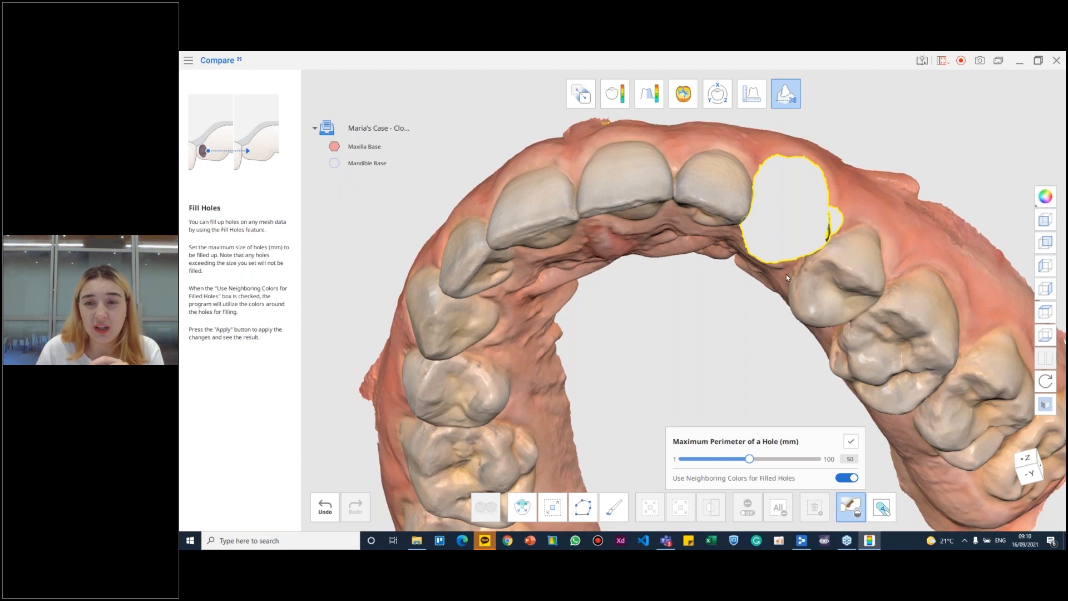
pyautogui.moveTo(750, 459)
pyautogui.mouseDown()
pyautogui.moveTo(712, 462)
pyautogui.moveTo(779, 460)
pyautogui.moveTo(743, 461)
pyautogui.moveTo(754, 461)
pyautogui.mouseUp()
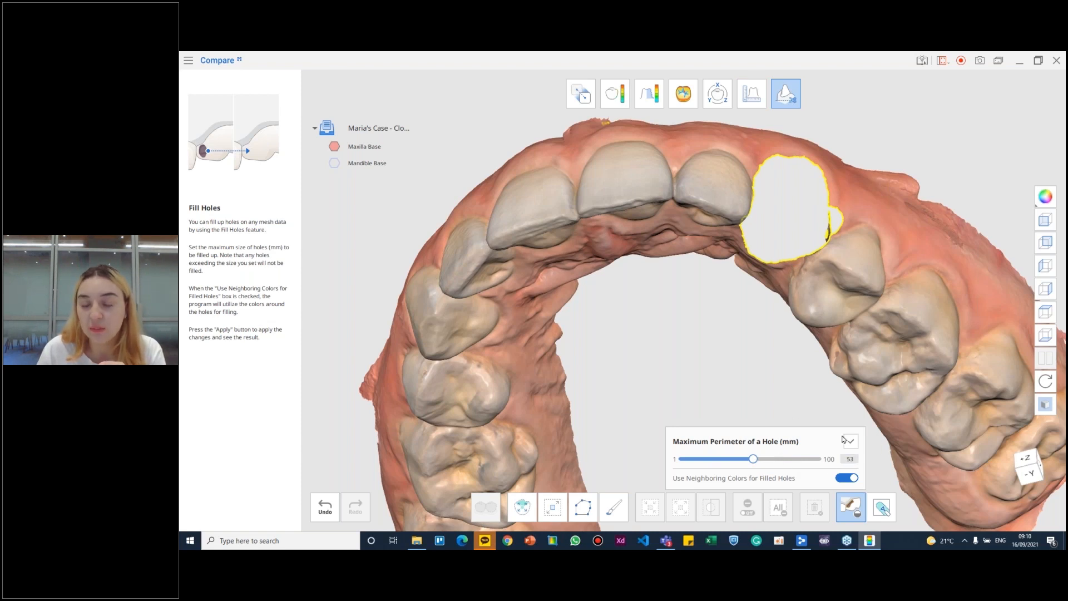
# - Try filling the hole left by the deleted canine with neighboring colors enabled, and inspect the filled area
pyautogui.moveTo(827, 233); pyautogui.dragTo(789, 228, button='right')
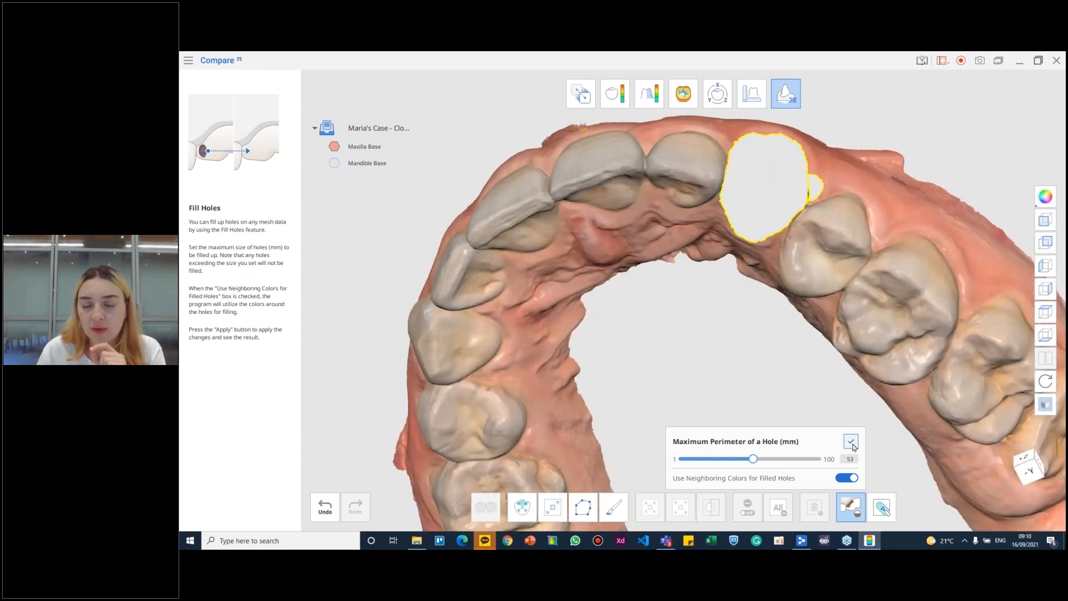
pyautogui.click(851, 442)
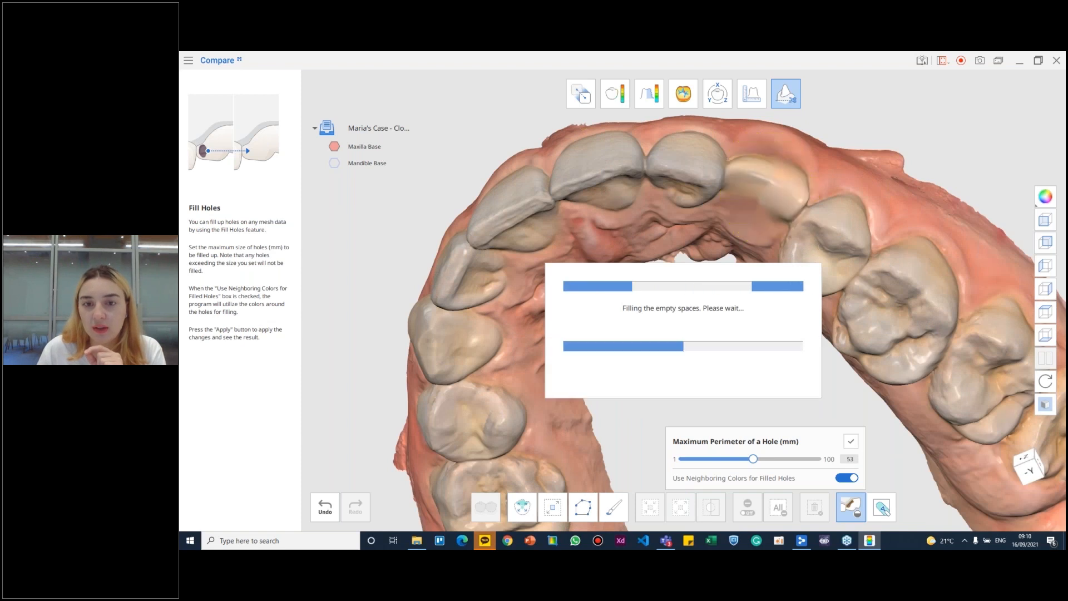
pyautogui.moveTo(795, 159); pyautogui.dragTo(927, 227, button='right')
pyautogui.moveTo(673, 272); pyautogui.dragTo(648, 250, button='right')
# - Undo the hole filling and the canine deletion, and clear the whole selection
pyautogui.click(321, 514)
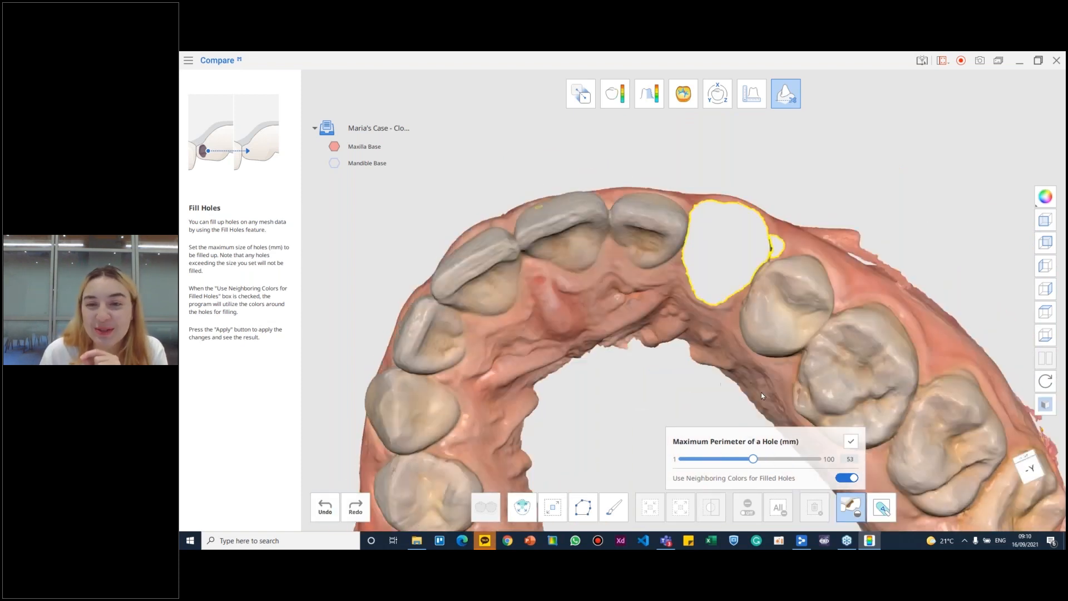
pyautogui.click(355, 506)
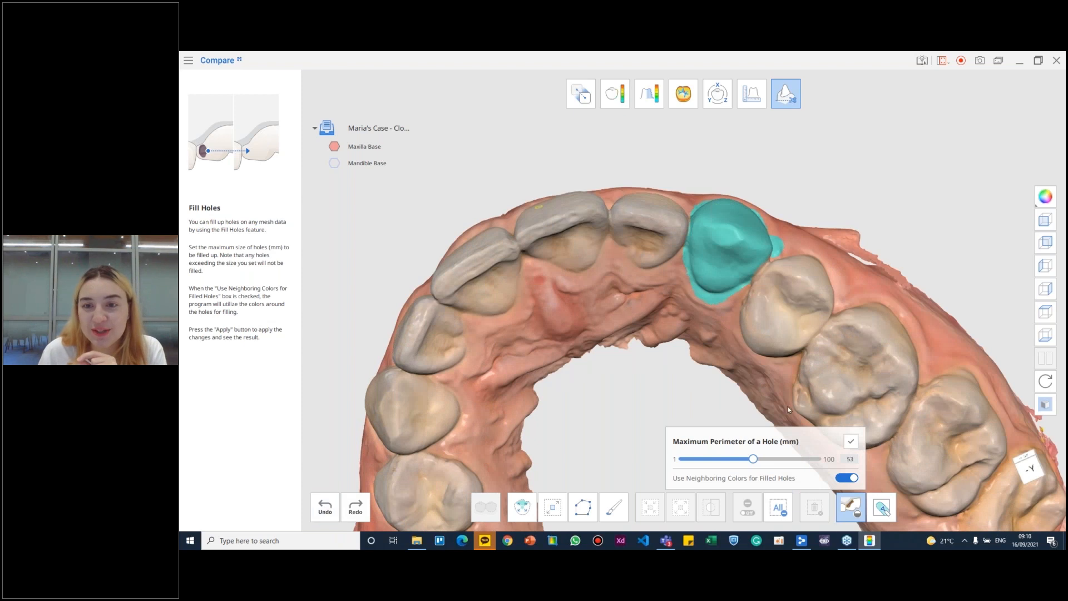
pyautogui.click(325, 507)
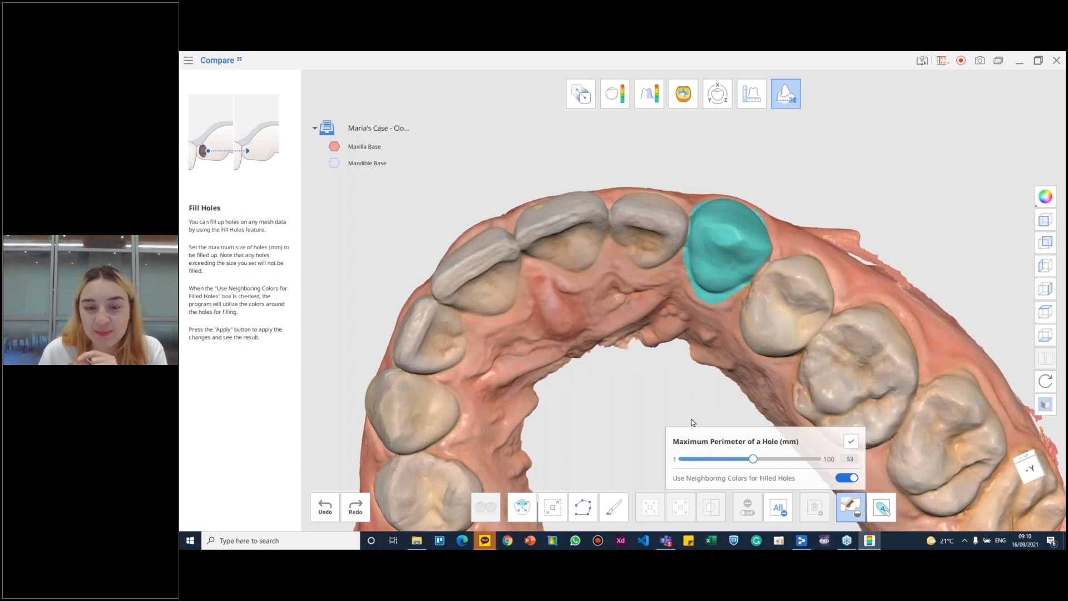
pyautogui.moveTo(739, 345); pyautogui.dragTo(708, 295, button='right')
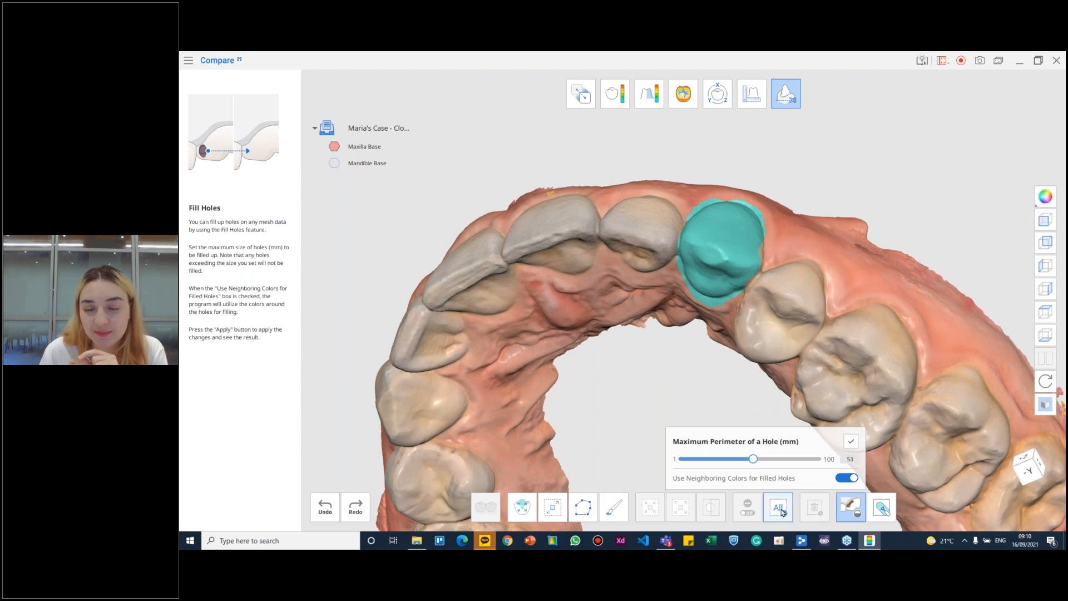
pyautogui.click(781, 510)
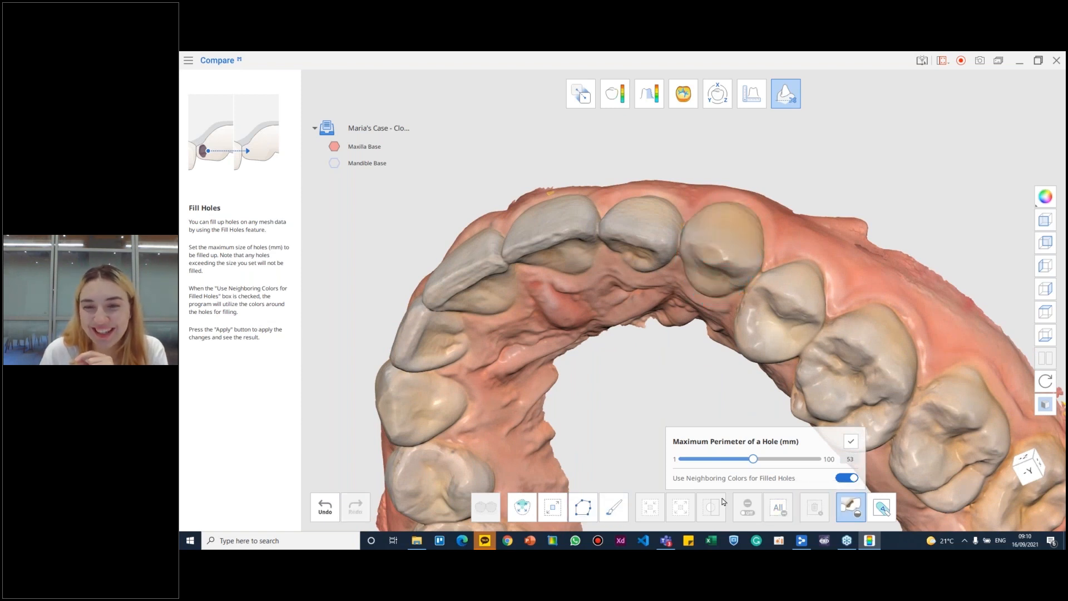
# - Outline the upper canine again with the polyline selection, including a thin margin of gum, and delete it
pyautogui.click(582, 507)
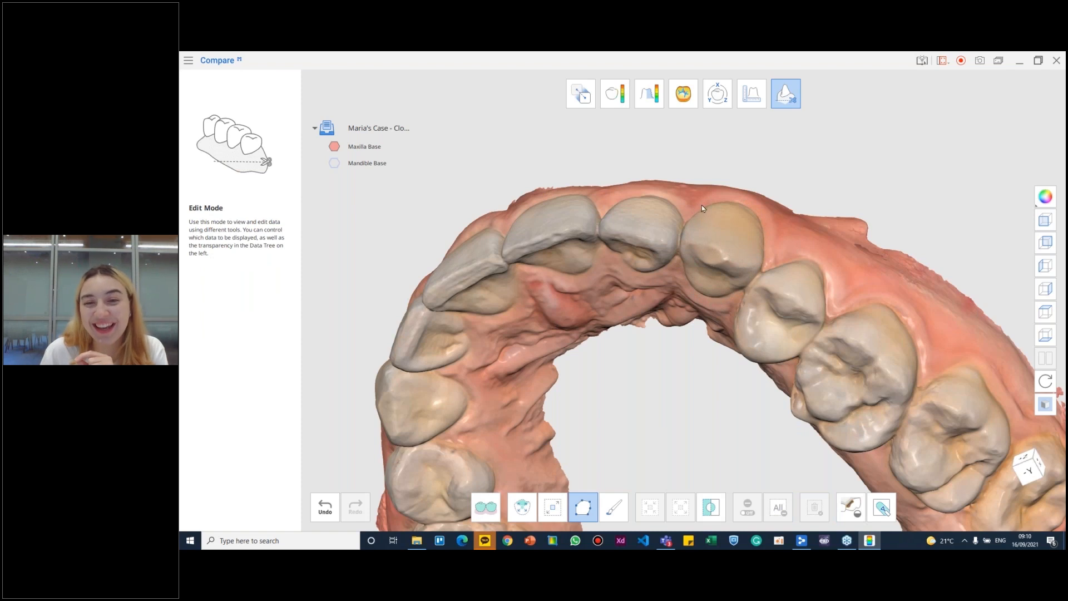
pyautogui.moveTo(705, 204); pyautogui.dragTo(711, 200, button='right')
pyautogui.moveTo(711, 200)
pyautogui.mouseDown()
pyautogui.moveTo(689, 249)
pyautogui.moveTo(691, 294)
pyautogui.moveTo(720, 300)
pyautogui.moveTo(760, 280)
pyautogui.moveTo(779, 252)
pyautogui.mouseUp()
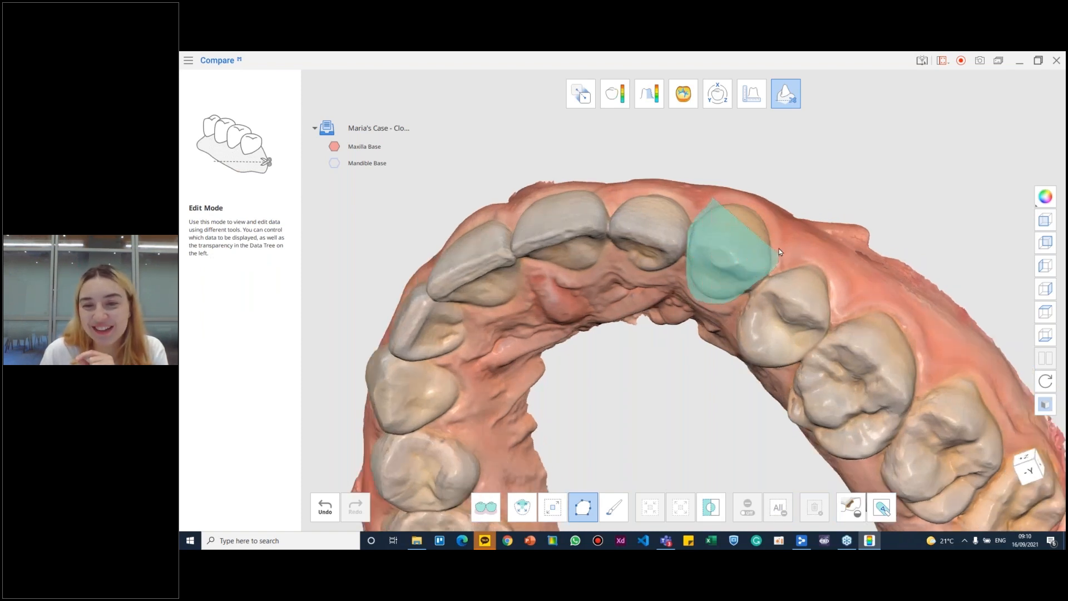
pyautogui.moveTo(761, 206); pyautogui.dragTo(743, 206)
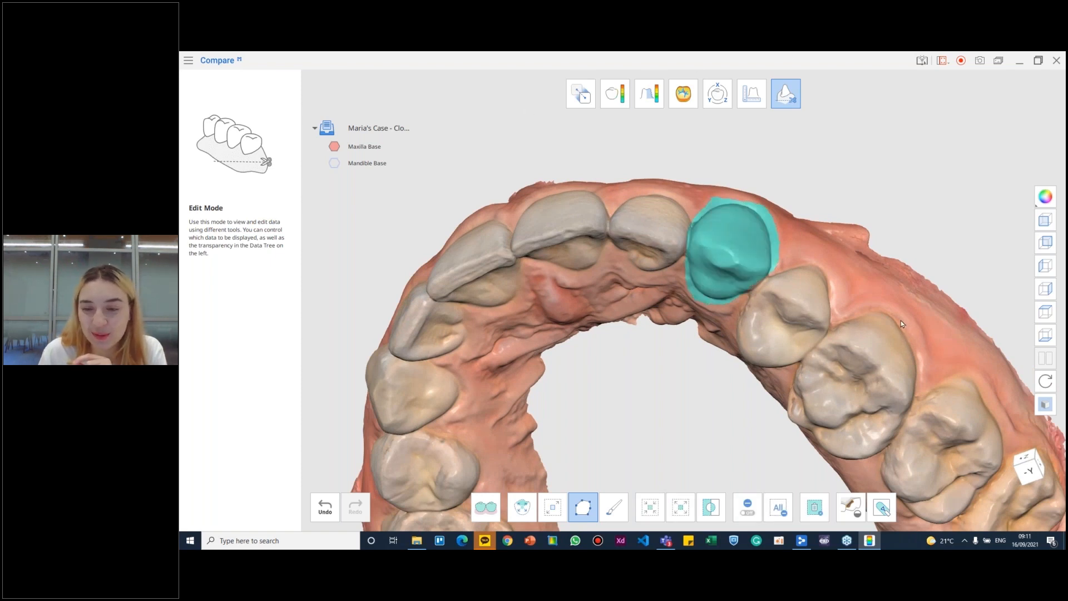
pyautogui.click(815, 507)
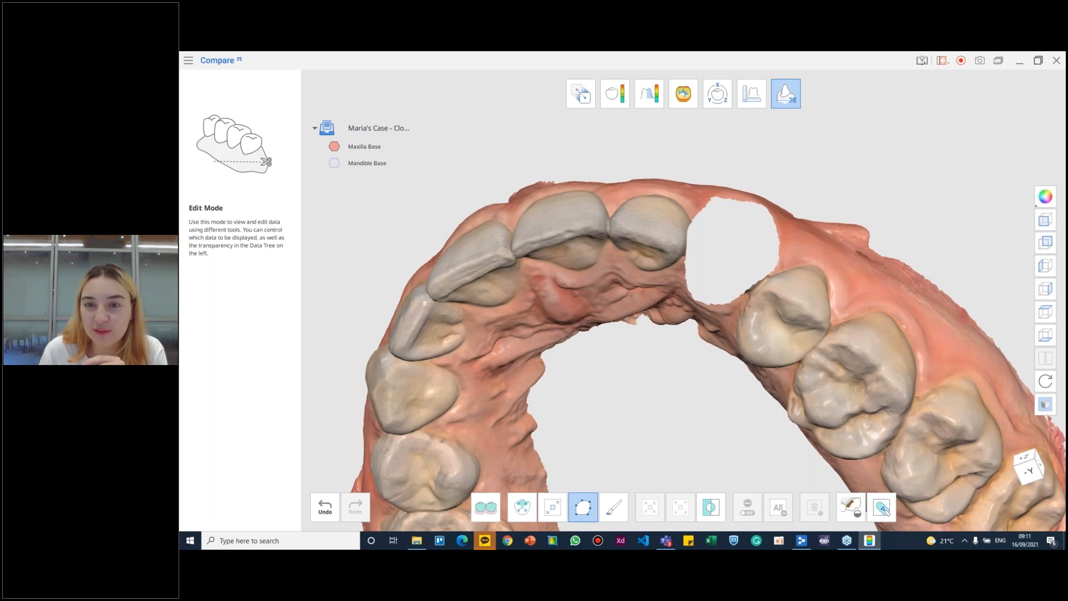
# - Try filling the newly cut canine hole using Fill Holes with a 53 mm maximum perimeter and neighboring colors
pyautogui.click(851, 507)
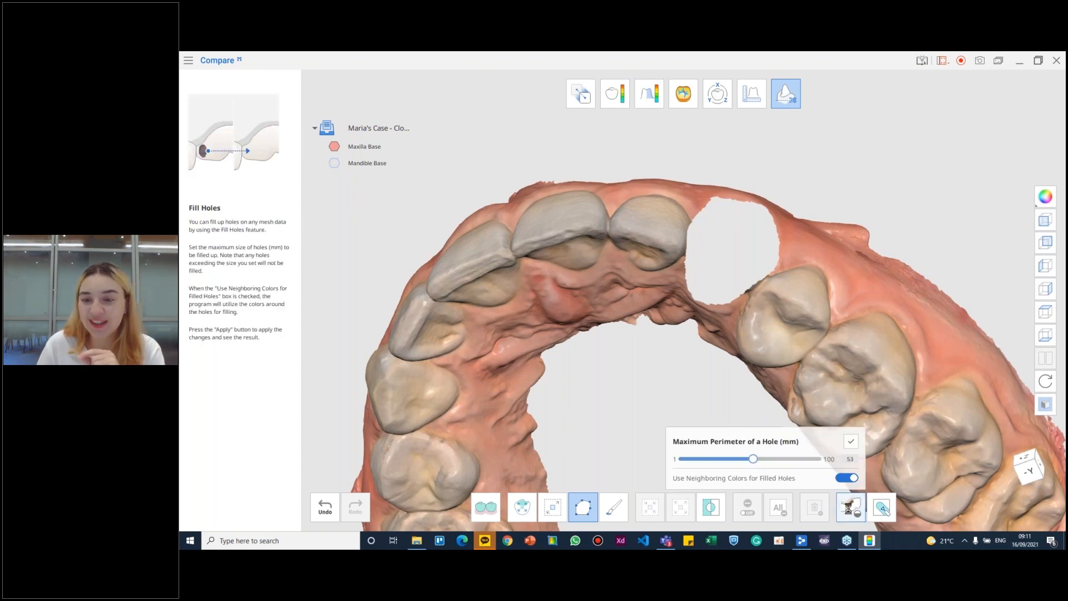
pyautogui.click(850, 442)
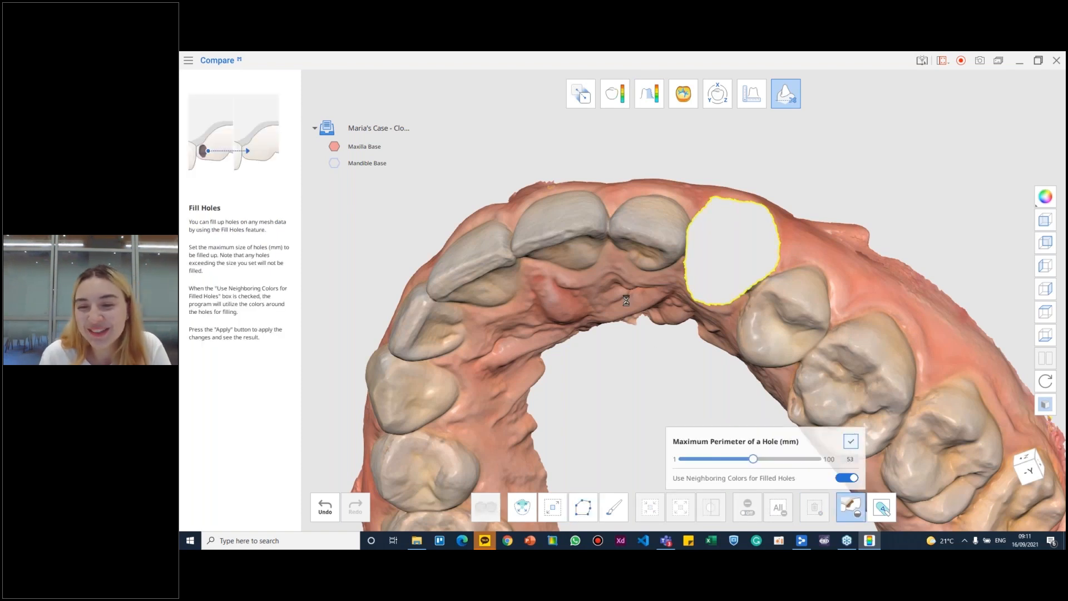
pyautogui.moveTo(625, 301); pyautogui.dragTo(606, 317, button='right')
# - Undo the second hole filling, the canine deletion and its selection
pyautogui.click(332, 499)
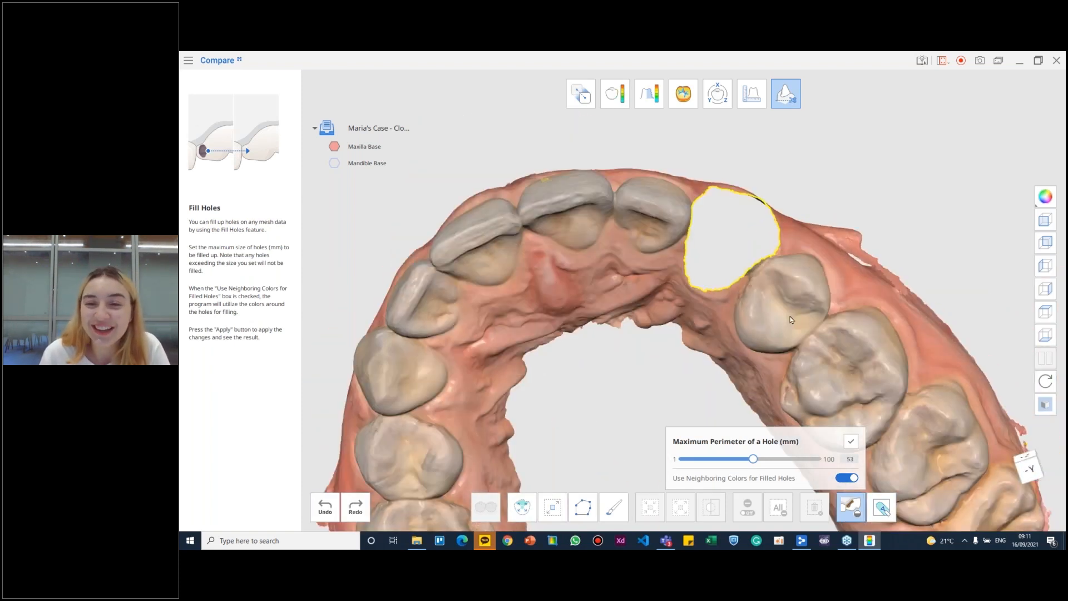
pyautogui.click(322, 517)
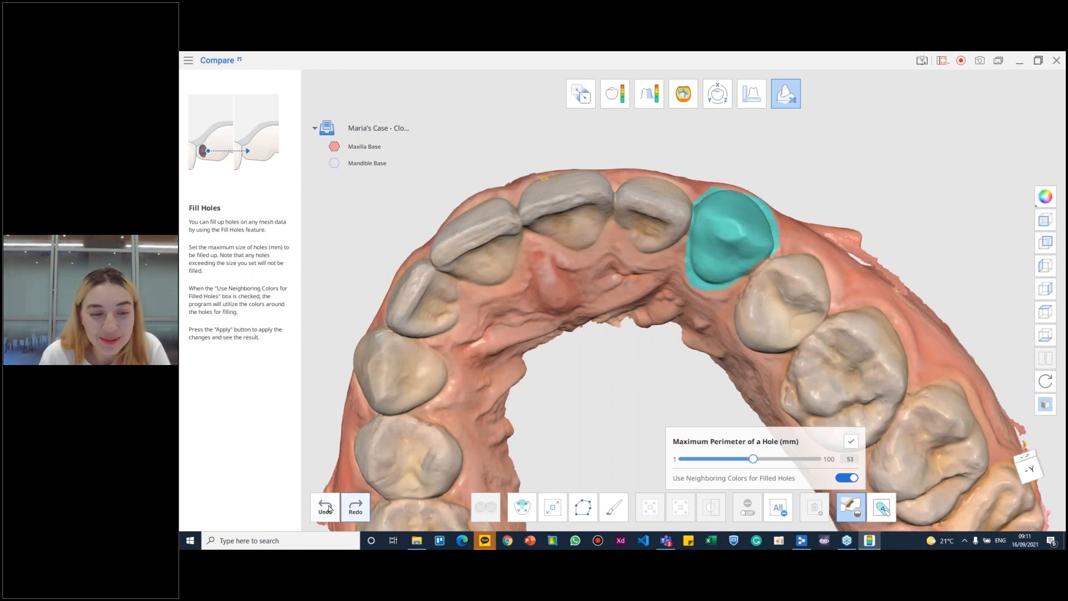
pyautogui.click(329, 508)
pyautogui.moveTo(719, 233); pyautogui.dragTo(785, 227, button='right')
# - Select the upper canine with a polyline that reaches the edge of the adjacent incisor, and delete it
pyautogui.click(593, 506)
pyautogui.scroll(-3, 751, 270)
pyautogui.moveTo(786, 227); pyautogui.dragTo(719, 302, button='middle')
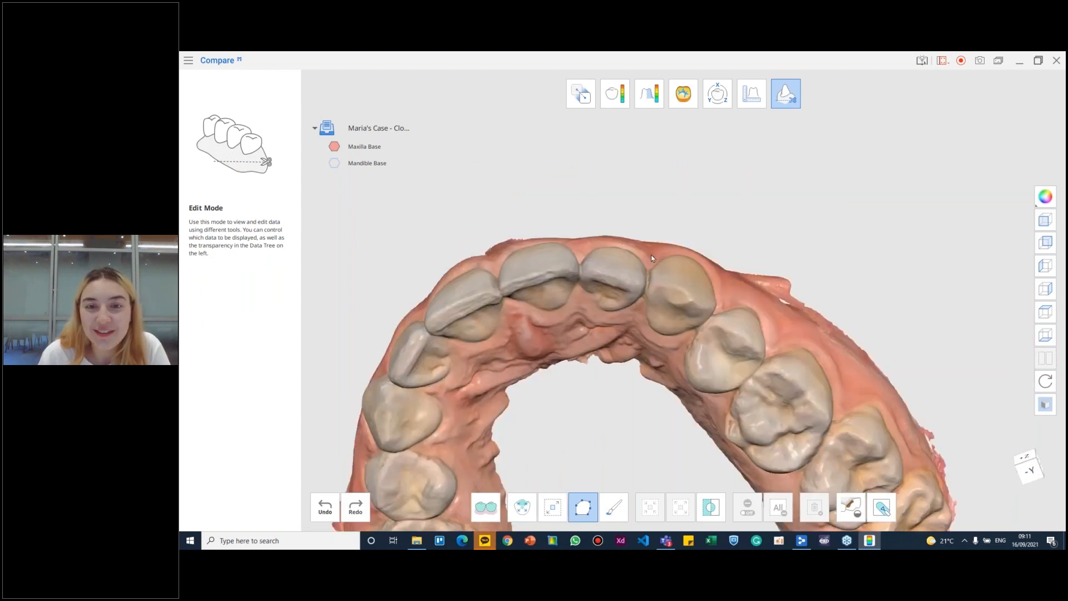
pyautogui.moveTo(655, 340)
pyautogui.mouseDown()
pyautogui.moveTo(687, 312)
pyautogui.moveTo(673, 264)
pyautogui.moveTo(702, 262)
pyautogui.moveTo(677, 254)
pyautogui.mouseUp()
pyautogui.moveTo(743, 301); pyautogui.dragTo(726, 303, button='right')
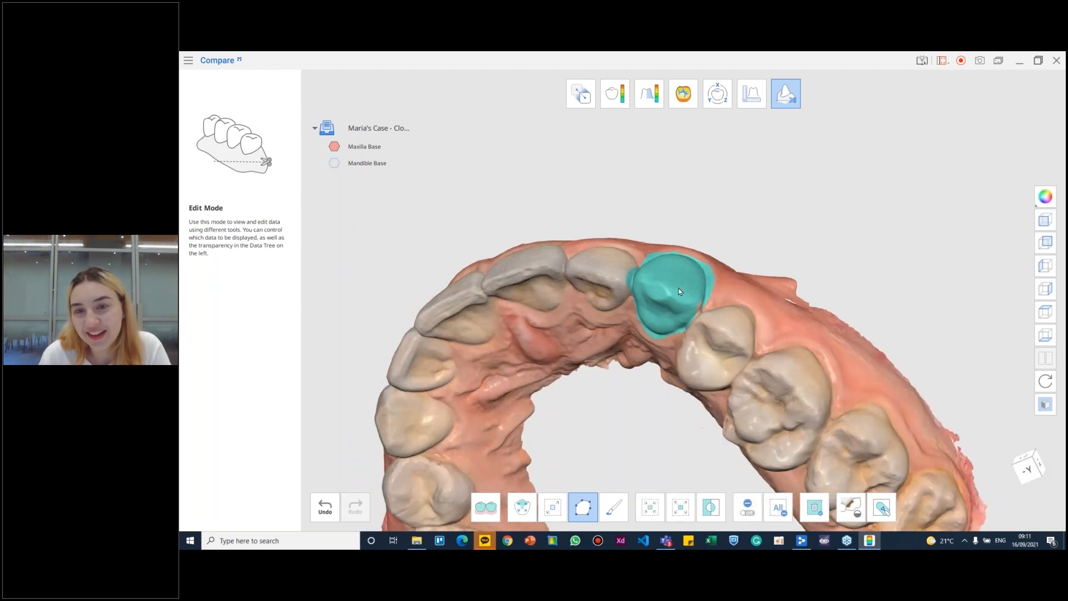
pyautogui.click(614, 507)
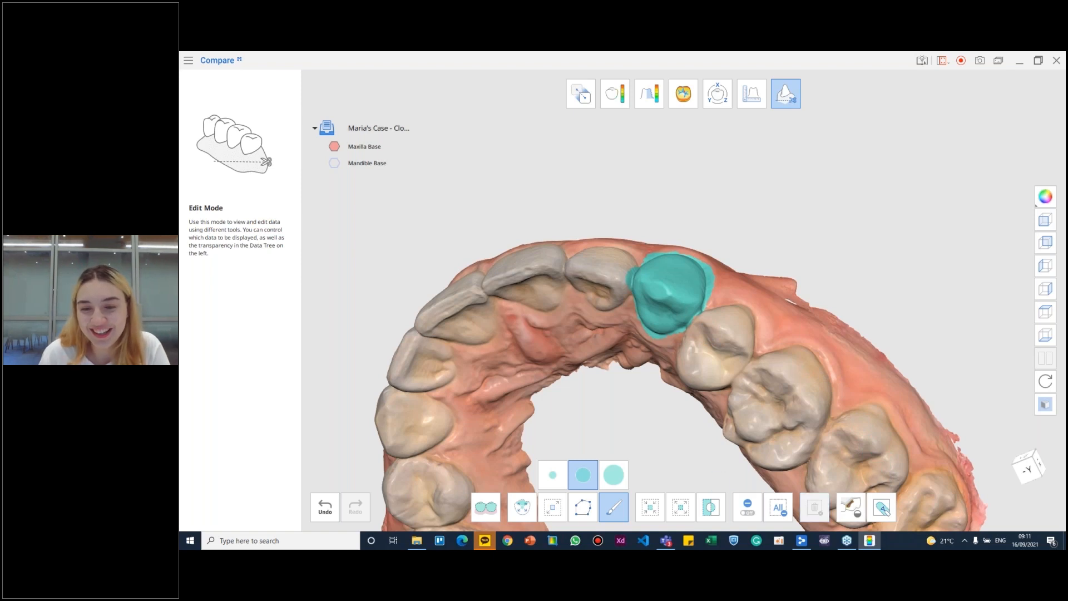
pyautogui.click(815, 507)
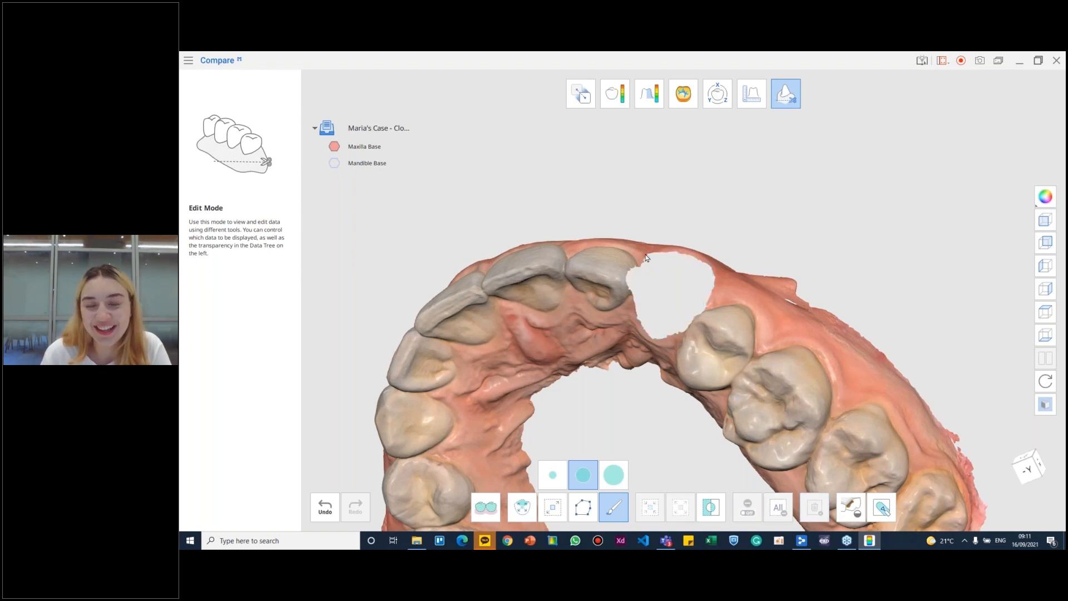
# - Fill the canine hole with a 53 mm maximum perimeter and neighboring colors, and inspect the filled gum from several angles
pyautogui.click(850, 507)
pyautogui.click(847, 478)
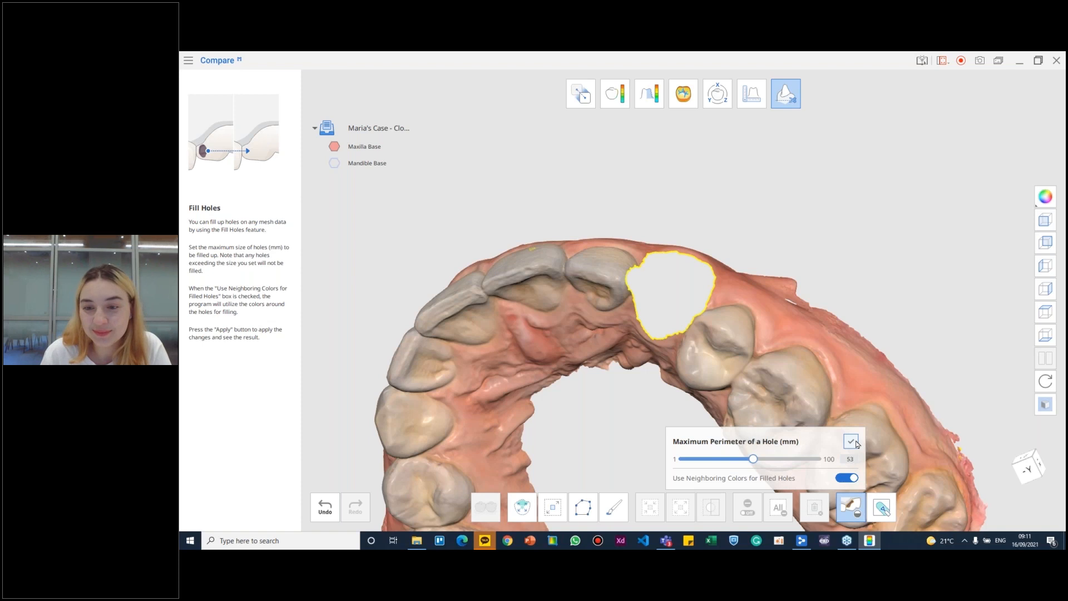
pyautogui.click(851, 441)
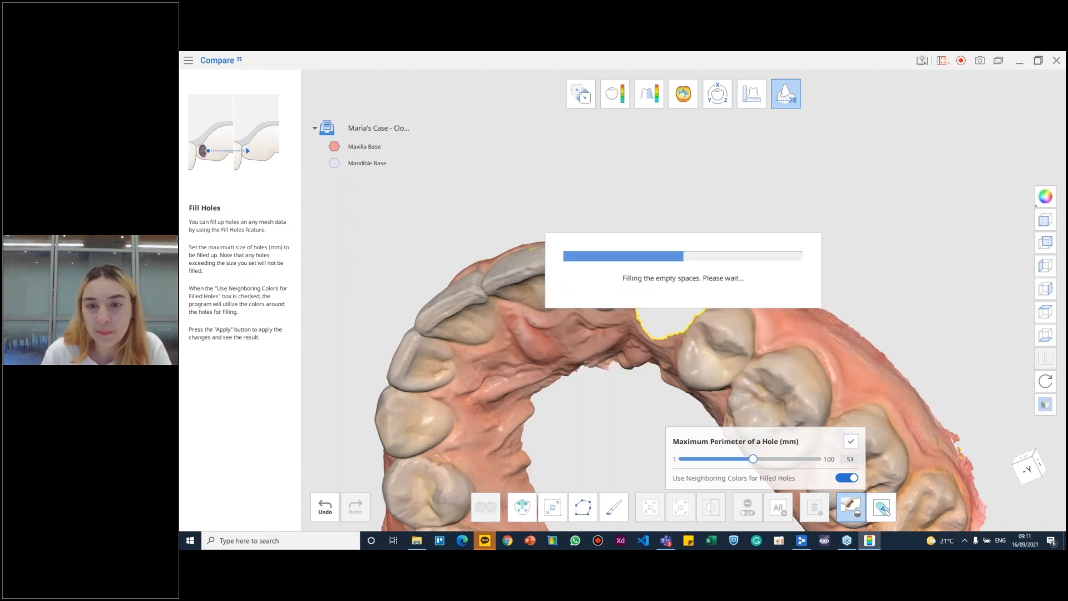
pyautogui.moveTo(529, 284); pyautogui.dragTo(642, 179, button='right')
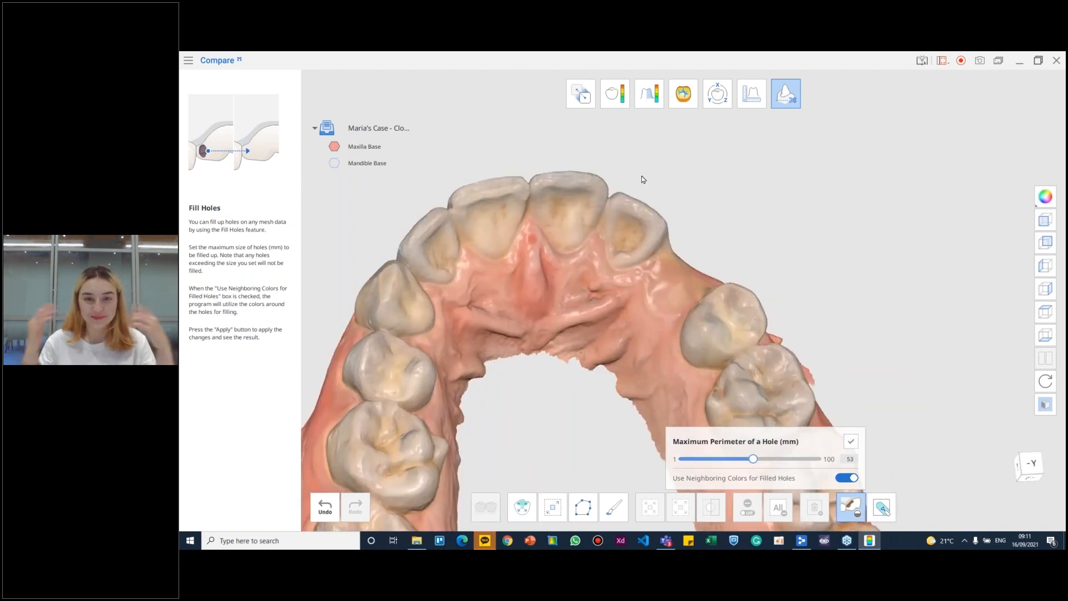
pyautogui.moveTo(640, 434); pyautogui.dragTo(624, 303, button='right')
pyautogui.moveTo(702, 286); pyautogui.dragTo(707, 347, button='right')
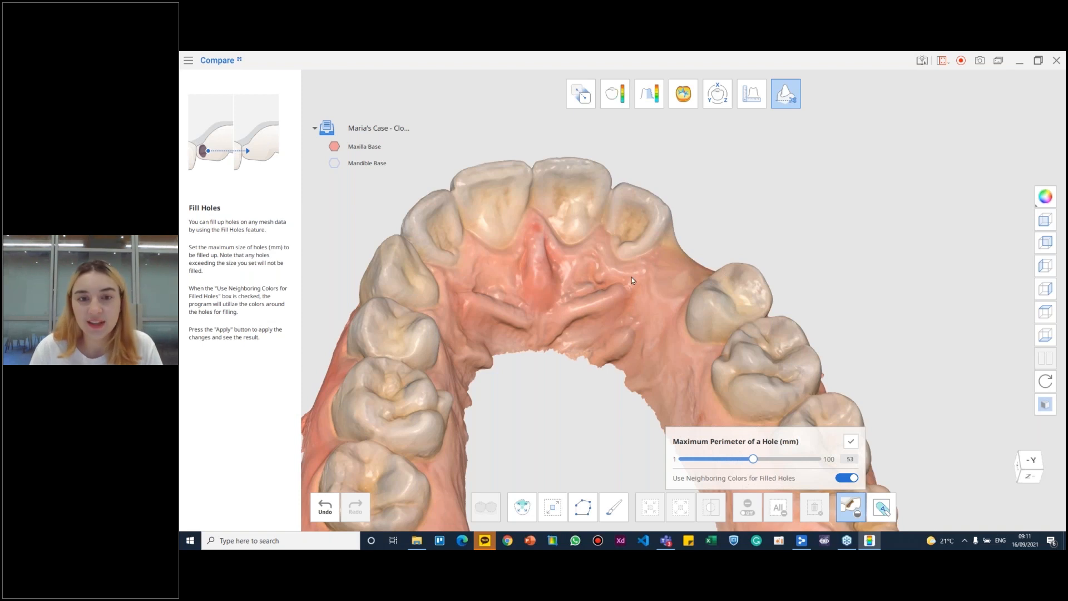
pyautogui.moveTo(626, 304); pyautogui.dragTo(676, 230, button='right')
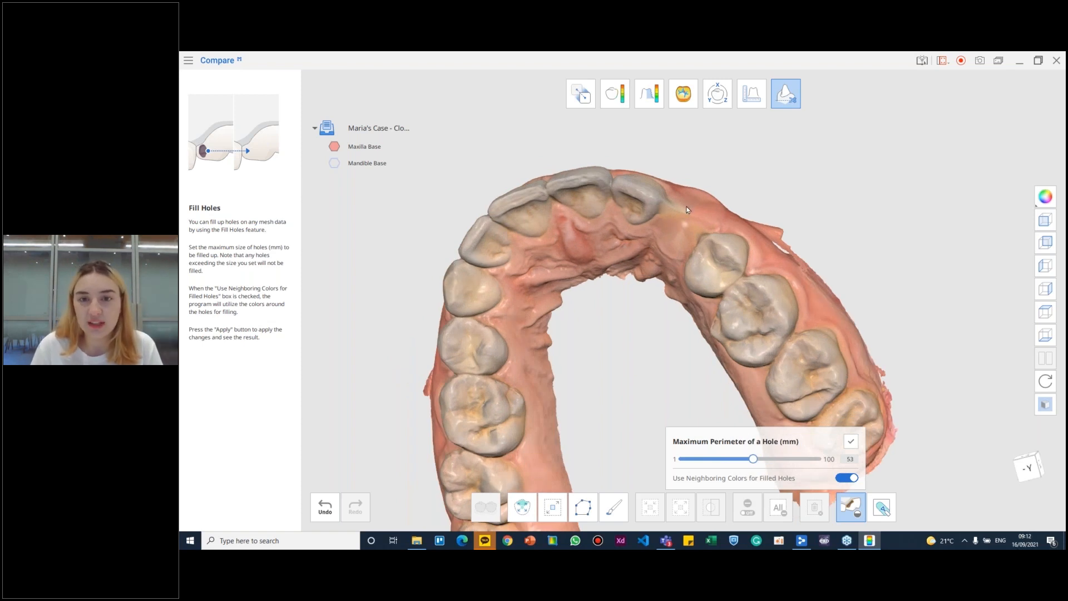
# - Inspect the filled canine area and the whole upper arch, switching the neighboring colors option off and back on
pyautogui.moveTo(688, 210); pyautogui.dragTo(671, 211, button='right')
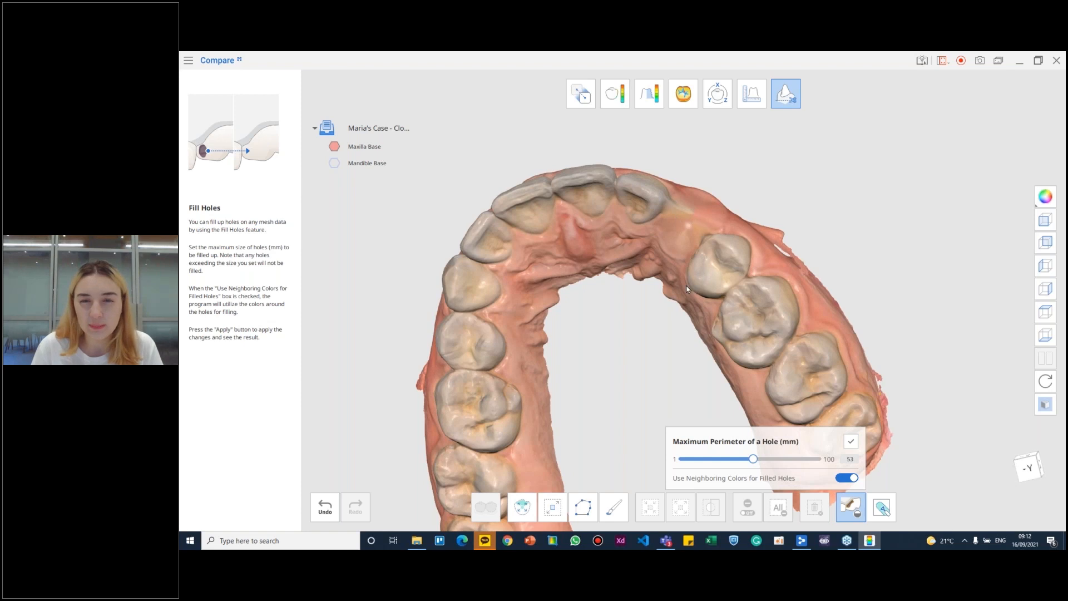
pyautogui.moveTo(722, 273); pyautogui.dragTo(723, 257, button='right')
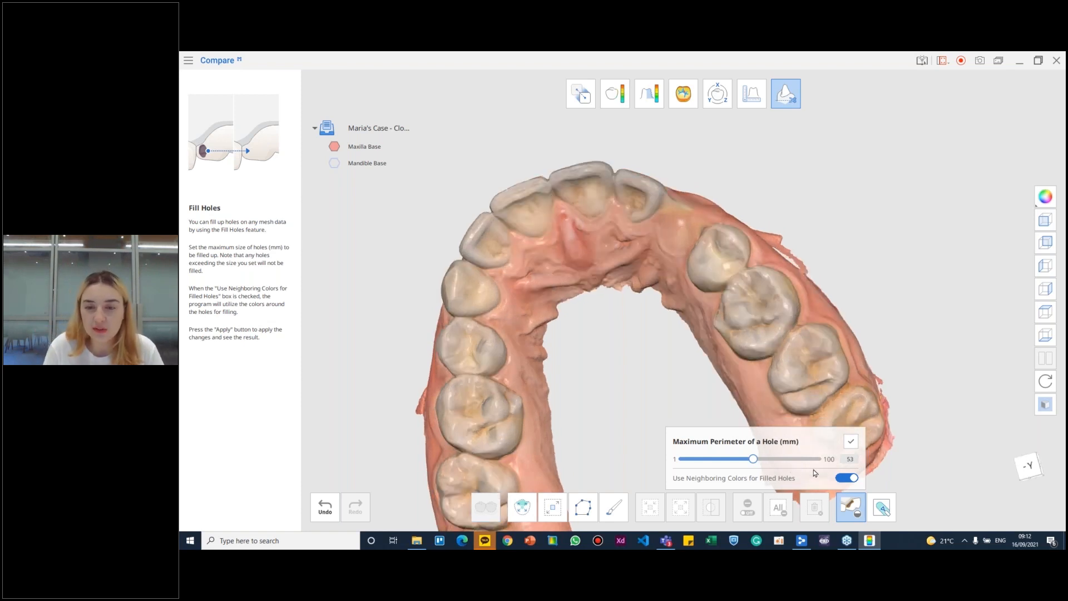
pyautogui.click(847, 481)
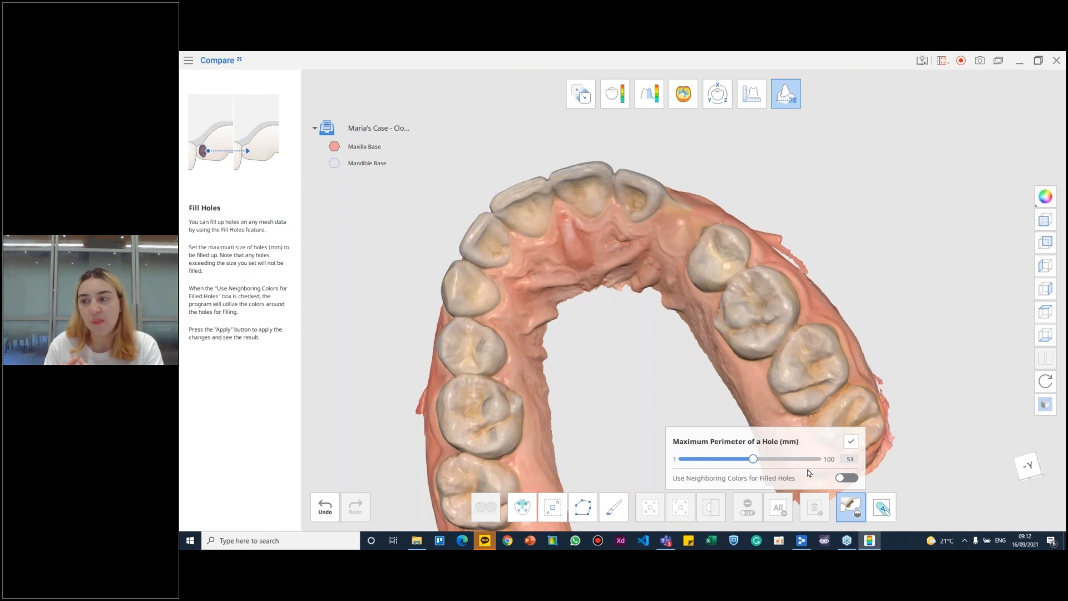
pyautogui.click(851, 479)
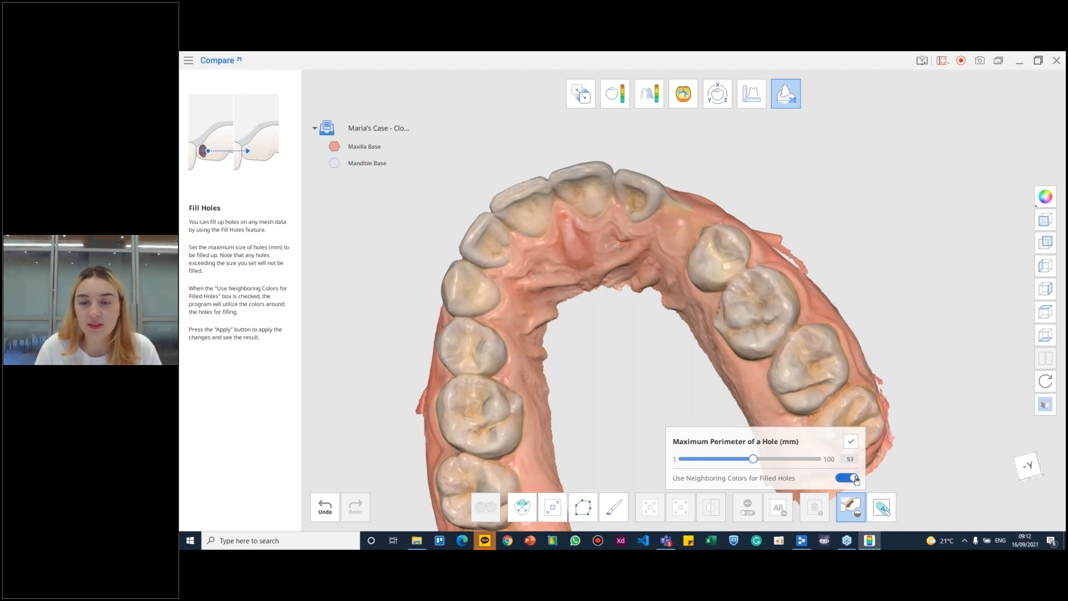
pyautogui.moveTo(660, 235); pyautogui.dragTo(682, 255, button='right')
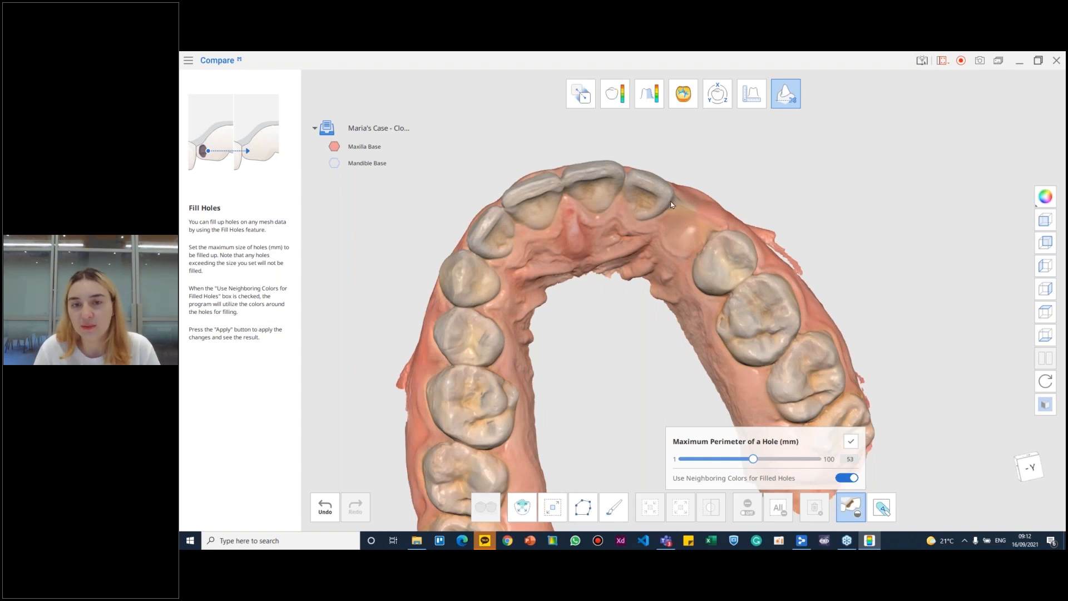
pyautogui.scroll(-5, 588, 254)
pyautogui.moveTo(633, 279); pyautogui.dragTo(540, 323, button='right')
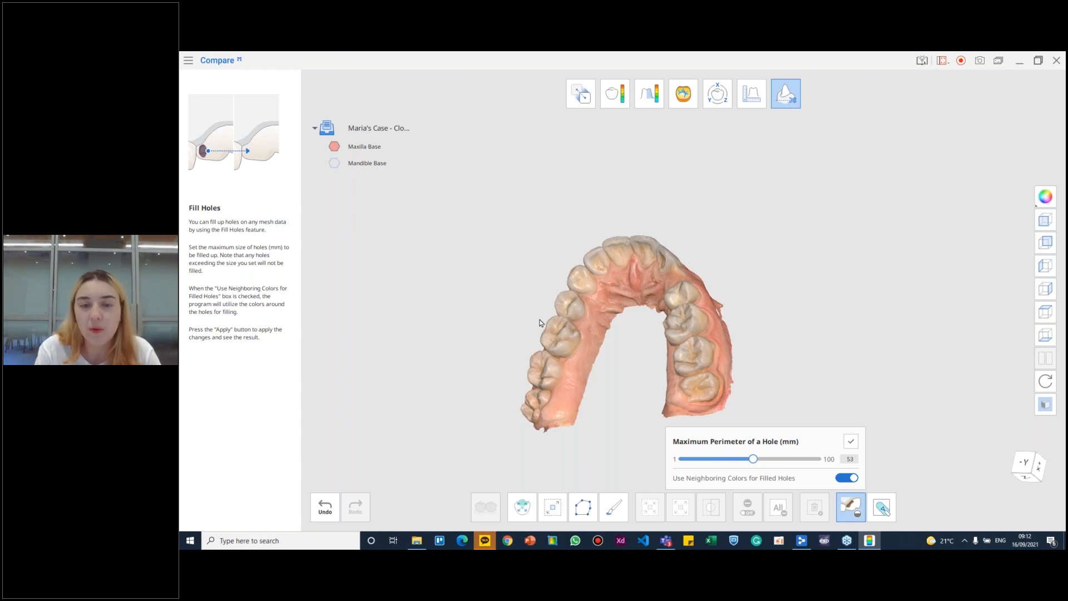
pyautogui.moveTo(587, 317); pyautogui.dragTo(713, 369, button='right')
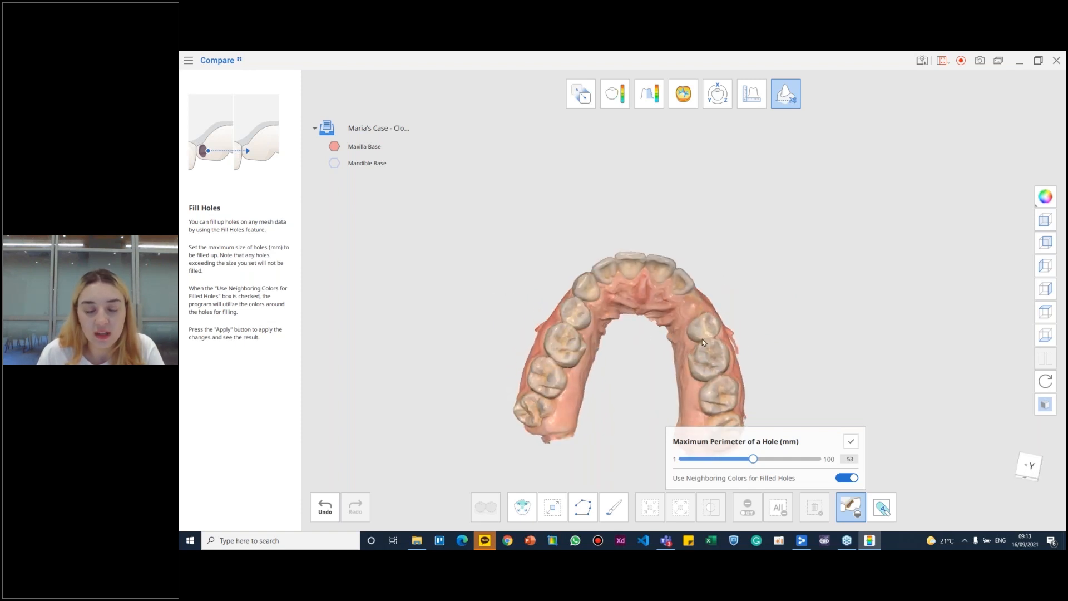
# - Leave Edit Mode and return to Overview Mode with the edited maxilla
pyautogui.click(787, 95)
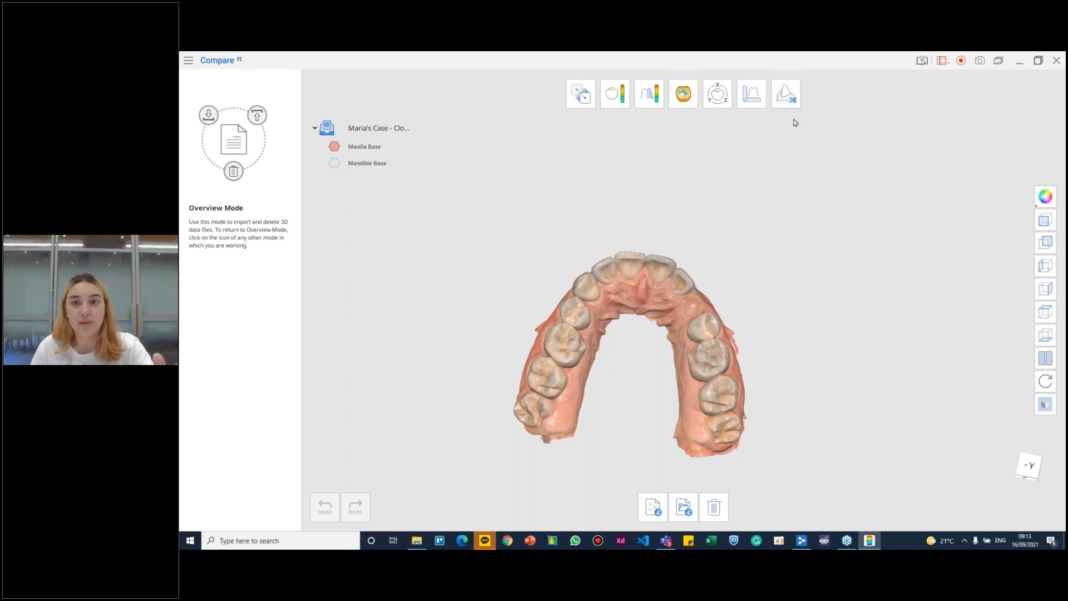
pyautogui.click(787, 96)
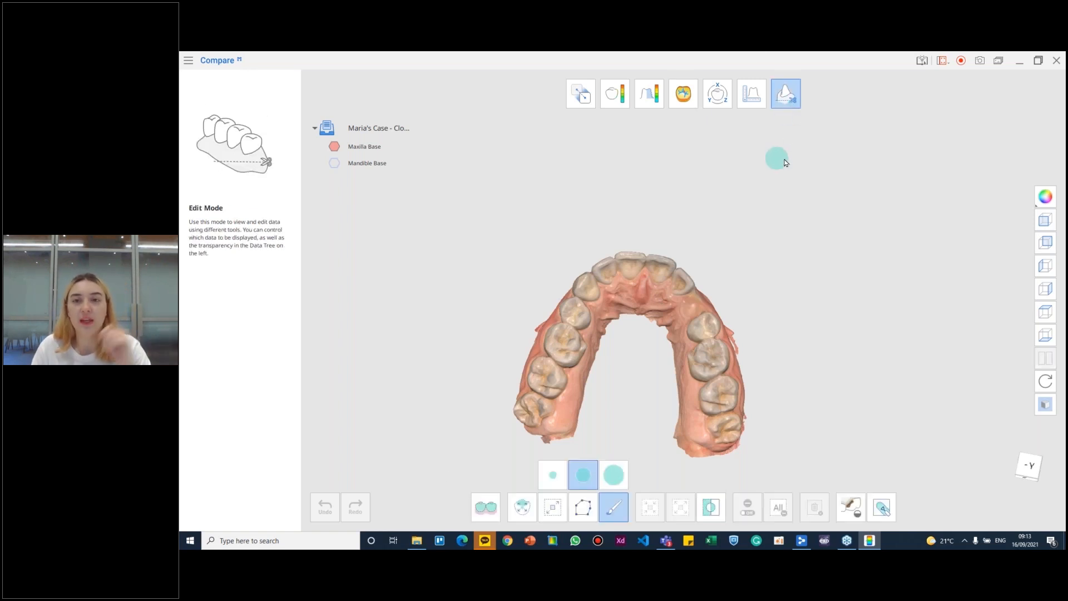
pyautogui.click(790, 99)
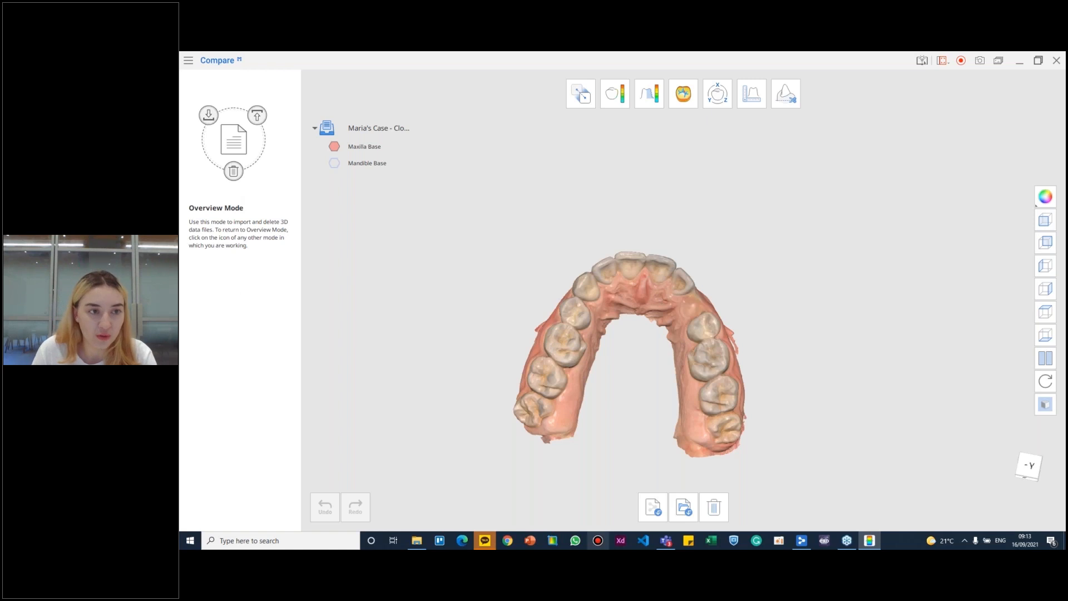
# - Import ProvisionalCrown_Crown.stl from the 07072021-Test-1 folder into the case
pyautogui.click(418, 543)
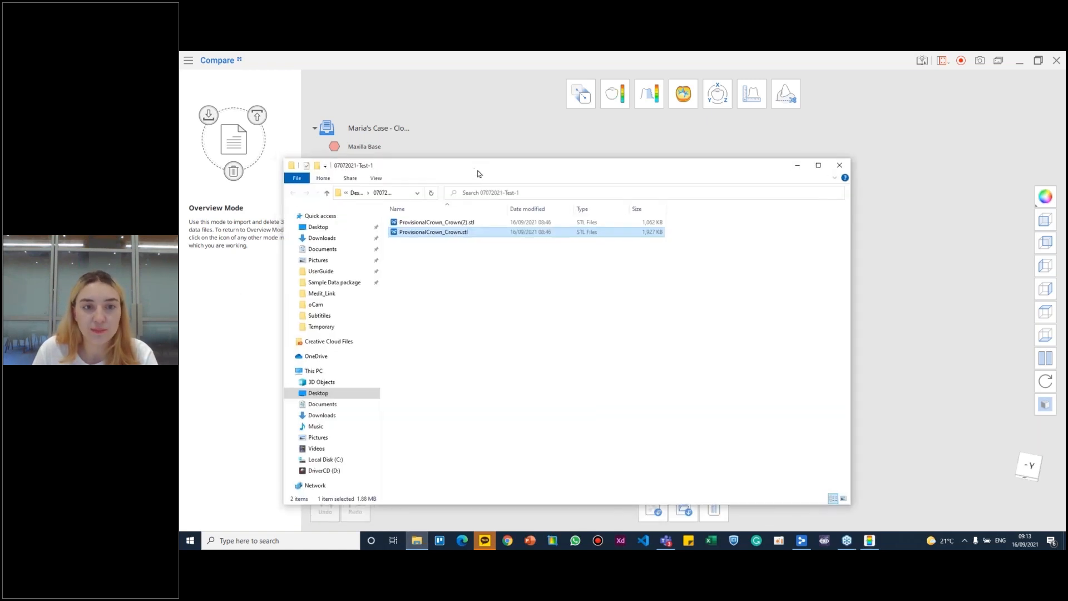
pyautogui.moveTo(476, 172); pyautogui.dragTo(787, 369)
pyautogui.moveTo(693, 433); pyautogui.dragTo(765, 198)
pyautogui.moveTo(776, 359); pyautogui.dragTo(512, 388)
pyautogui.click(839, 390)
pyautogui.moveTo(780, 294); pyautogui.dragTo(766, 314, button='right')
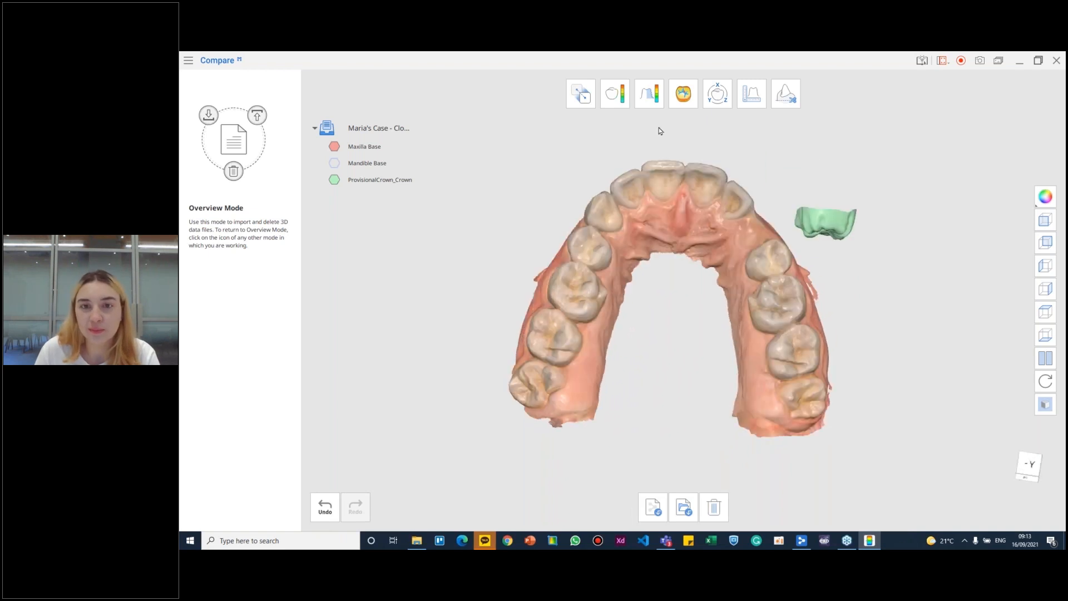
# - Set up an alignment with Maxilla Base as reference and ProvisionalCrown_Crown as target
pyautogui.click(582, 95)
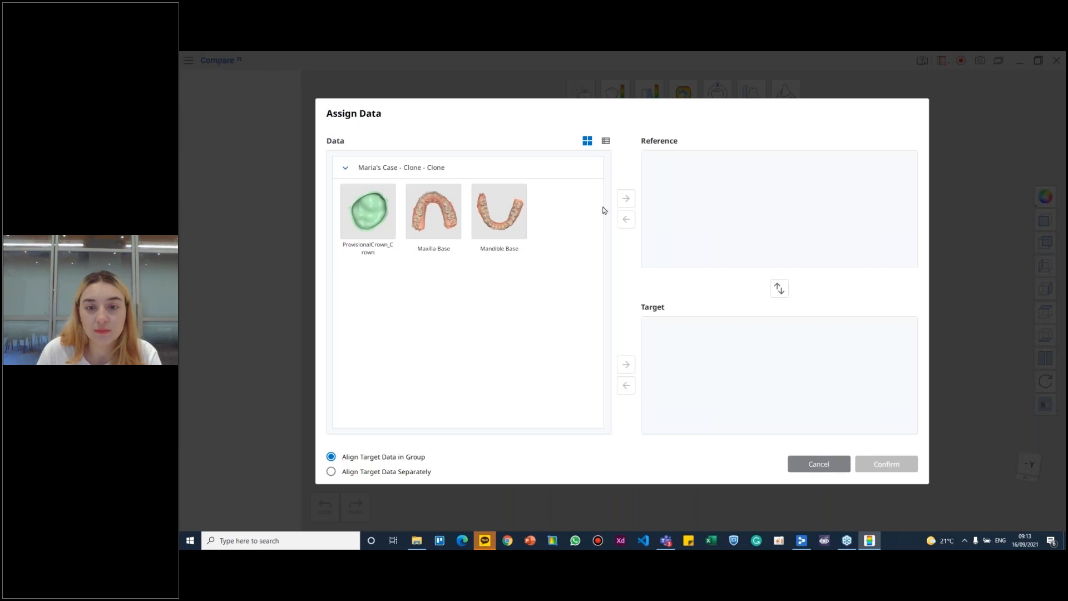
pyautogui.moveTo(434, 211); pyautogui.dragTo(790, 219)
pyautogui.moveTo(368, 211); pyautogui.dragTo(728, 356)
pyautogui.click(886, 463)
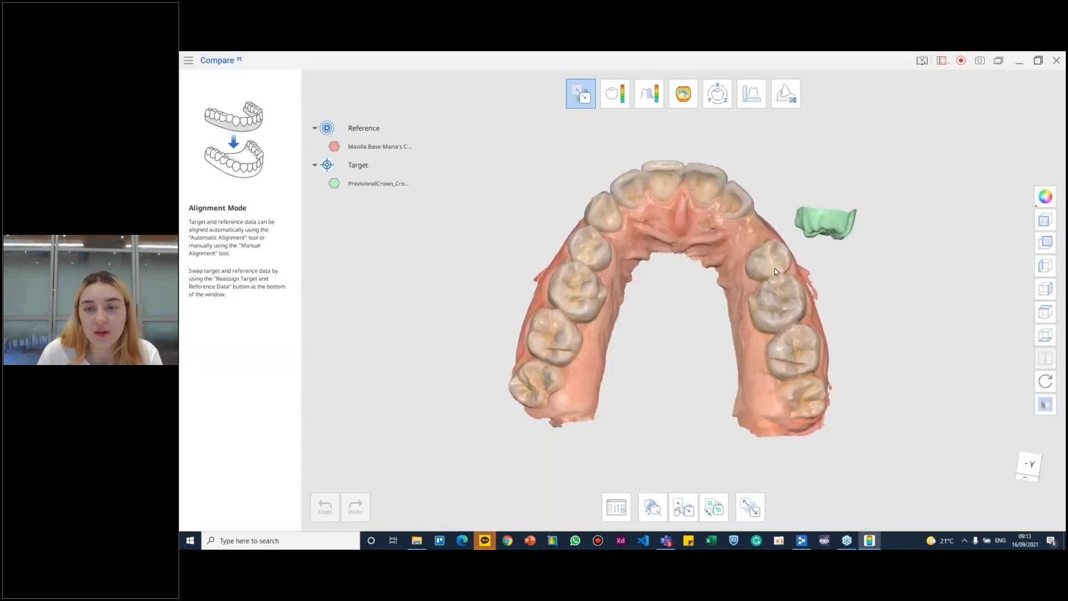
# - Align the crown to the matching upper molar by brushing the chewing surfaces of both as the selected areas
pyautogui.moveTo(792, 287); pyautogui.dragTo(800, 245, button='right')
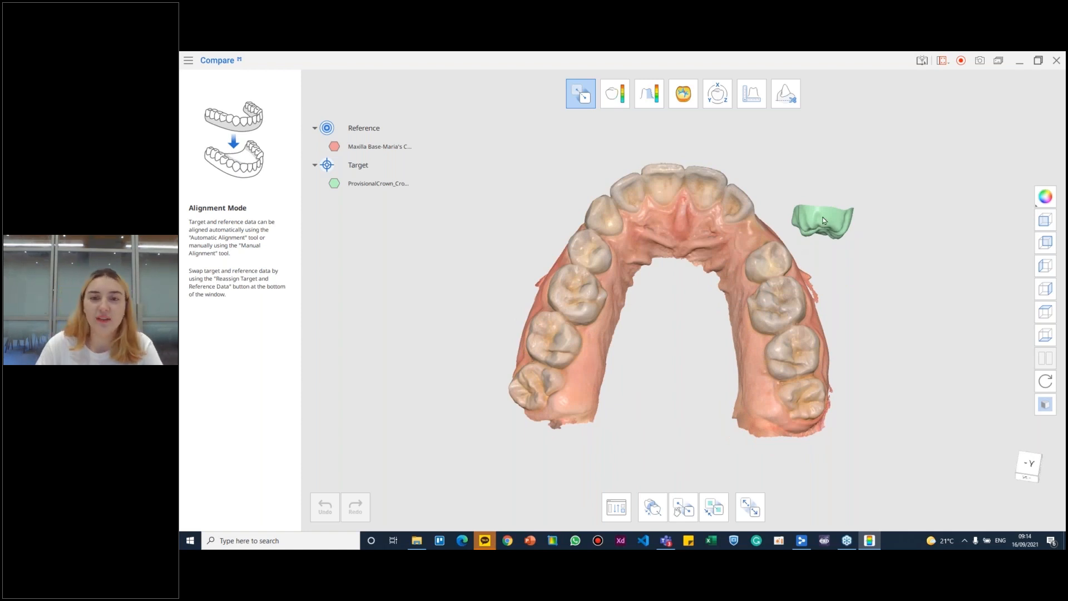
pyautogui.click(714, 508)
pyautogui.moveTo(834, 173)
pyautogui.mouseDown(button='right')
pyautogui.moveTo(819, 192)
pyautogui.moveTo(832, 186)
pyautogui.mouseUp(button='right')
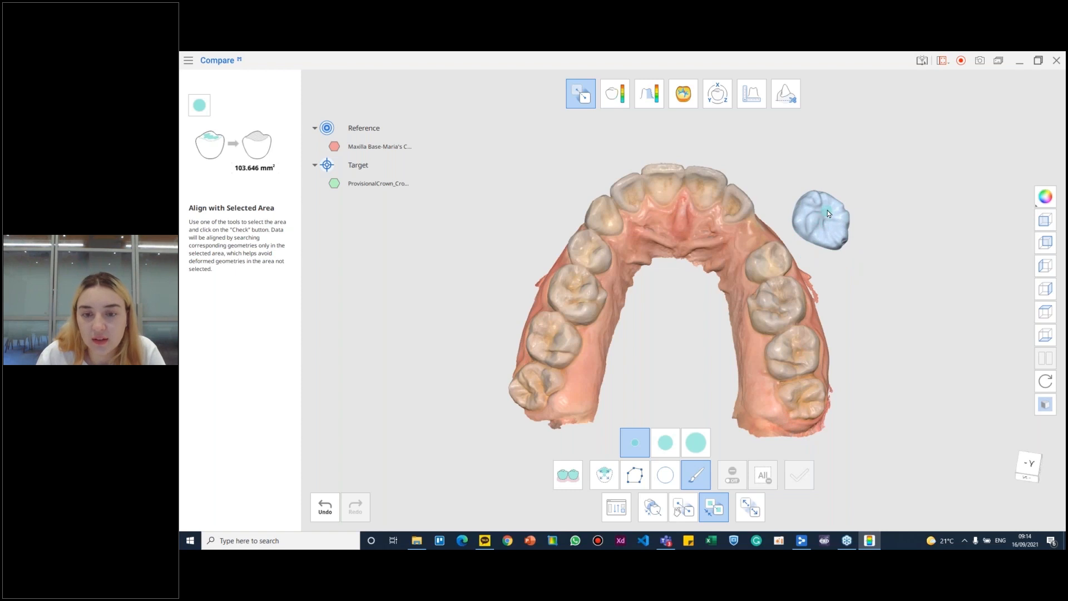
pyautogui.moveTo(830, 219); pyautogui.dragTo(815, 222)
pyautogui.moveTo(576, 287)
pyautogui.mouseDown()
pyautogui.moveTo(589, 300)
pyautogui.moveTo(572, 284)
pyautogui.mouseUp()
pyautogui.click(799, 475)
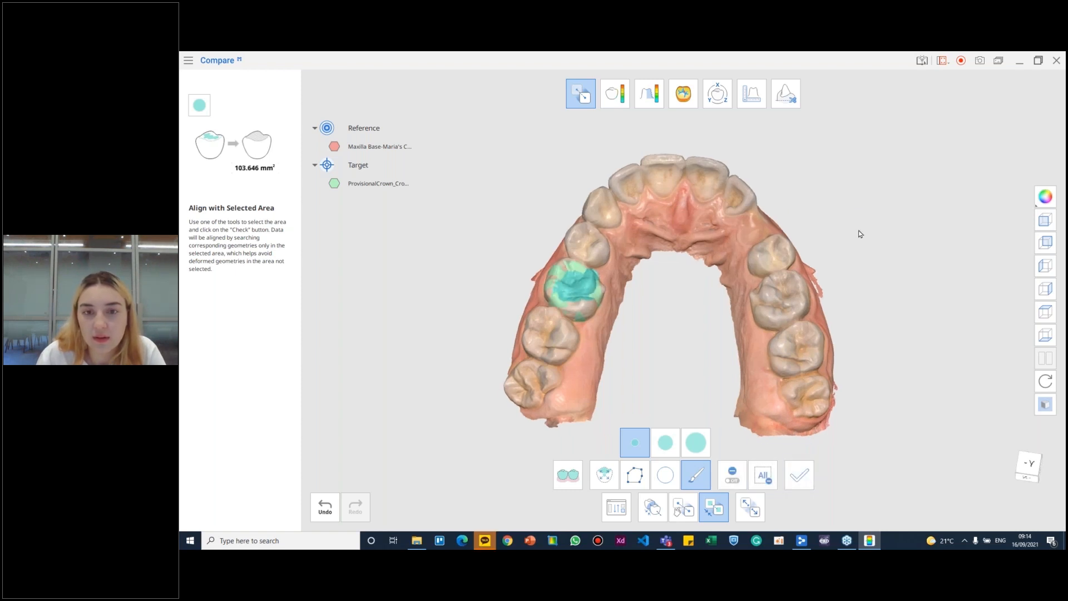
# - Close in on the aligned crown from its outer side and start Sculpting in Edit Mode
pyautogui.scroll(5, 603, 305)
pyautogui.scroll(2, 597, 309)
pyautogui.moveTo(597, 309); pyautogui.dragTo(675, 351, button='right')
pyautogui.scroll(4, 491, 362)
pyautogui.moveTo(473, 392); pyautogui.dragTo(876, 311, button='right')
pyautogui.click(789, 104)
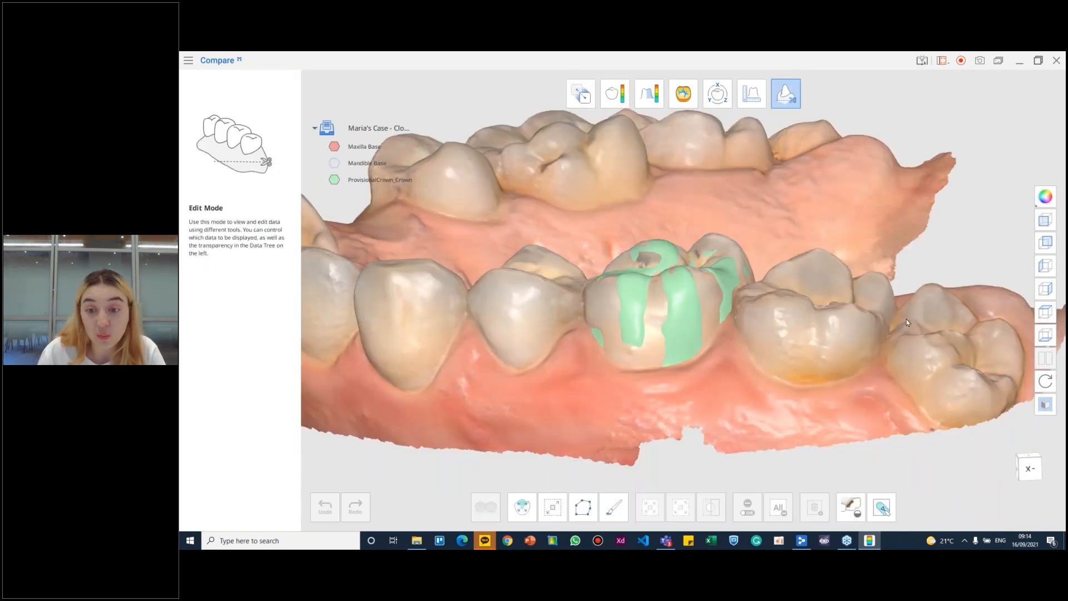
pyautogui.click(885, 503)
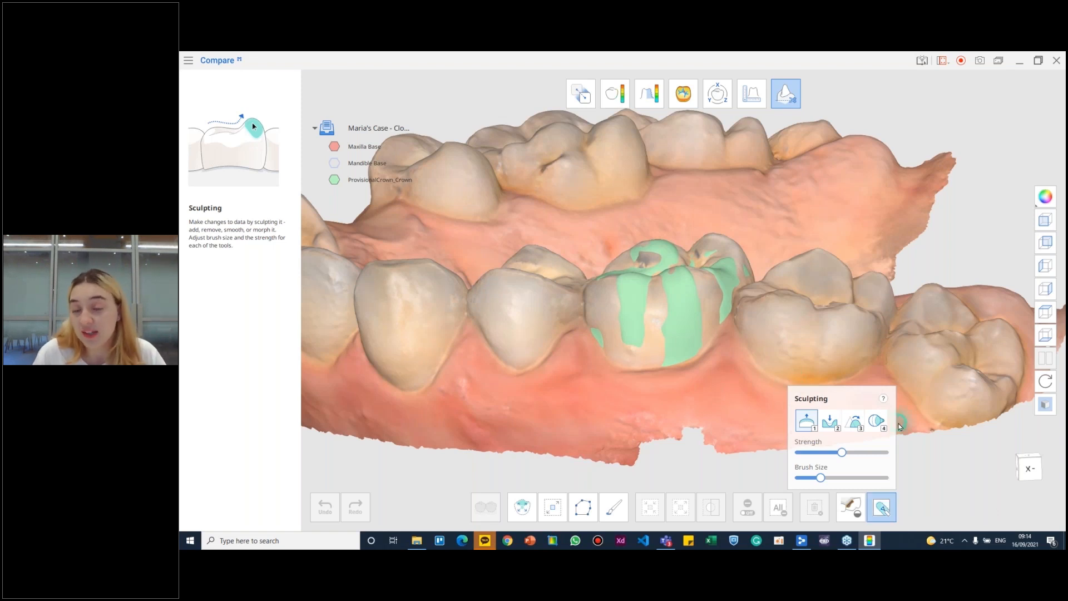
# - Add a small dab of material to the gum just beside the aligned crown with the sculpting brush
pyautogui.scroll(3, 659, 348)
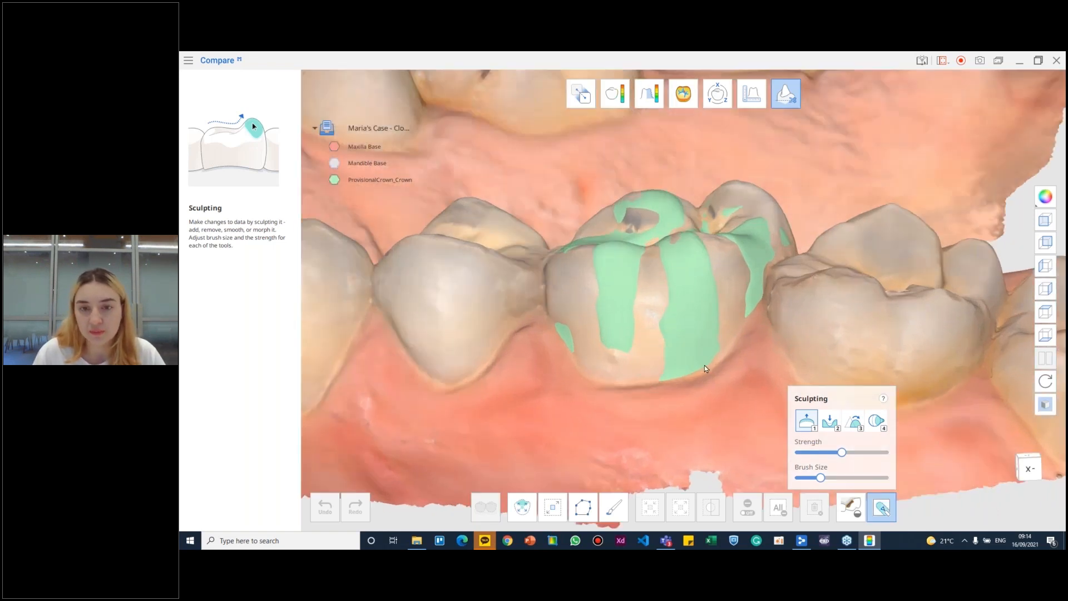
pyautogui.moveTo(704, 365); pyautogui.dragTo(710, 413, button='right')
pyautogui.scroll(-3, 710, 409)
pyautogui.moveTo(750, 470); pyautogui.dragTo(745, 393, button='middle')
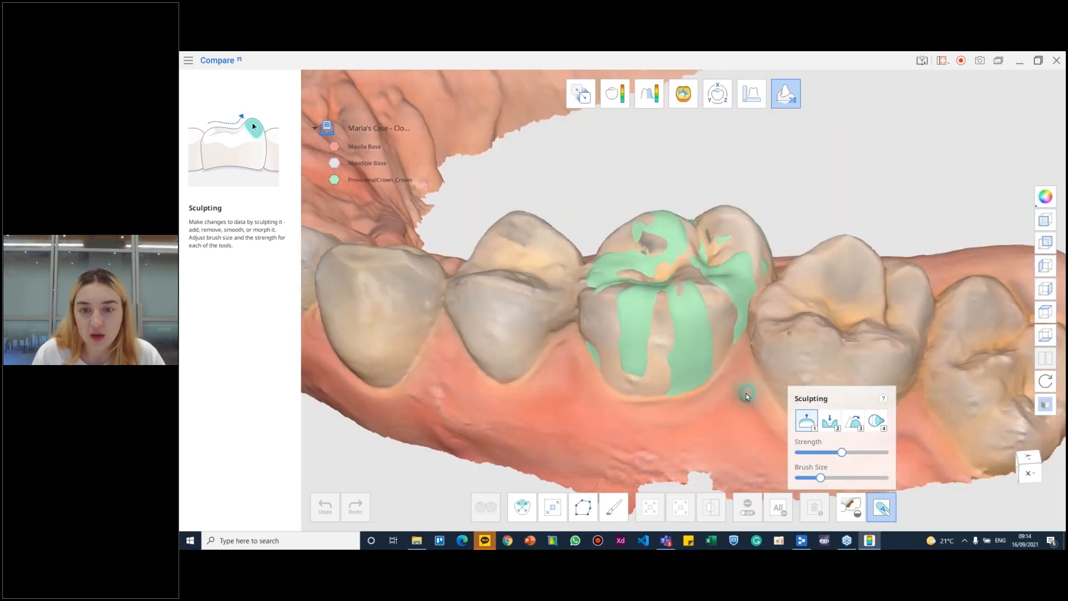
pyautogui.click(746, 392)
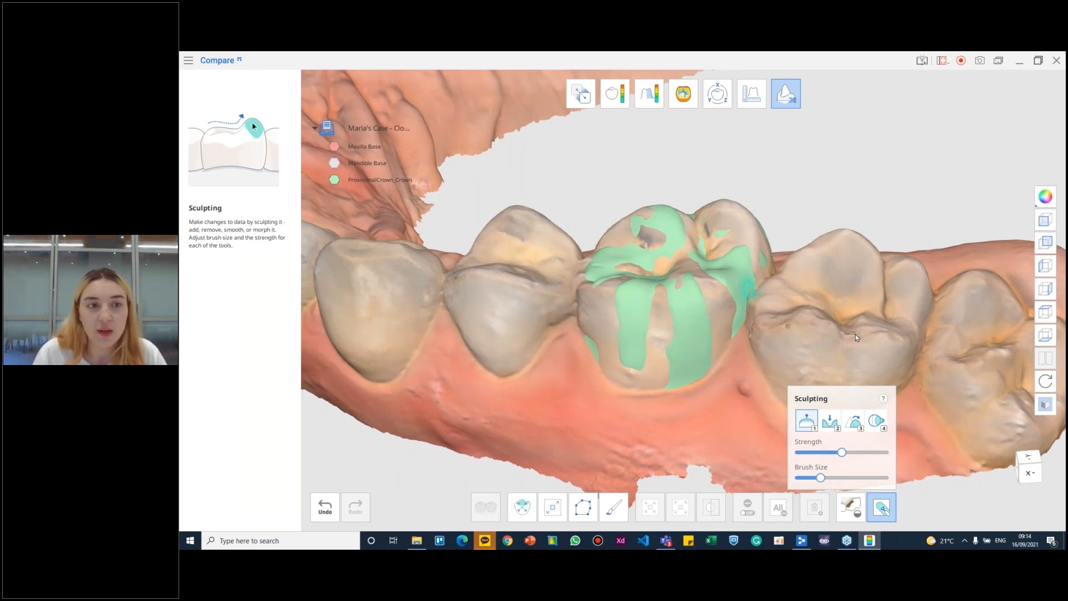
# - Switch sculpting to the smoothing brush and set it to a low strength and a small brush size
pyautogui.click(836, 427)
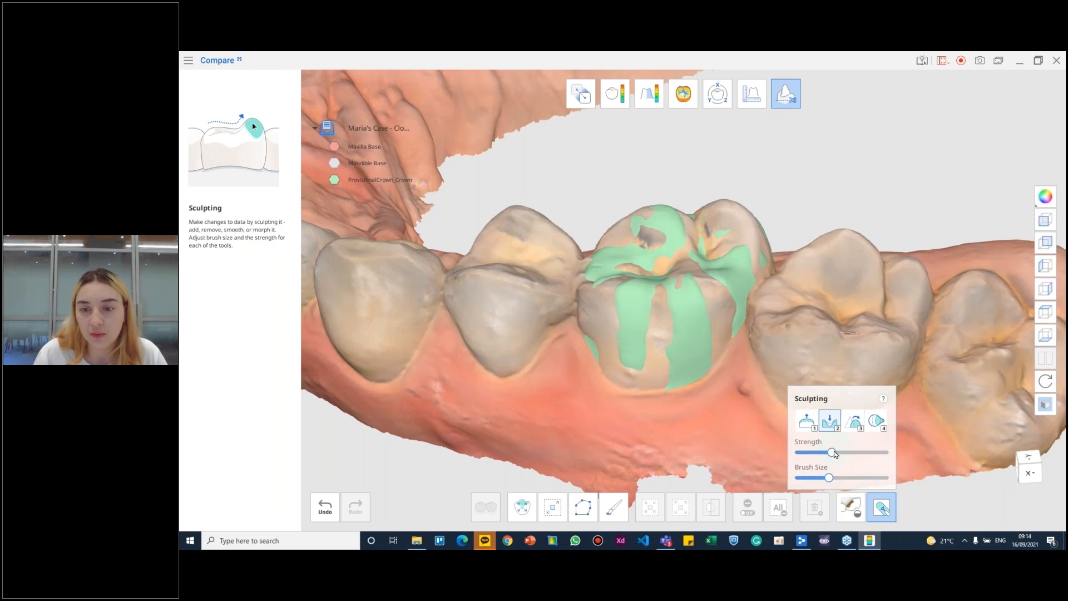
pyautogui.press('3')
pyautogui.moveTo(854, 452); pyautogui.dragTo(808, 453)
pyautogui.moveTo(858, 478); pyautogui.dragTo(818, 480)
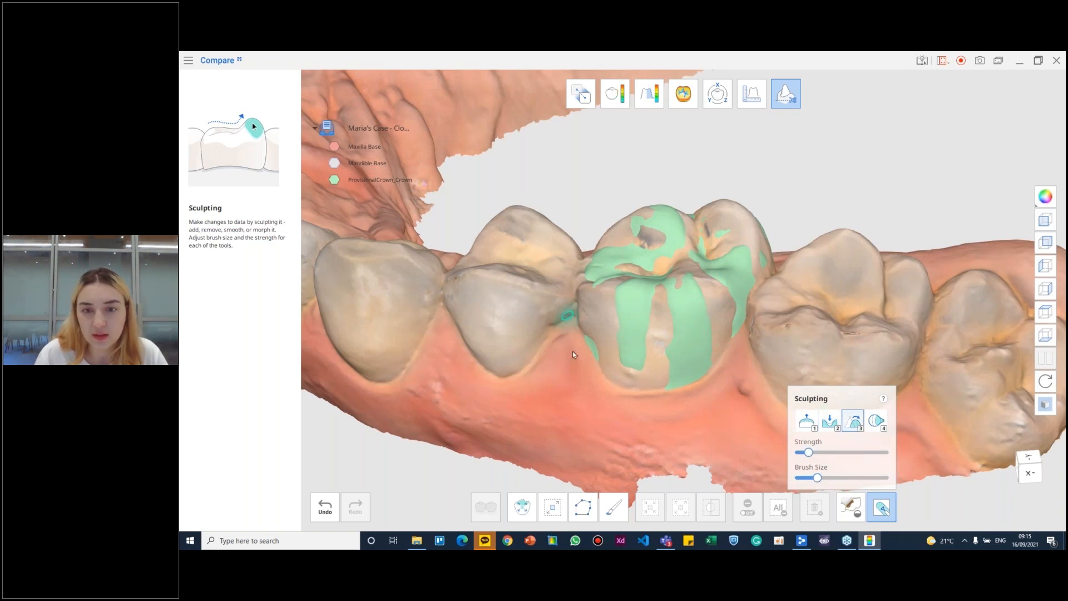
# - Examine how the aligned crown fits the molar and neighboring teeth from the chewing surface and outer side
pyautogui.moveTo(626, 410); pyautogui.dragTo(653, 317, button='right')
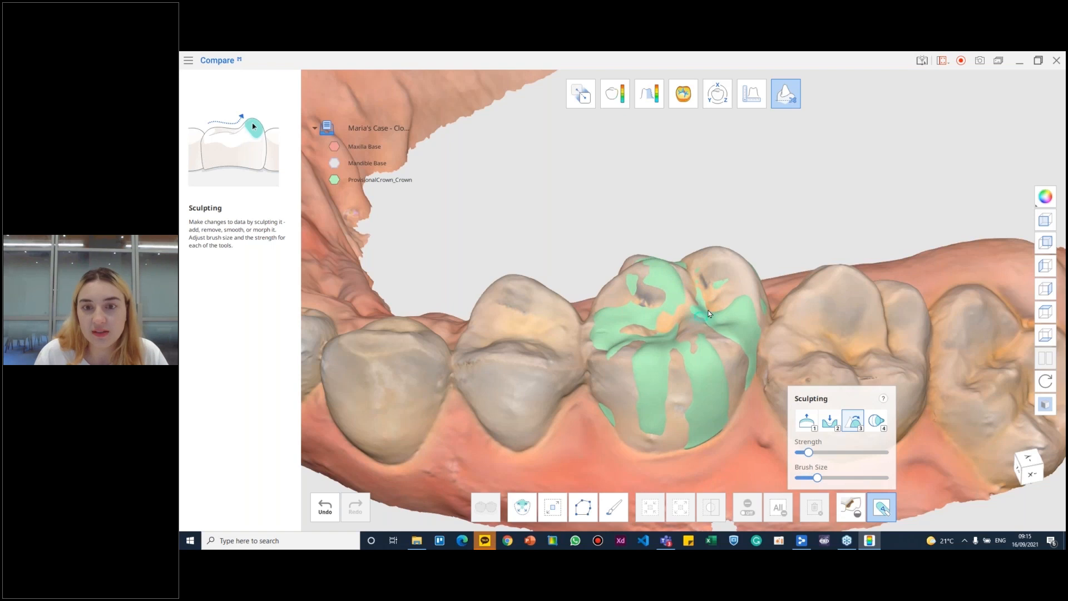
pyautogui.moveTo(712, 342); pyautogui.dragTo(693, 305, button='right')
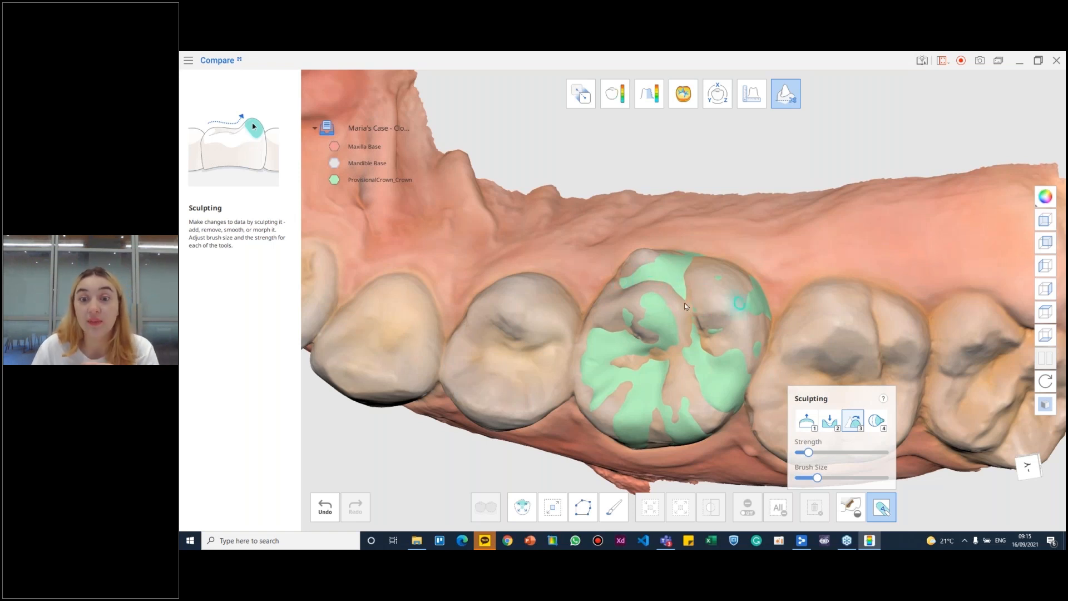
pyautogui.moveTo(684, 304); pyautogui.dragTo(735, 347, button='right')
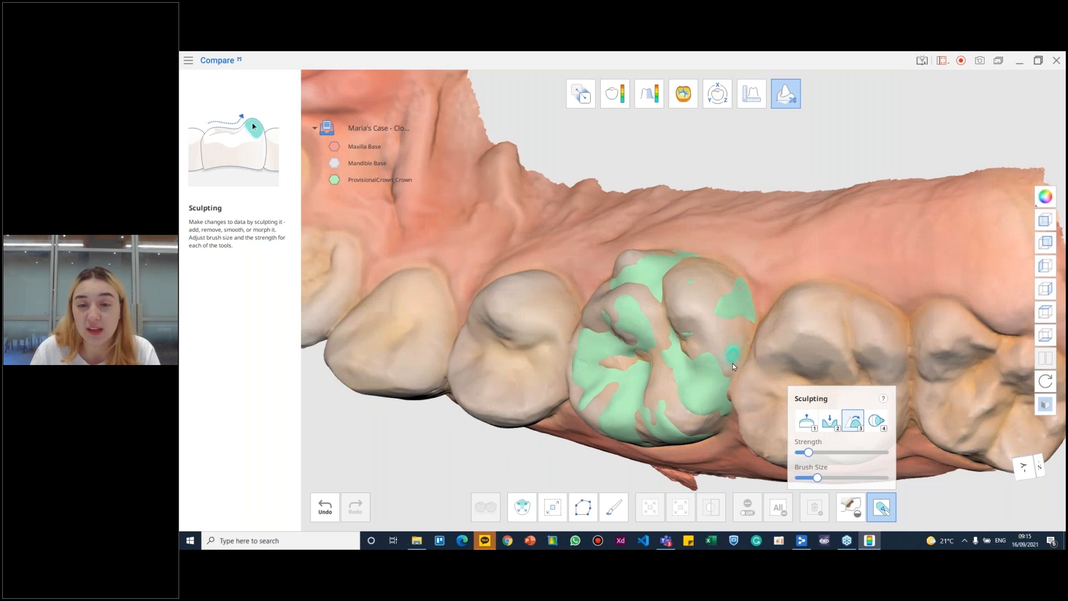
pyautogui.moveTo(682, 319); pyautogui.dragTo(665, 318, button='right')
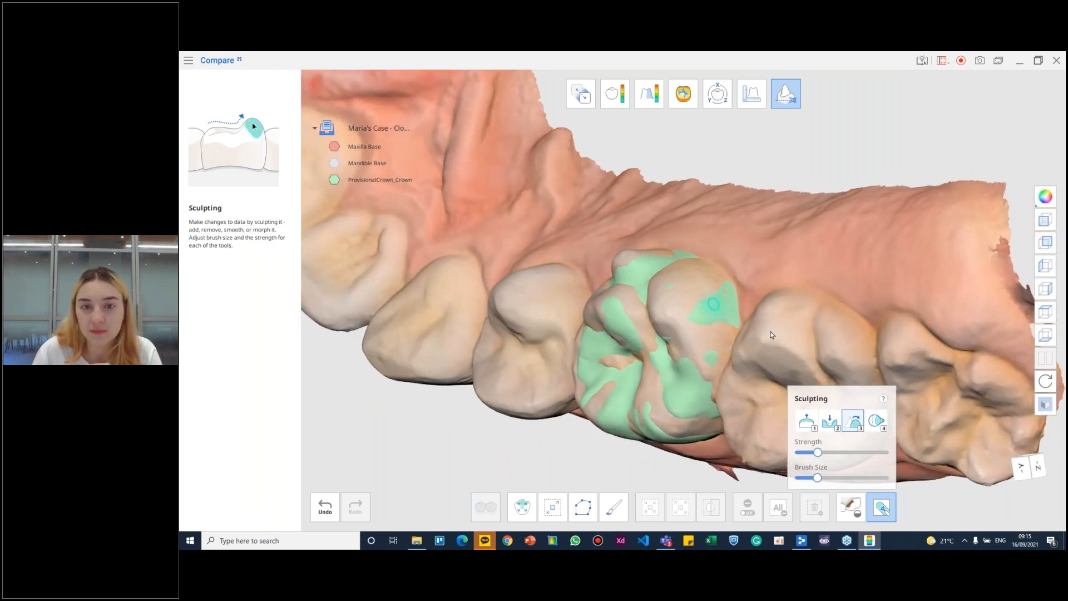
pyautogui.moveTo(772, 335); pyautogui.dragTo(769, 284, button='right')
pyautogui.moveTo(696, 325); pyautogui.dragTo(603, 405, button='right')
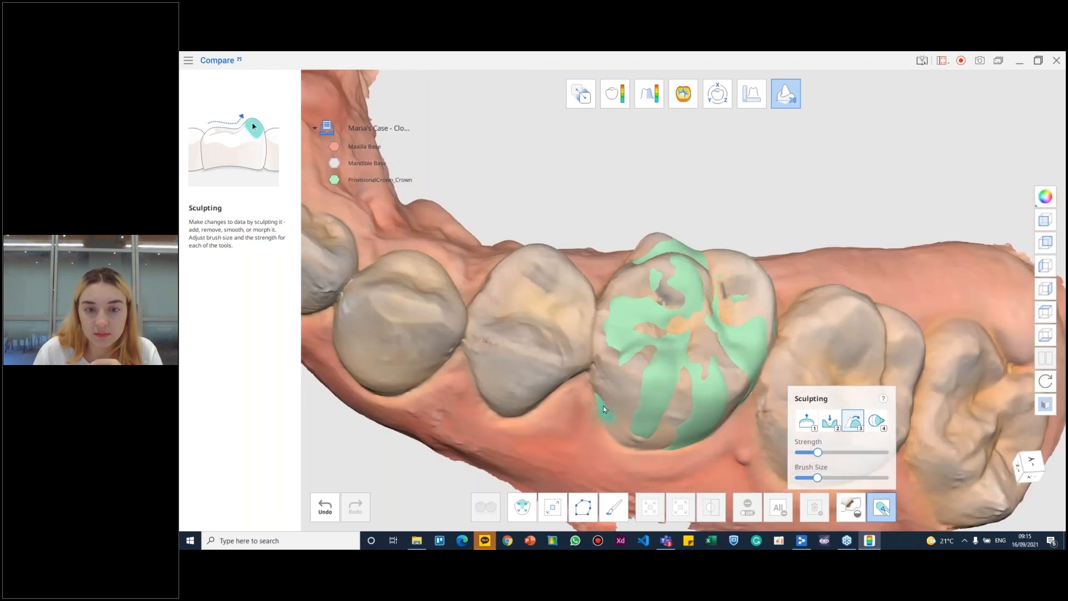
pyautogui.moveTo(622, 325); pyautogui.dragTo(669, 363, button='right')
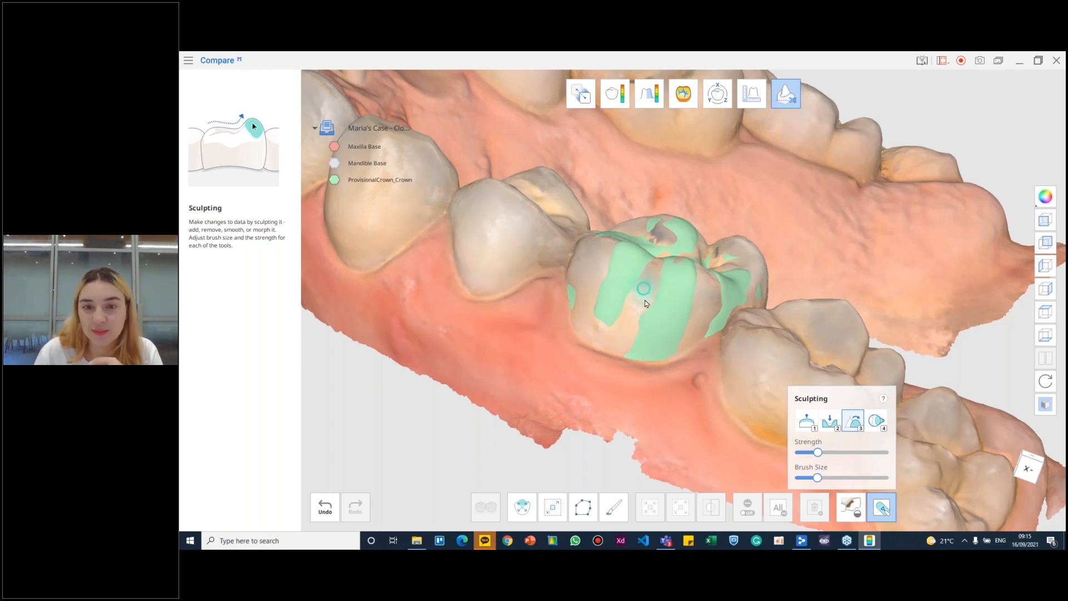
pyautogui.moveTo(645, 299); pyautogui.dragTo(650, 356, button='right')
# - Hide the maxilla base and examine the isolated crown from several angles
pyautogui.click(333, 147)
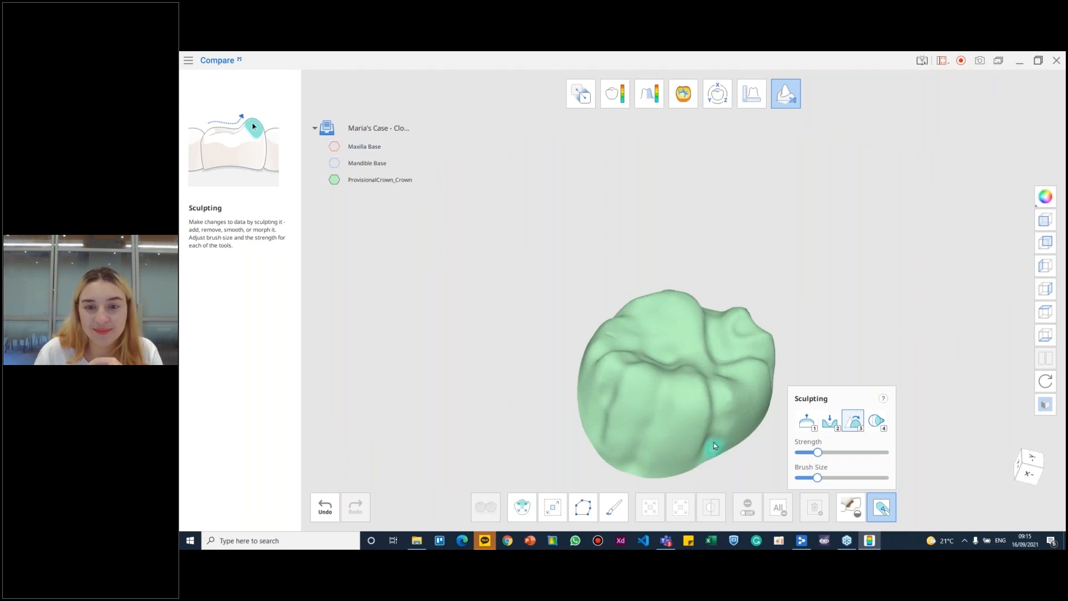
pyautogui.moveTo(686, 424)
pyautogui.mouseDown(button='right')
pyautogui.moveTo(650, 401)
pyautogui.moveTo(642, 341)
pyautogui.moveTo(625, 313)
pyautogui.mouseUp(button='right')
pyautogui.moveTo(638, 364); pyautogui.dragTo(612, 306, button='right')
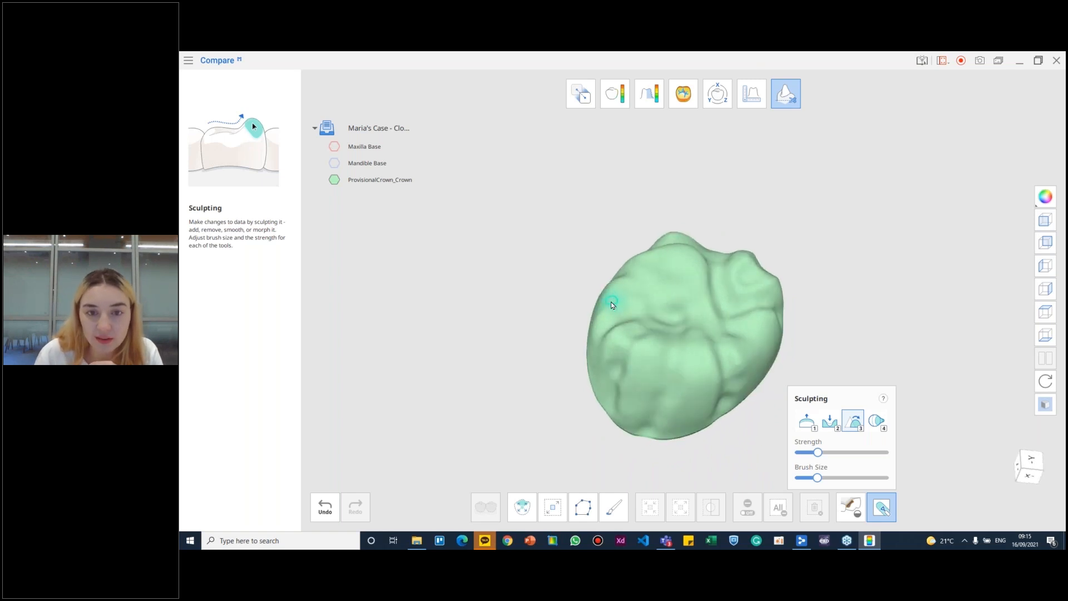
pyautogui.moveTo(636, 349); pyautogui.dragTo(670, 317, button='right')
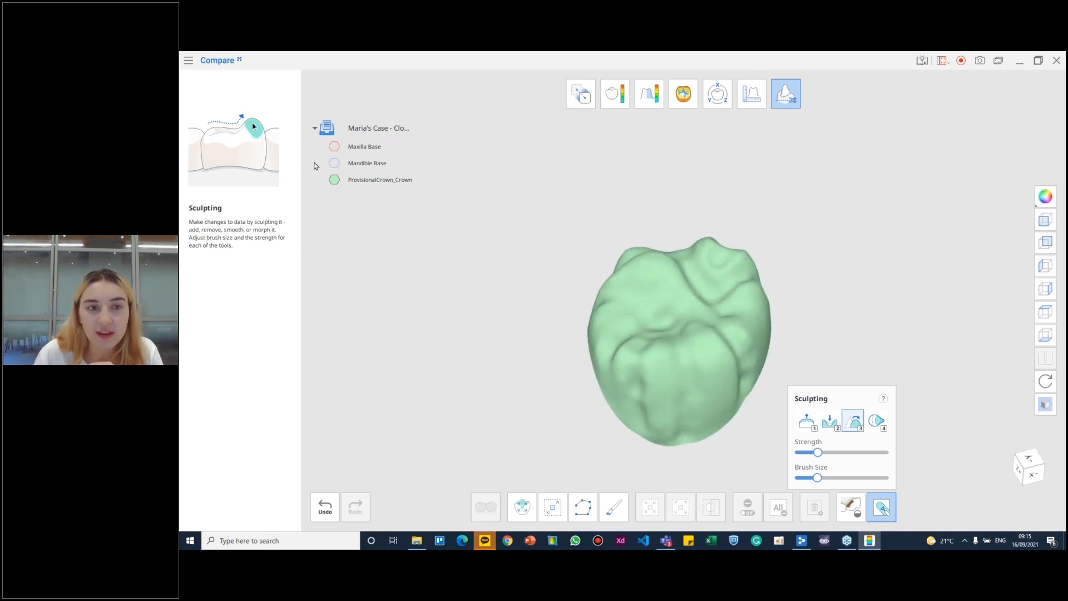
# - Show the maxilla base again and examine the crown in place among the teeth
pyautogui.moveTo(333, 150); pyautogui.dragTo(334, 164)
pyautogui.moveTo(696, 359); pyautogui.dragTo(685, 298, button='right')
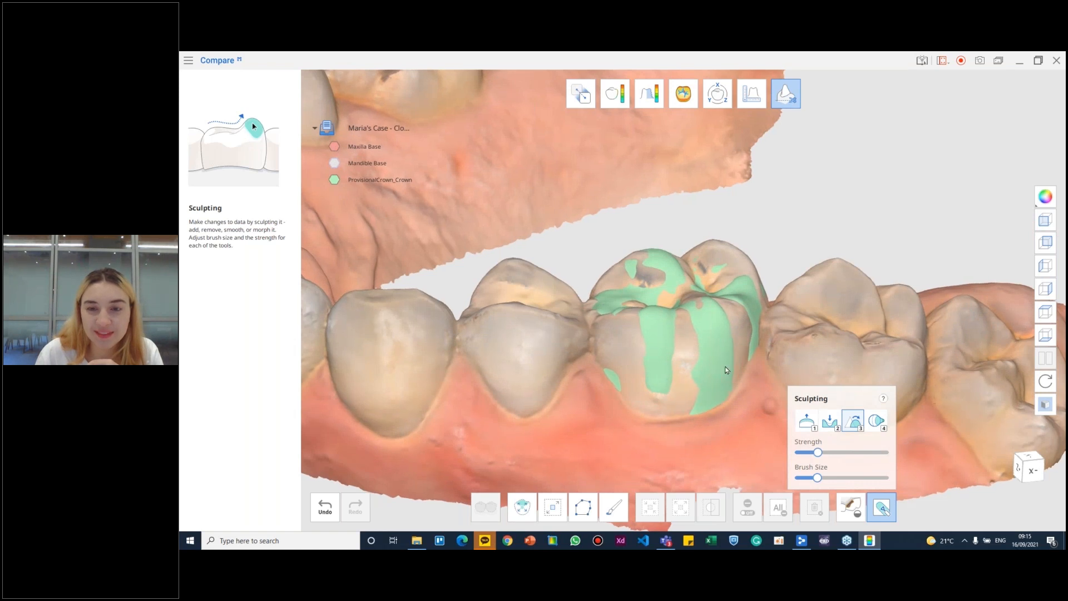
pyautogui.moveTo(728, 370); pyautogui.dragTo(702, 381, button='right')
pyautogui.moveTo(628, 391); pyautogui.dragTo(695, 313, button='right')
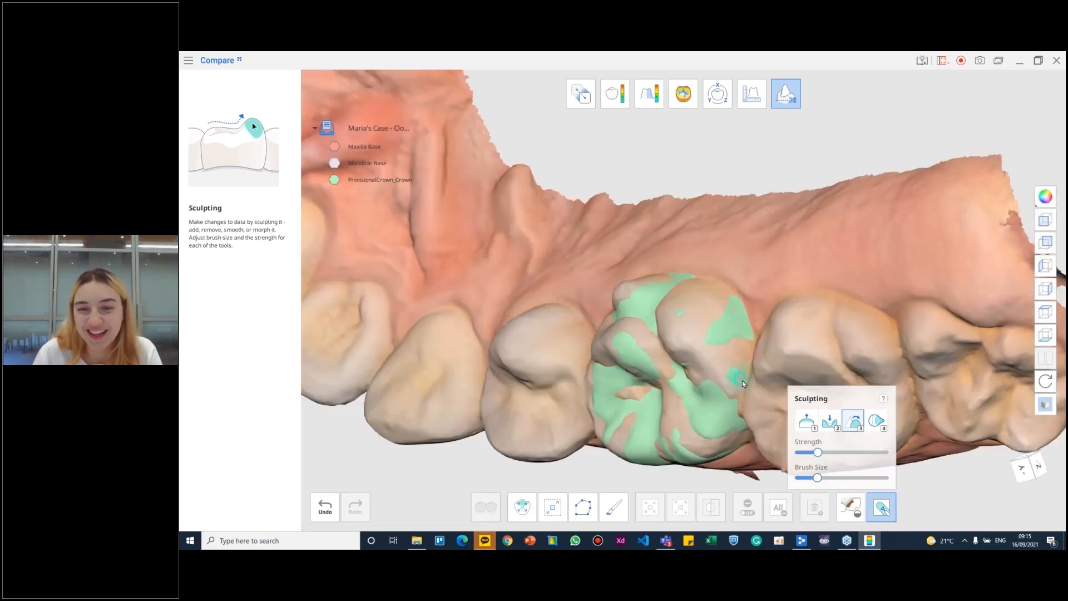
# - Switch sculpting to the Morph brush and enlarge the brush size for shaping the crown
pyautogui.moveTo(782, 332)
pyautogui.mouseDown(button='right')
pyautogui.moveTo(772, 318)
pyautogui.moveTo(638, 318)
pyautogui.moveTo(639, 295)
pyautogui.mouseUp(button='right')
pyautogui.moveTo(714, 423)
pyautogui.mouseDown(button='right')
pyautogui.moveTo(713, 386)
pyautogui.moveTo(672, 375)
pyautogui.moveTo(671, 412)
pyautogui.mouseUp(button='right')
pyautogui.click(876, 420)
pyautogui.moveTo(820, 478)
pyautogui.mouseDown()
pyautogui.moveTo(840, 477)
pyautogui.moveTo(860, 452)
pyautogui.moveTo(824, 452)
pyautogui.moveTo(851, 478)
pyautogui.mouseUp()
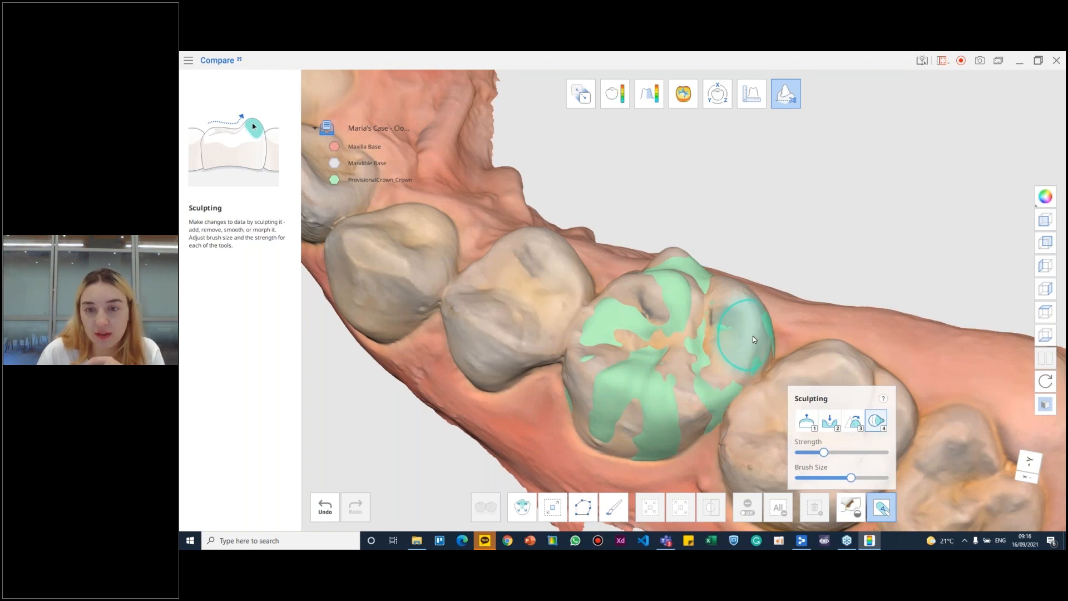
pyautogui.moveTo(735, 305); pyautogui.dragTo(712, 319, button='right')
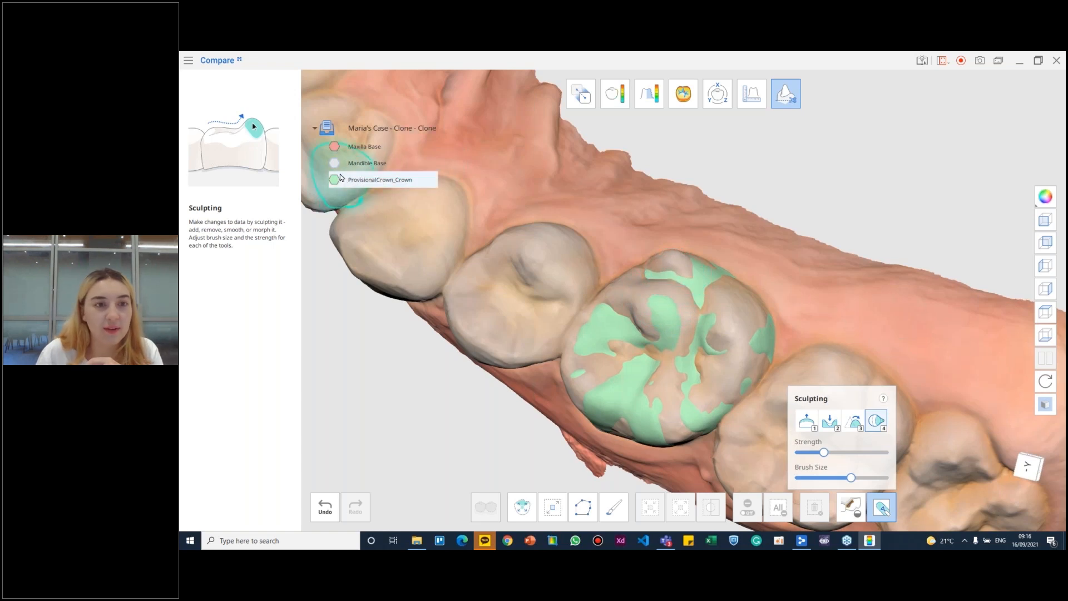
# - Hide the maxilla base and examine the chewing surface of the isolated provisional crown
pyautogui.click(333, 148)
pyautogui.moveTo(729, 405)
pyautogui.mouseDown(button='right')
pyautogui.moveTo(818, 317)
pyautogui.moveTo(686, 410)
pyautogui.mouseUp(button='right')
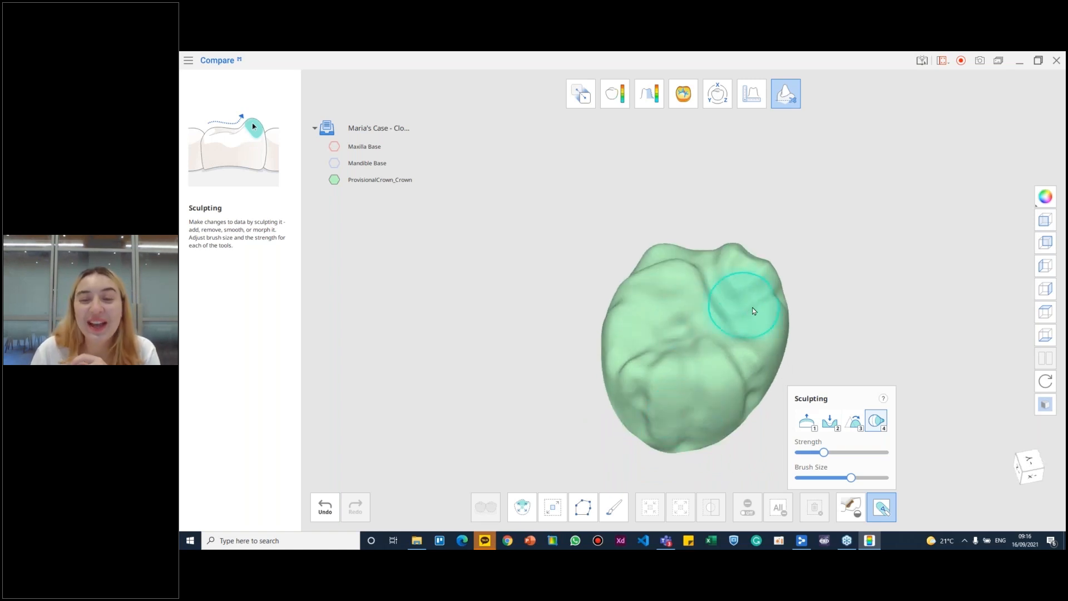
pyautogui.moveTo(712, 275)
pyautogui.mouseDown(button='right')
pyautogui.moveTo(675, 378)
pyautogui.moveTo(699, 207)
pyautogui.moveTo(713, 352)
pyautogui.mouseUp(button='right')
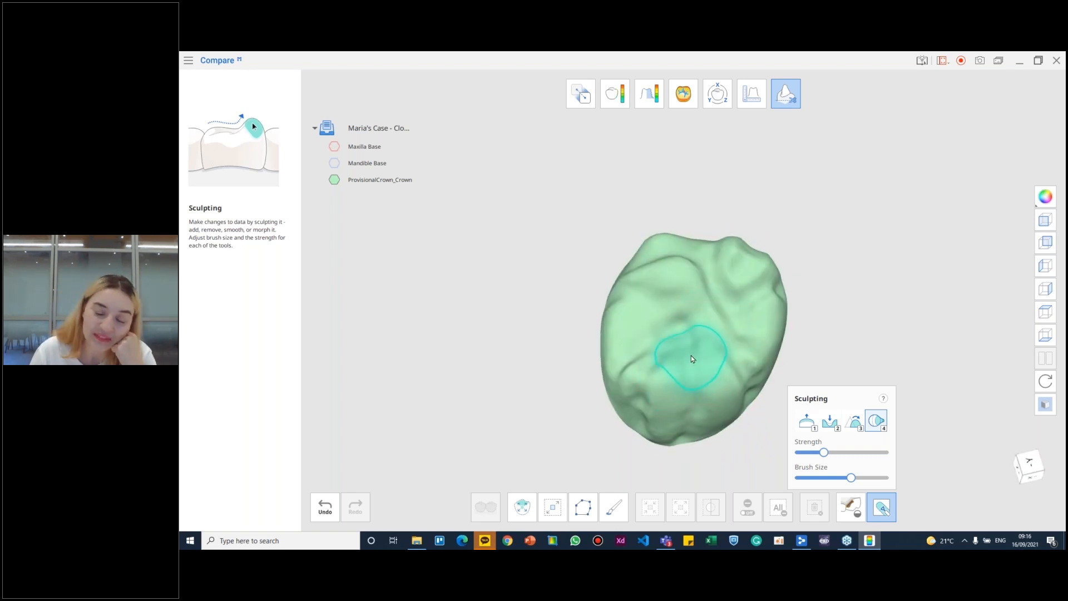
pyautogui.moveTo(692, 357)
pyautogui.mouseDown(button='right')
pyautogui.moveTo(706, 365)
pyautogui.moveTo(683, 429)
pyautogui.moveTo(679, 386)
pyautogui.moveTo(711, 313)
pyautogui.moveTo(683, 375)
pyautogui.mouseUp(button='right')
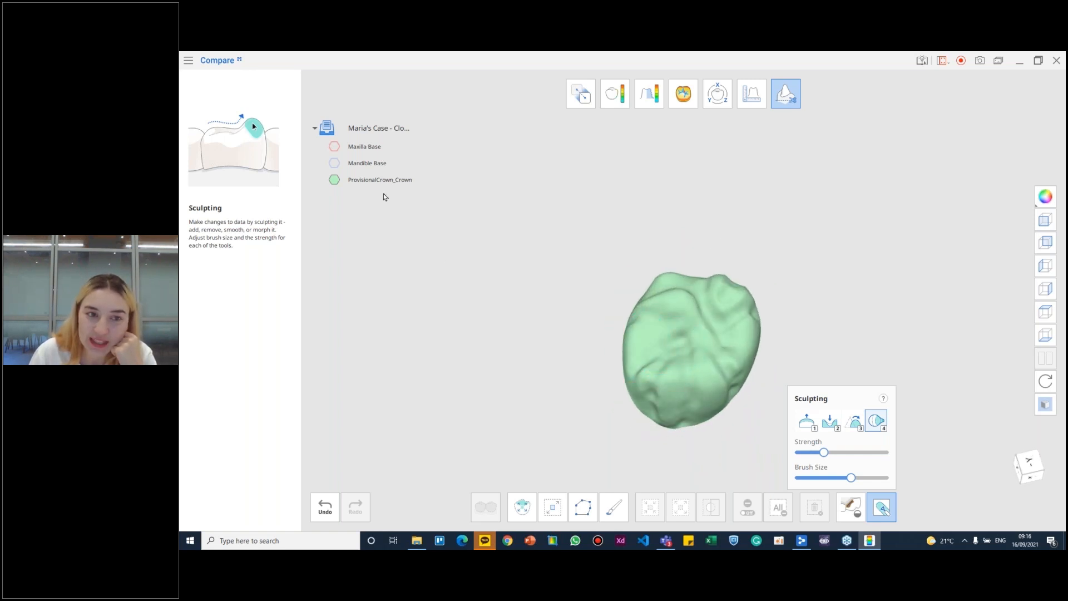
# - Show the mandible and maxilla bases and examine the crown against the opposing teeth from several sides
pyautogui.click(333, 163)
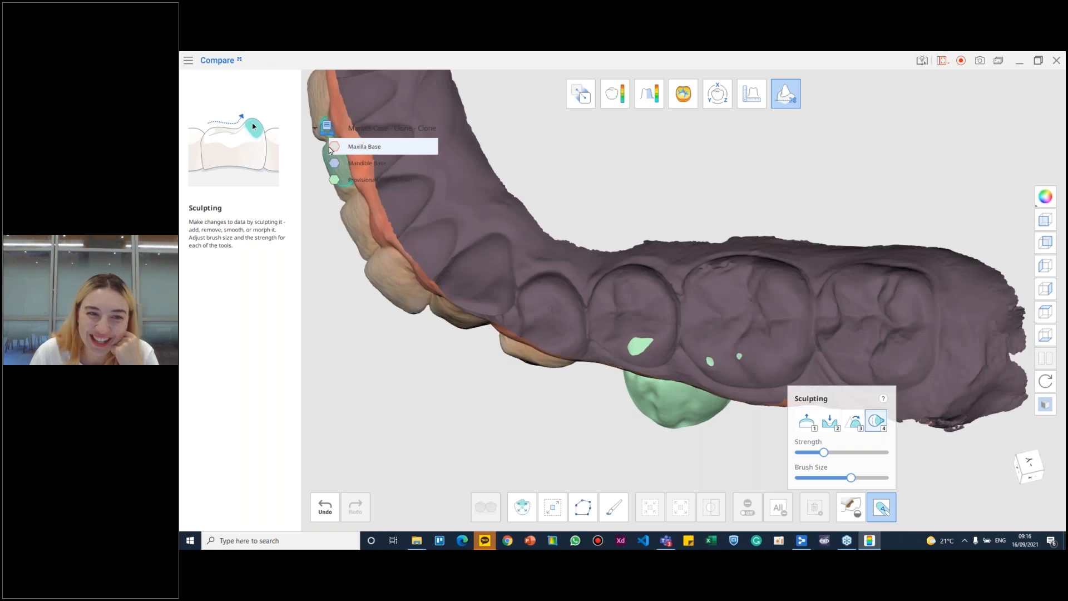
pyautogui.click(334, 146)
pyautogui.moveTo(604, 391); pyautogui.dragTo(668, 345, button='right')
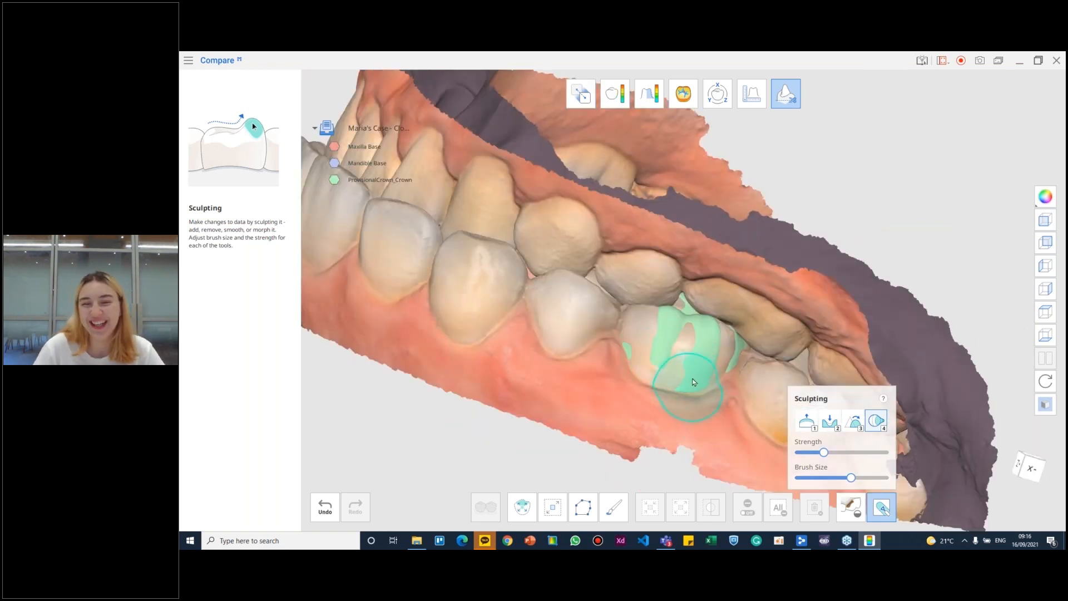
pyautogui.scroll(-1, 596, 403)
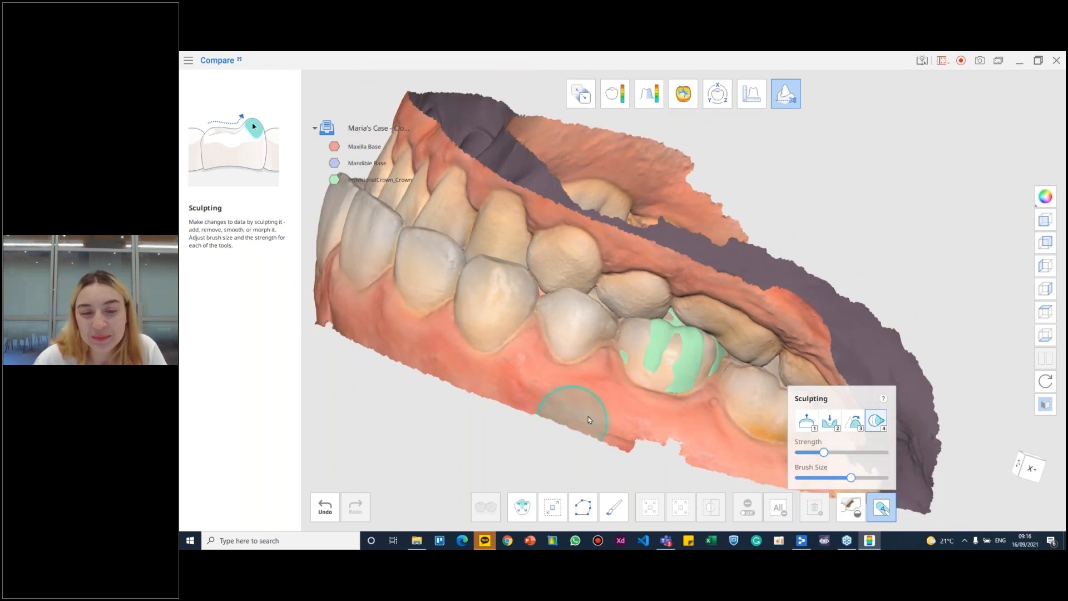
pyautogui.moveTo(577, 387)
pyautogui.mouseDown(button='right')
pyautogui.moveTo(752, 271)
pyautogui.moveTo(731, 336)
pyautogui.moveTo(486, 387)
pyautogui.moveTo(421, 309)
pyautogui.moveTo(466, 427)
pyautogui.moveTo(626, 403)
pyautogui.moveTo(737, 366)
pyautogui.moveTo(584, 441)
pyautogui.moveTo(707, 365)
pyautogui.mouseUp(button='right')
pyautogui.scroll(-5, 626, 402)
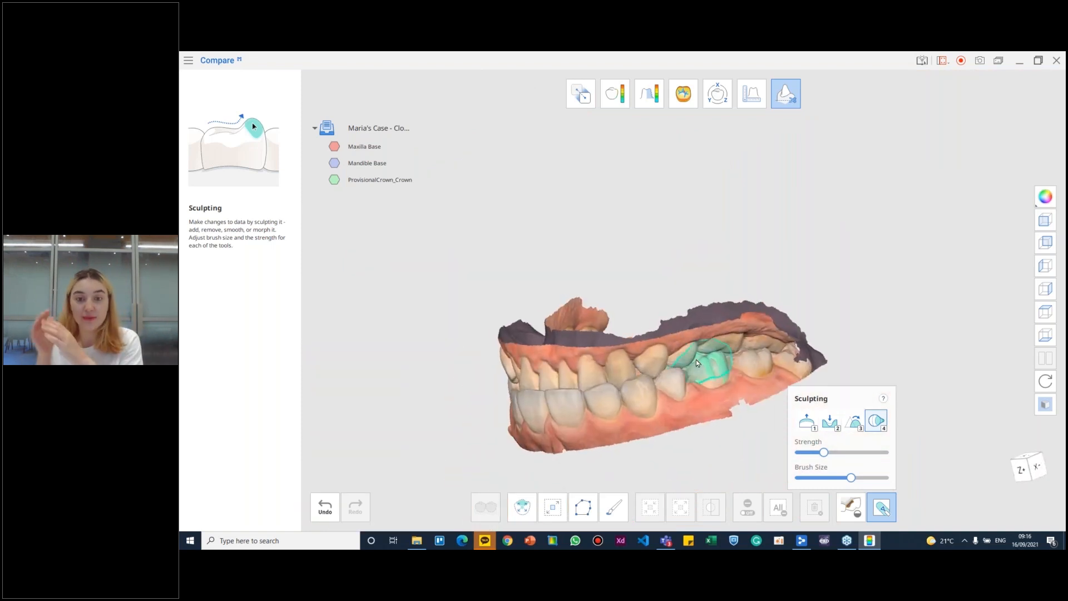
pyautogui.moveTo(481, 417); pyautogui.dragTo(650, 399, button='right')
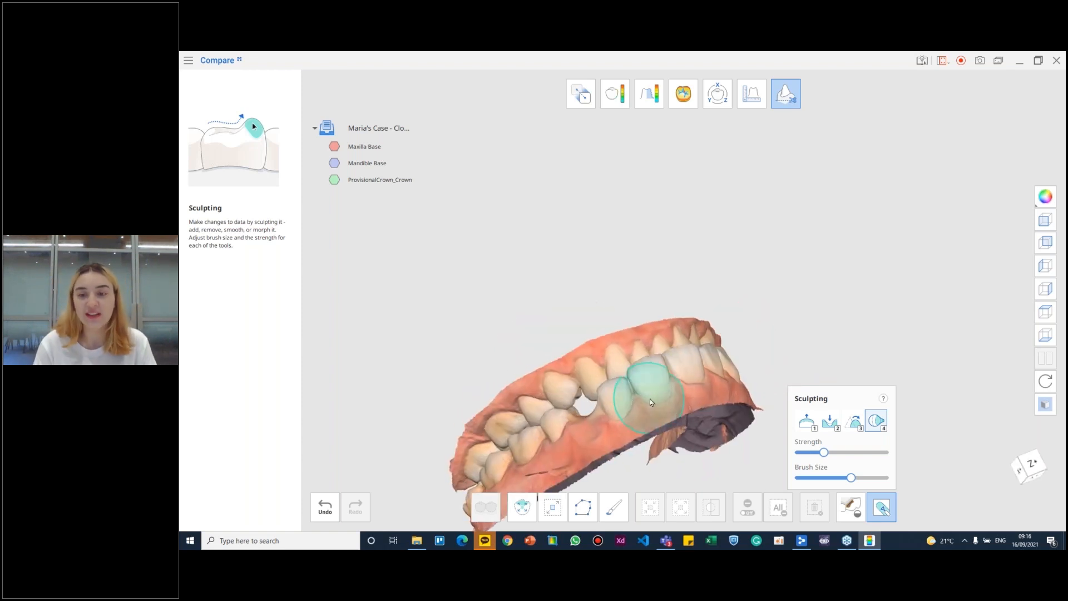
pyautogui.moveTo(649, 399)
pyautogui.mouseDown(button='right')
pyautogui.moveTo(601, 439)
pyautogui.moveTo(617, 362)
pyautogui.moveTo(660, 262)
pyautogui.moveTo(568, 374)
pyautogui.moveTo(554, 375)
pyautogui.moveTo(846, 357)
pyautogui.moveTo(682, 298)
pyautogui.moveTo(826, 365)
pyautogui.moveTo(732, 295)
pyautogui.moveTo(645, 303)
pyautogui.mouseUp(button='right')
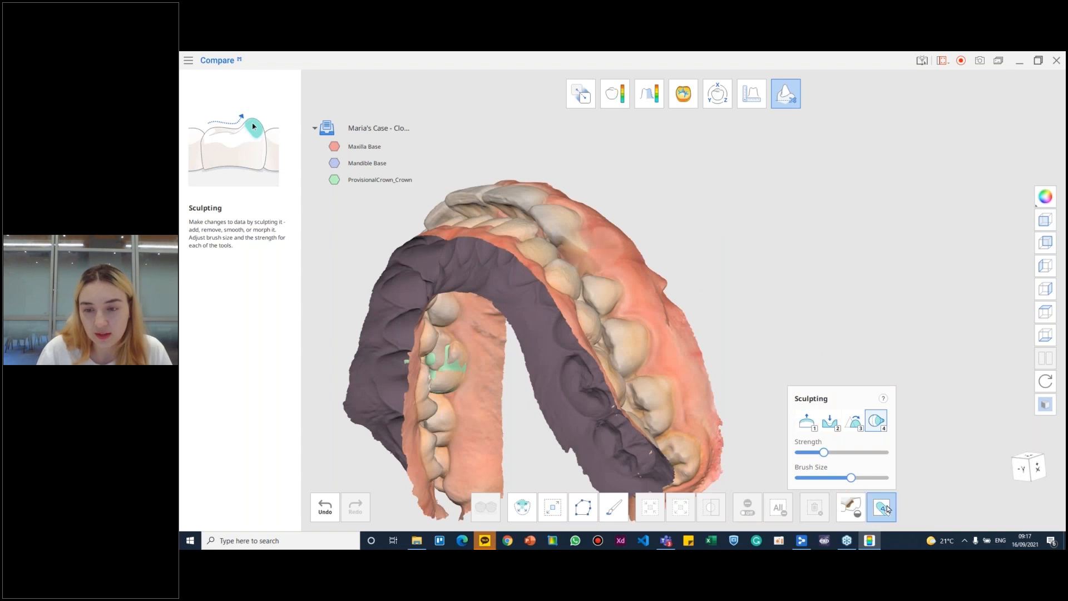
# - Select a patch of gum along the maxilla's outer edge with the polyline selection tool and delete it
pyautogui.click(614, 507)
pyautogui.click(583, 507)
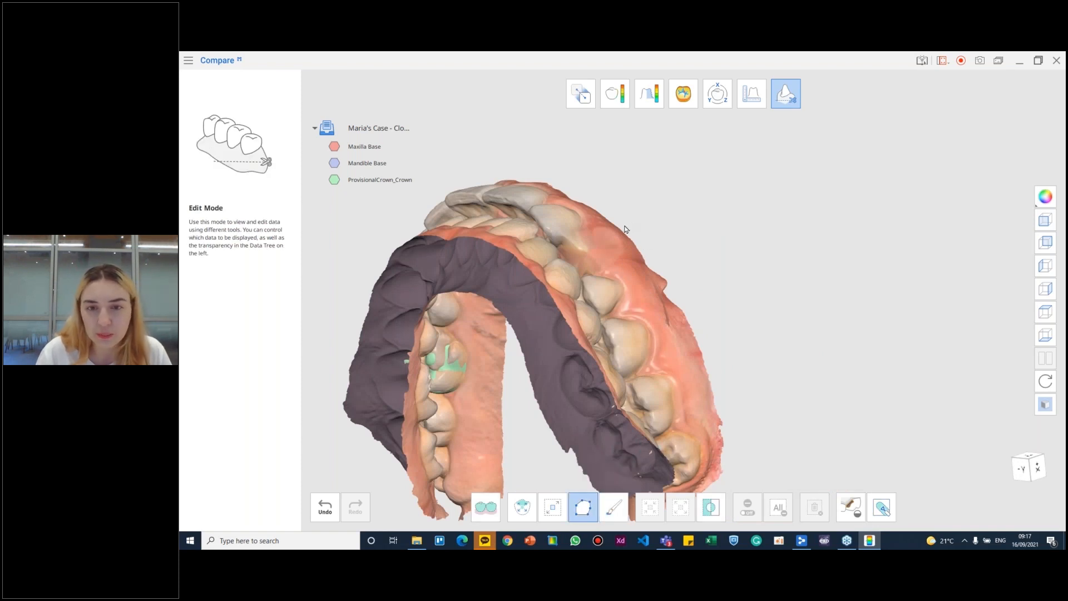
pyautogui.moveTo(646, 279); pyautogui.dragTo(712, 255)
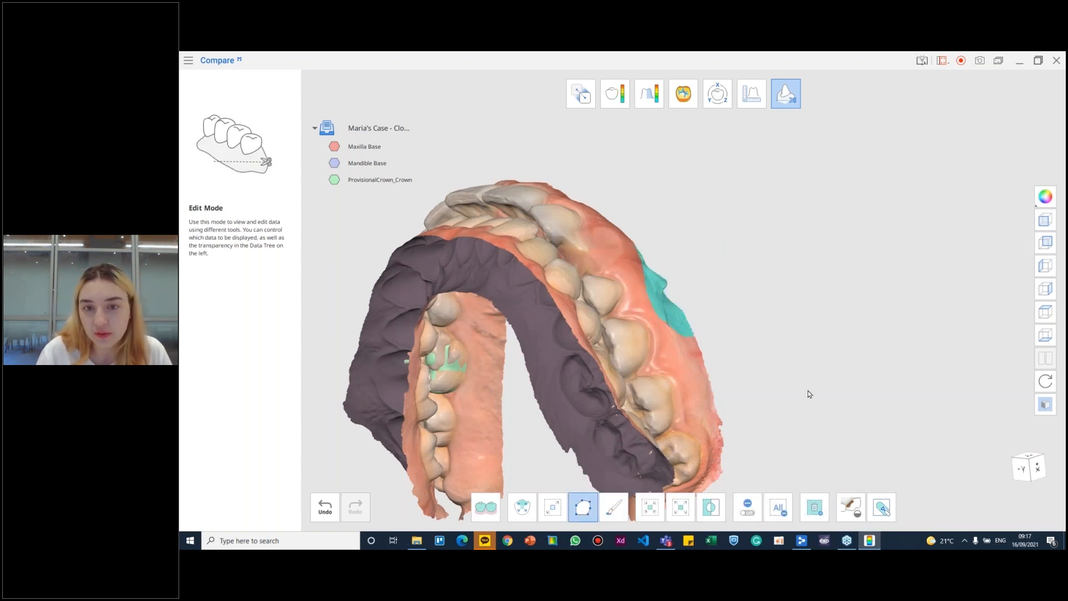
pyautogui.click(815, 507)
pyautogui.moveTo(625, 239); pyautogui.dragTo(541, 165, button='right')
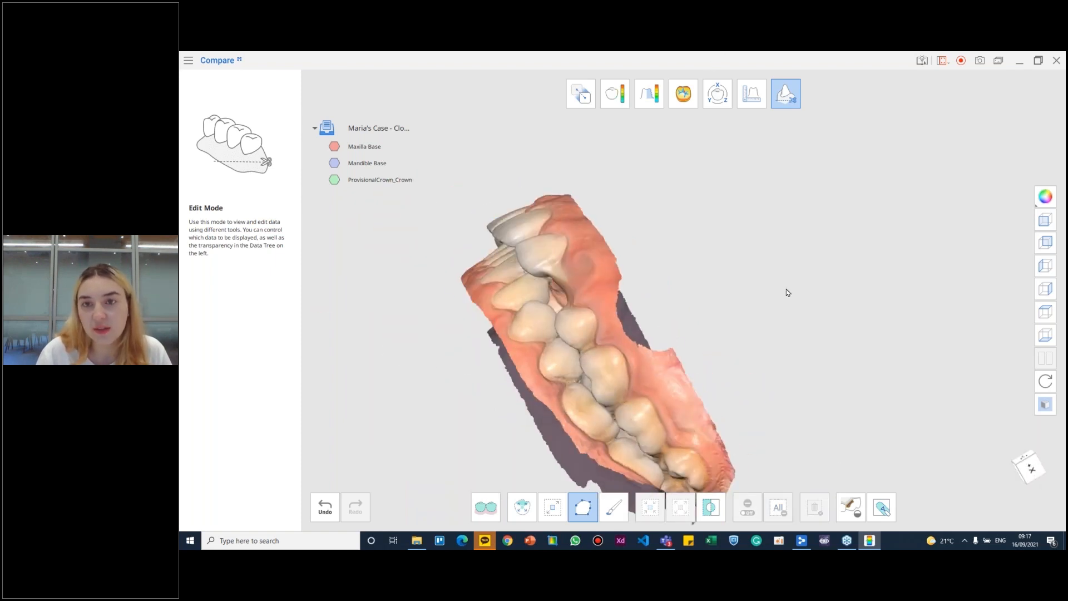
# - Leave edit mode, exit the program after saving, and export Maxilla Base and ProvisionalCrown_Crown to the Medit Link case
pyautogui.click(780, 105)
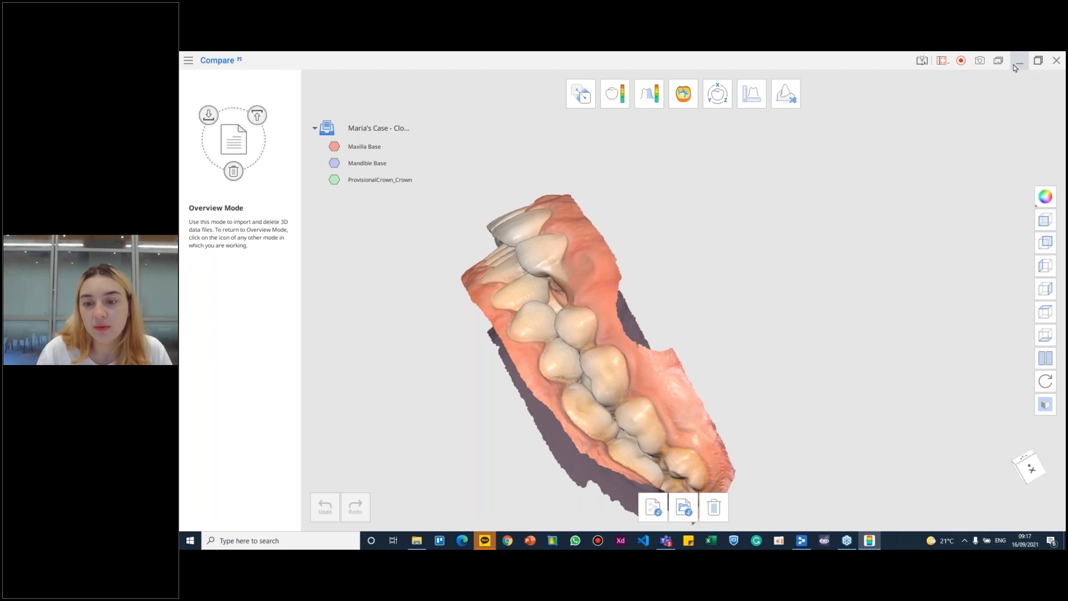
pyautogui.click(1056, 61)
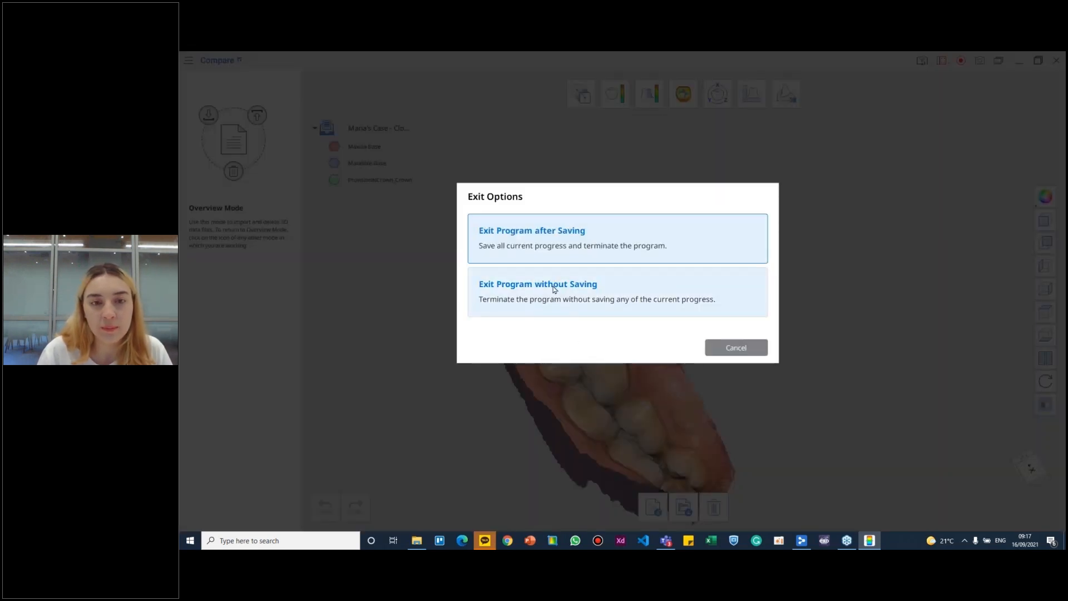
pyautogui.click(562, 232)
pyautogui.click(714, 309)
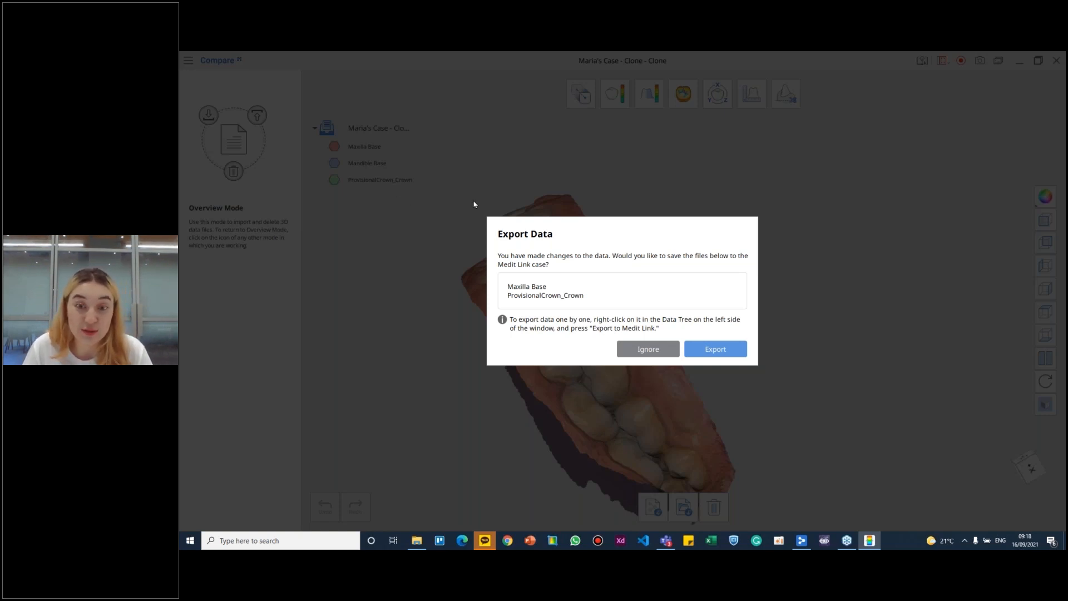
pyautogui.click(712, 346)
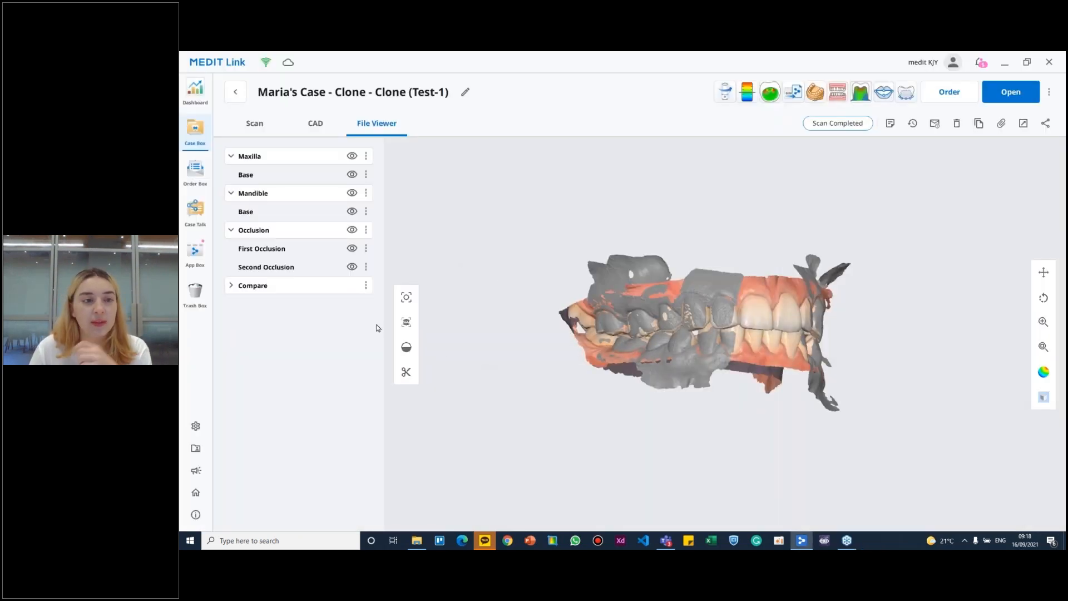
# - Expand the Compare group's 3D Data in the case files and hide the original Maxilla, Mandible and Occlusion scans
pyautogui.click(231, 285)
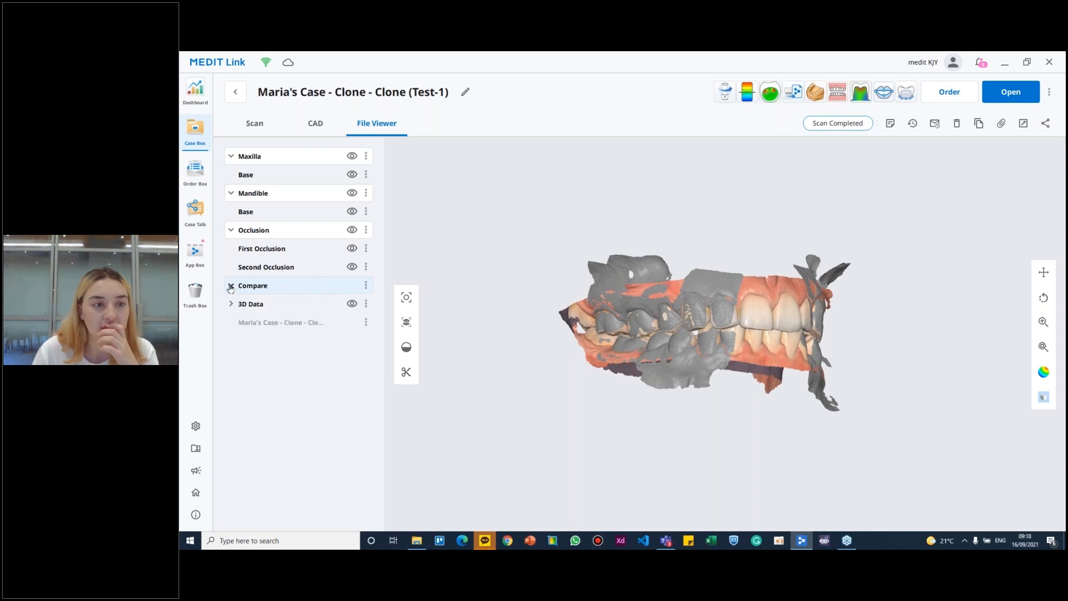
pyautogui.click(231, 303)
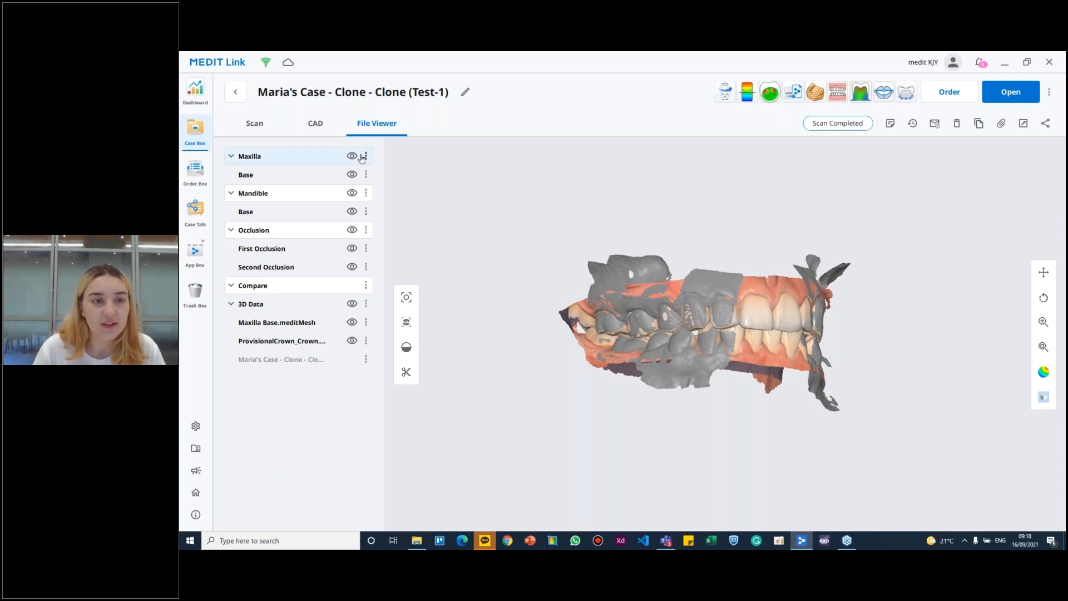
pyautogui.click(352, 174)
pyautogui.click(352, 156)
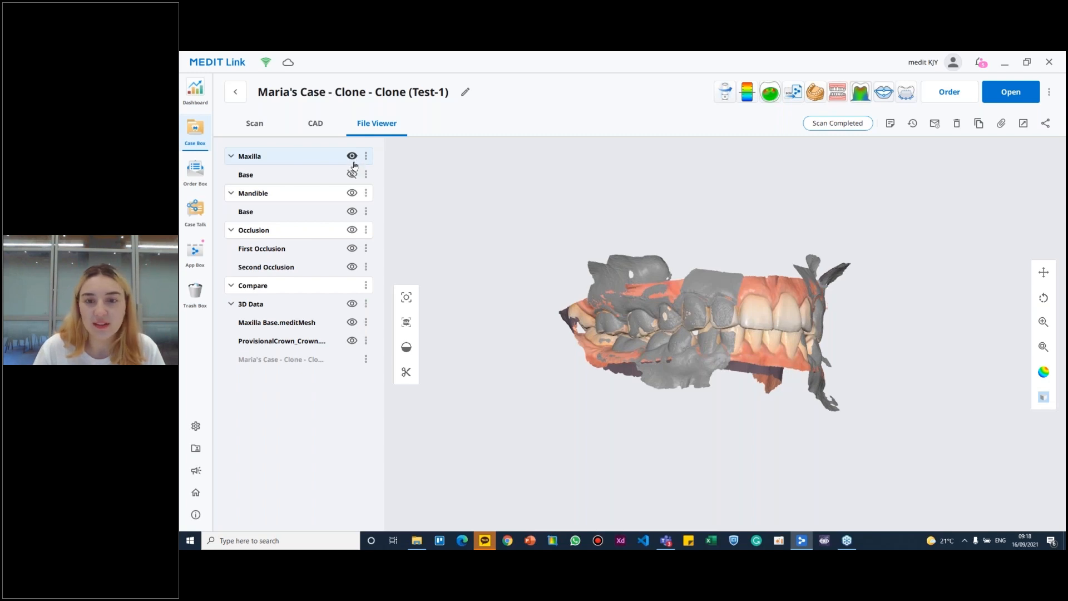
pyautogui.click(351, 192)
pyautogui.click(352, 230)
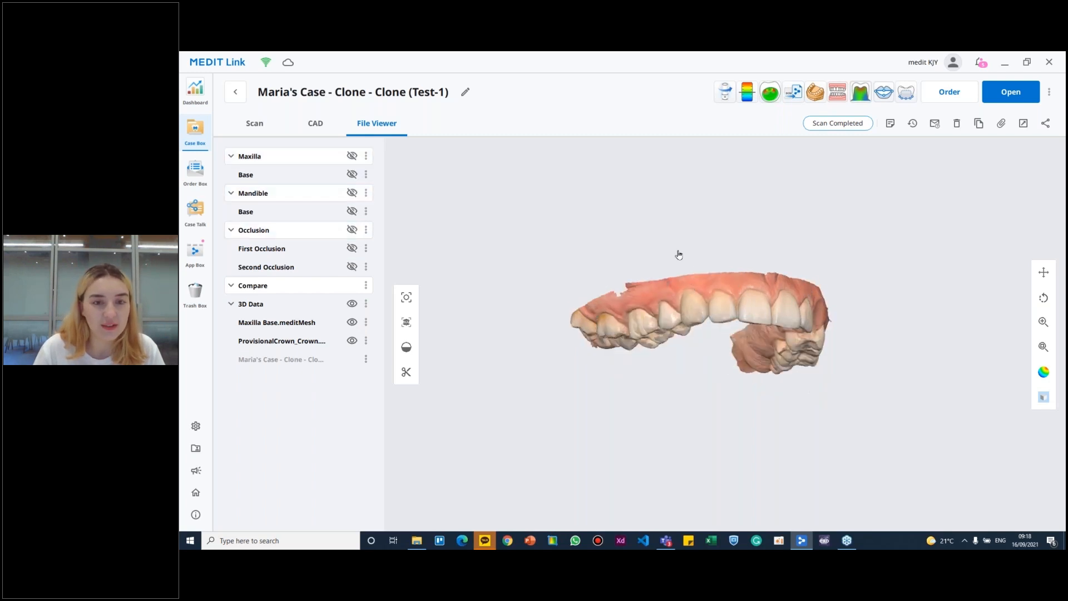
# - Examine the exported maxilla and crown from the chewing surface, front and side, including the trimmed gum edge
pyautogui.moveTo(680, 254); pyautogui.dragTo(648, 195, button='right')
pyautogui.scroll(3, 645, 421)
pyautogui.scroll(5, 682, 438)
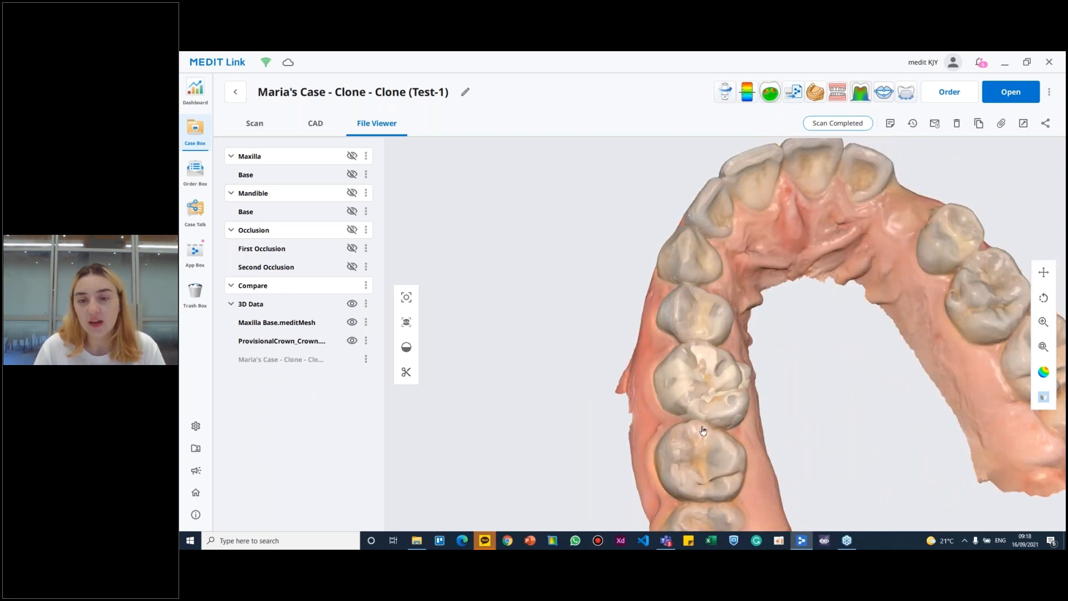
pyautogui.scroll(-5, 707, 439)
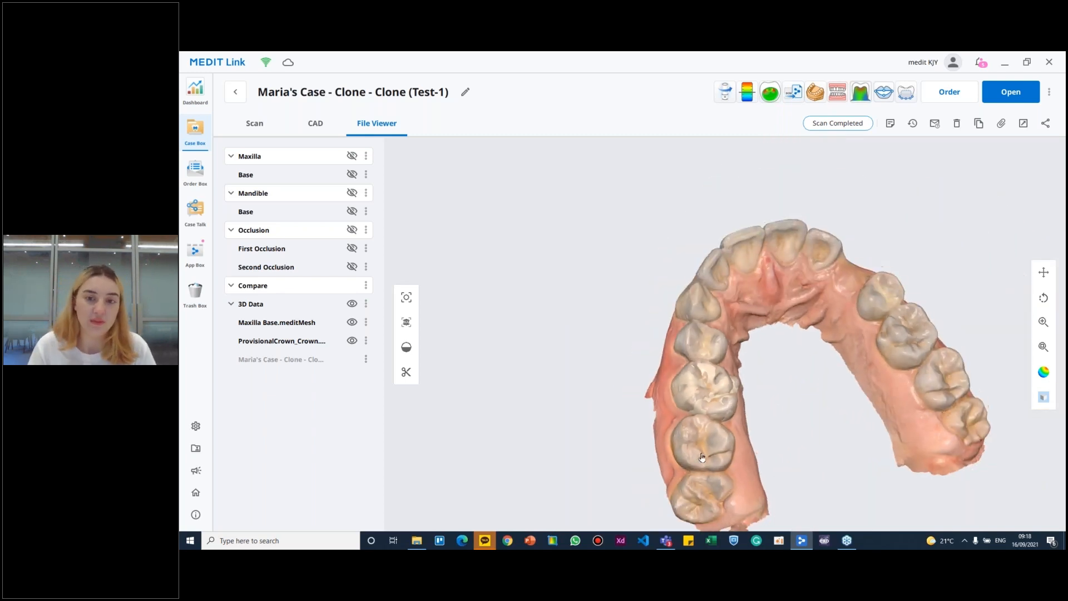
pyautogui.moveTo(724, 320); pyautogui.dragTo(778, 224, button='right')
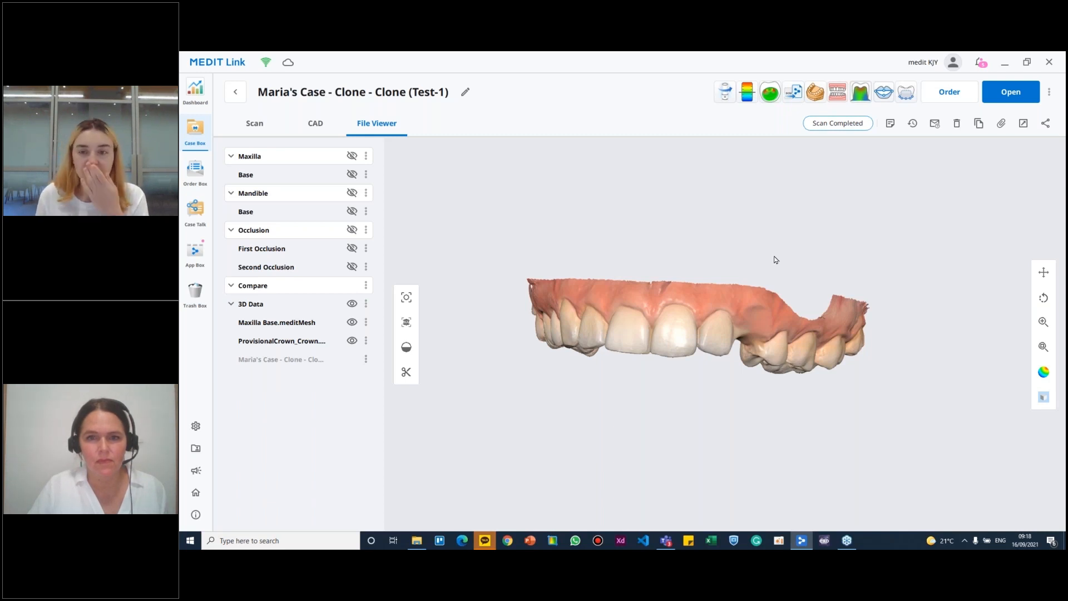
pyautogui.moveTo(694, 316); pyautogui.dragTo(733, 297)
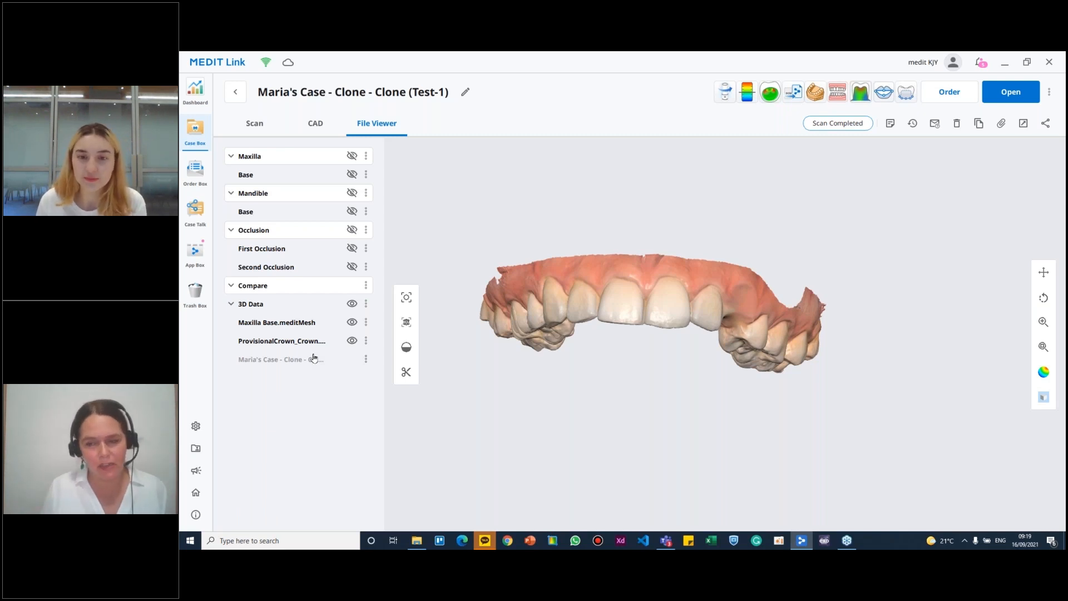
pyautogui.moveTo(599, 288); pyautogui.dragTo(412, 292, button='right')
pyautogui.moveTo(802, 336); pyautogui.dragTo(692, 304, button='right')
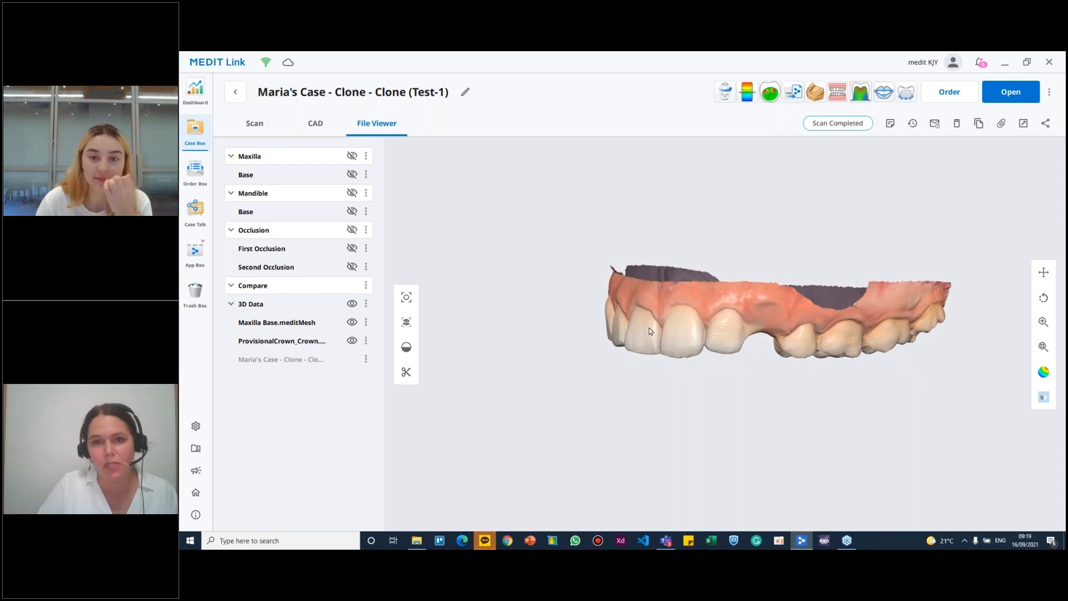
pyautogui.moveTo(688, 309)
pyautogui.mouseDown(button='right')
pyautogui.moveTo(809, 308)
pyautogui.moveTo(668, 322)
pyautogui.moveTo(669, 288)
pyautogui.moveTo(673, 299)
pyautogui.mouseUp(button='right')
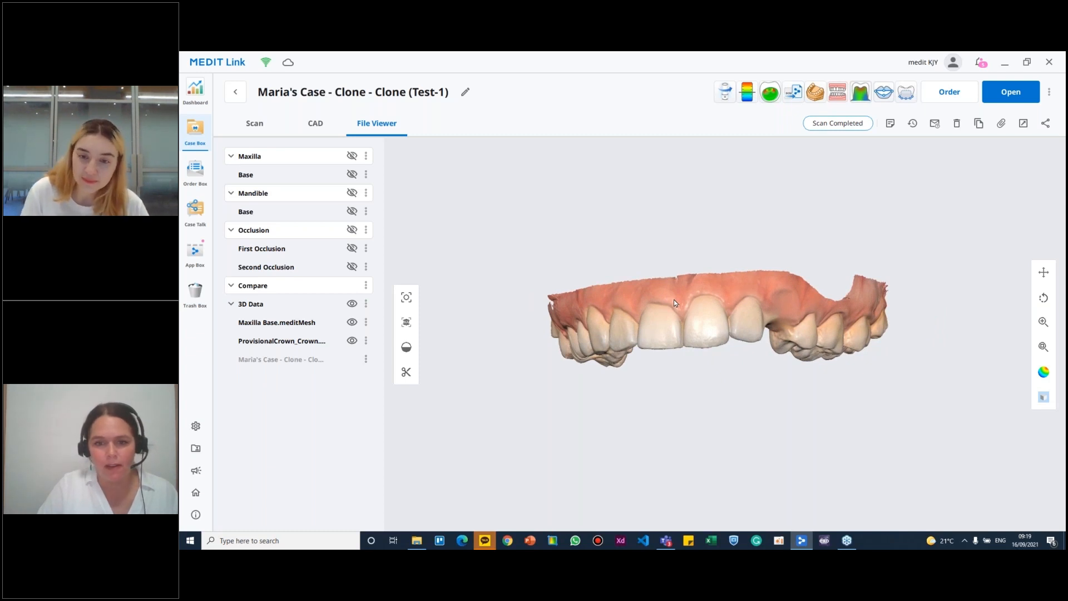
pyautogui.moveTo(705, 315)
pyautogui.mouseDown(button='right')
pyautogui.moveTo(723, 305)
pyautogui.moveTo(583, 329)
pyautogui.moveTo(618, 300)
pyautogui.moveTo(502, 310)
pyautogui.moveTo(753, 297)
pyautogui.moveTo(707, 374)
pyautogui.moveTo(699, 250)
pyautogui.moveTo(701, 298)
pyautogui.mouseUp(button='right')
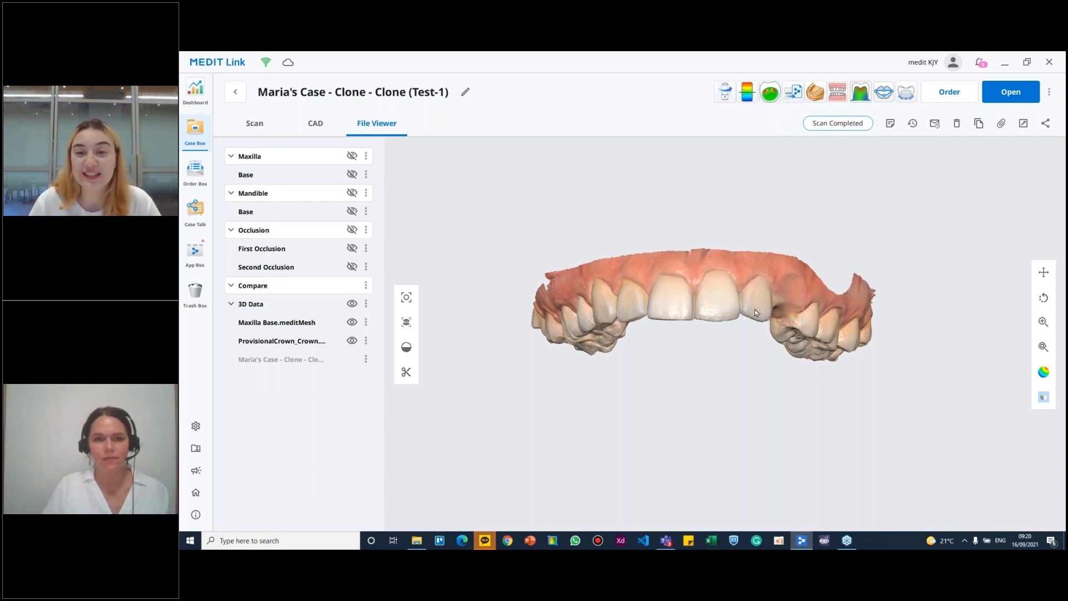
pyautogui.moveTo(731, 295); pyautogui.dragTo(735, 323)
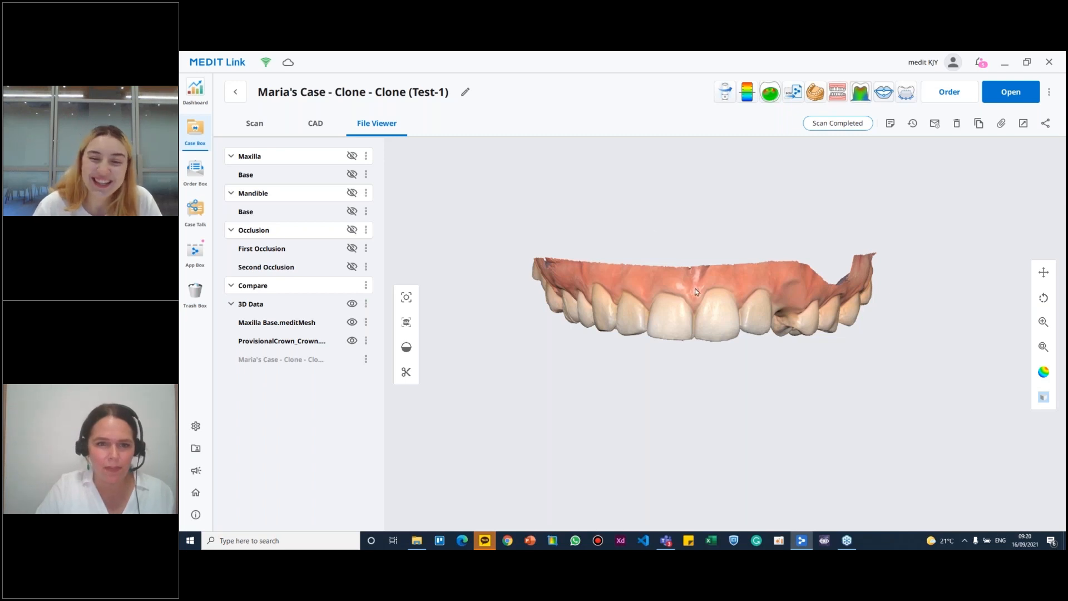
pyautogui.moveTo(845, 290); pyautogui.dragTo(802, 304, button='right')
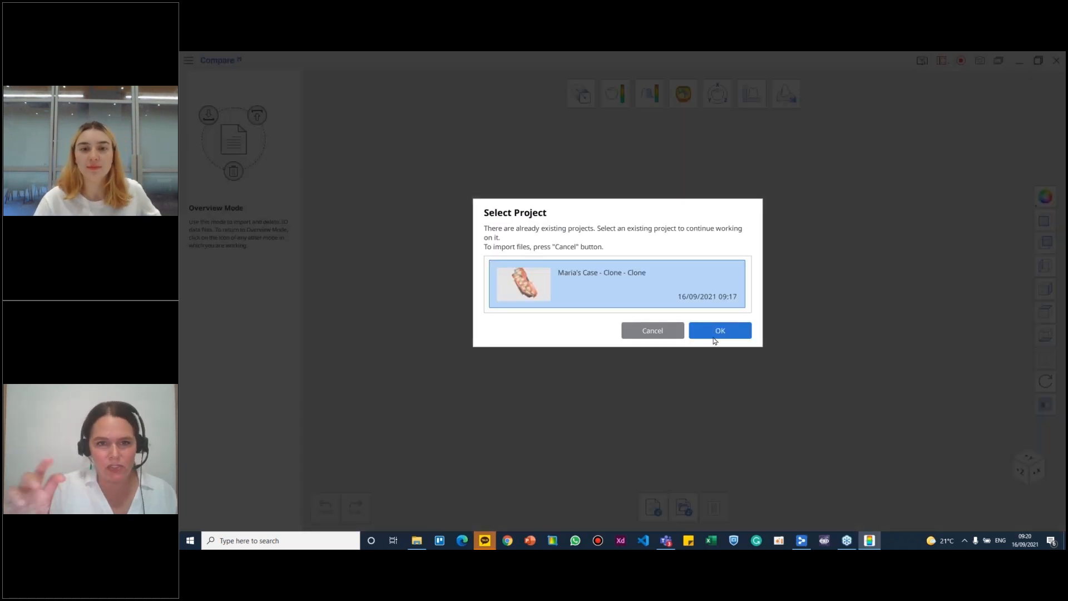
# - Reopen the case in Medit Compare, enter edit mode and start the Sculpting tool
pyautogui.click(718, 334)
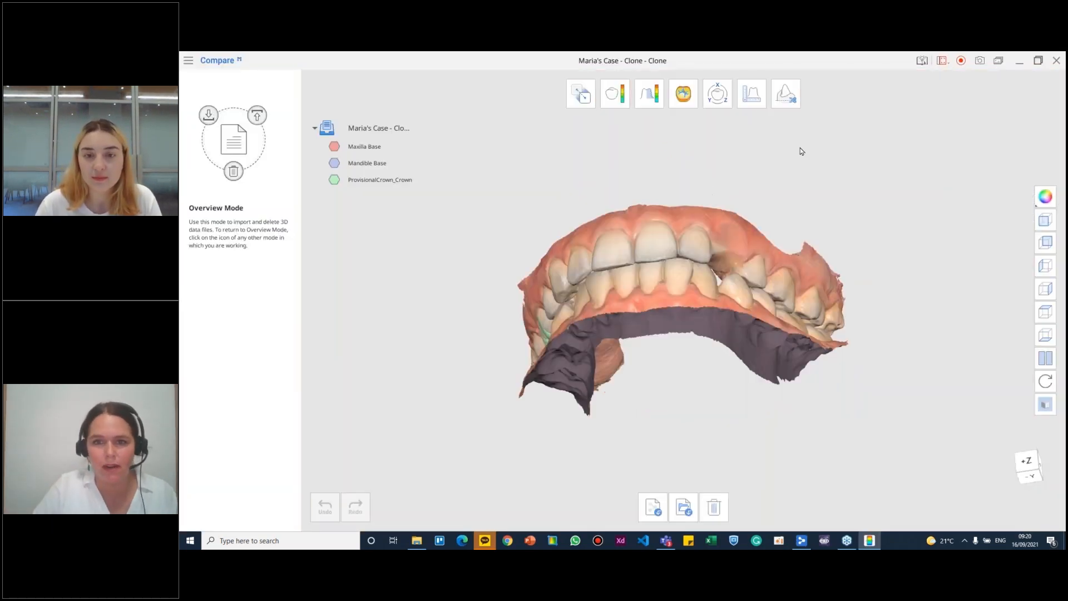
pyautogui.click(786, 93)
pyautogui.click(881, 507)
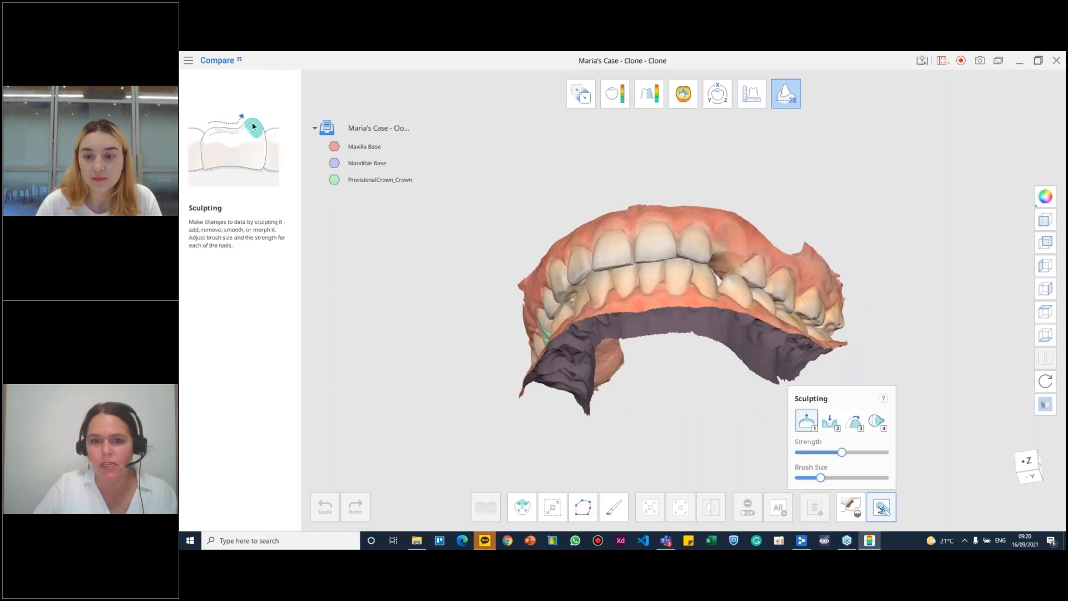
# - Switch between the Morph, Smooth and Remove sculpting brushes, ending with Morph active
pyautogui.click(877, 424)
pyautogui.press('3')
pyautogui.press('2')
pyautogui.press('3')
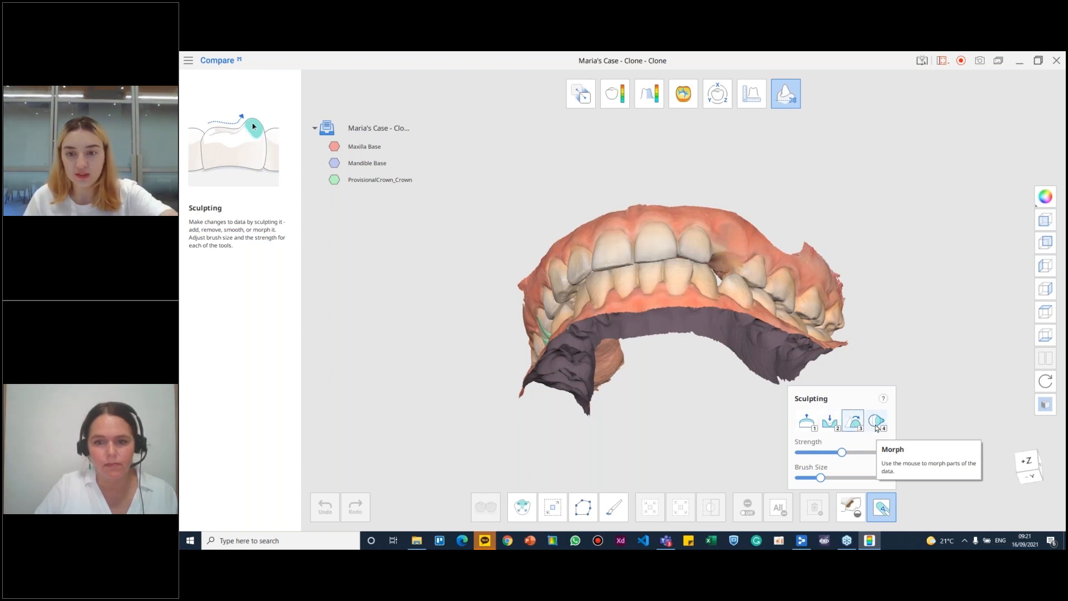
pyautogui.press('4')
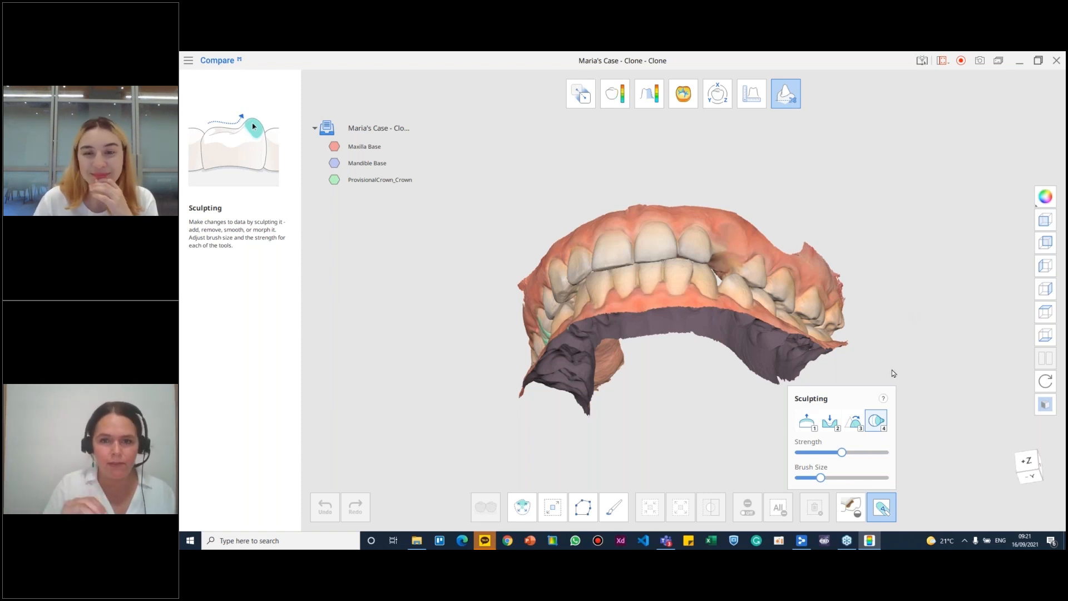
pyautogui.moveTo(693, 234); pyautogui.dragTo(559, 237, button='right')
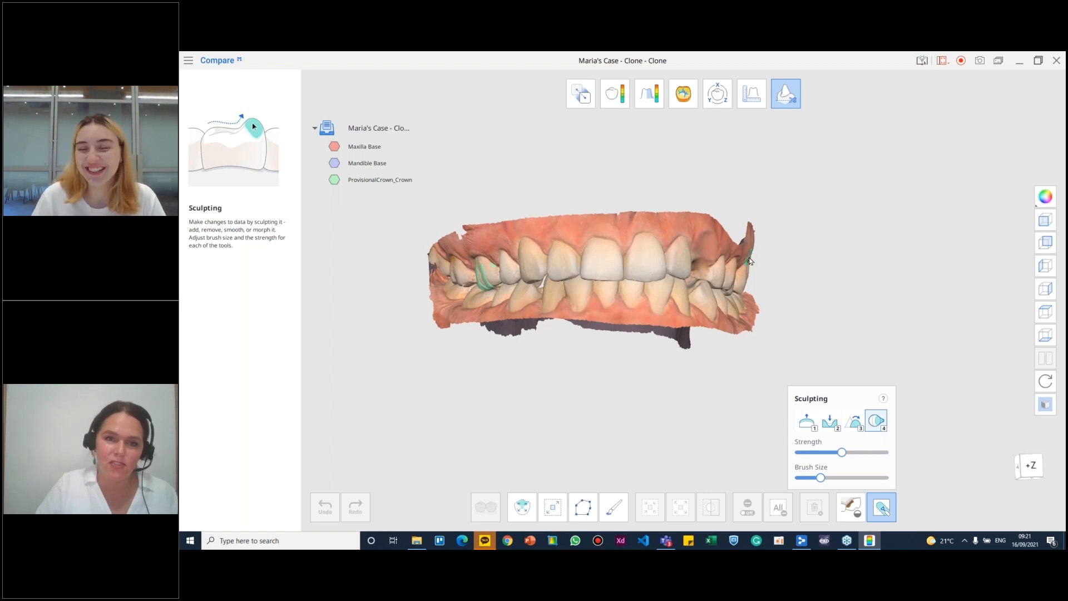
pyautogui.moveTo(632, 224); pyautogui.dragTo(596, 232, button='right')
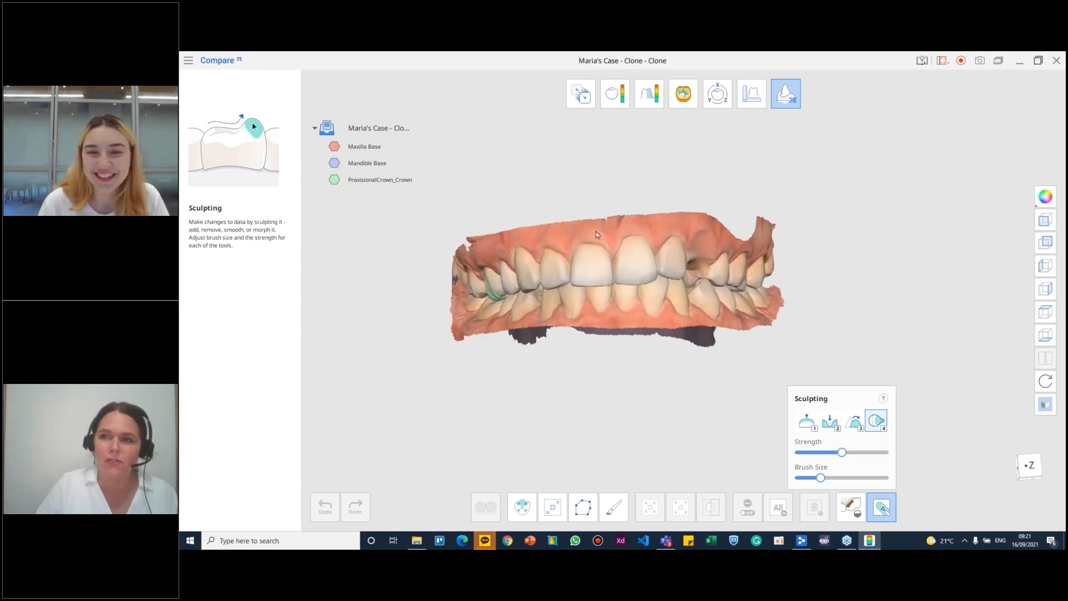